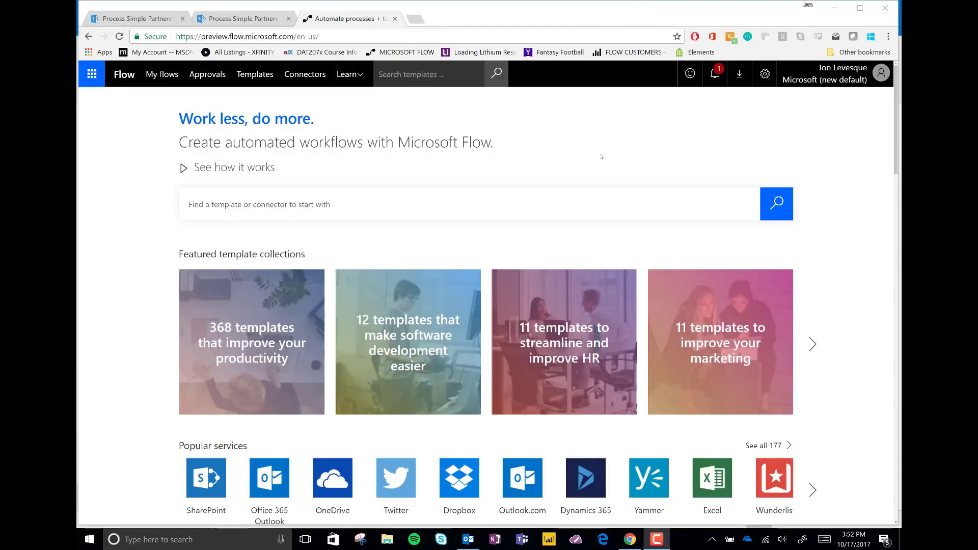
Open untitled.pdf from the Documents library and page through the Rapid App Development ebook.
click(239, 19)
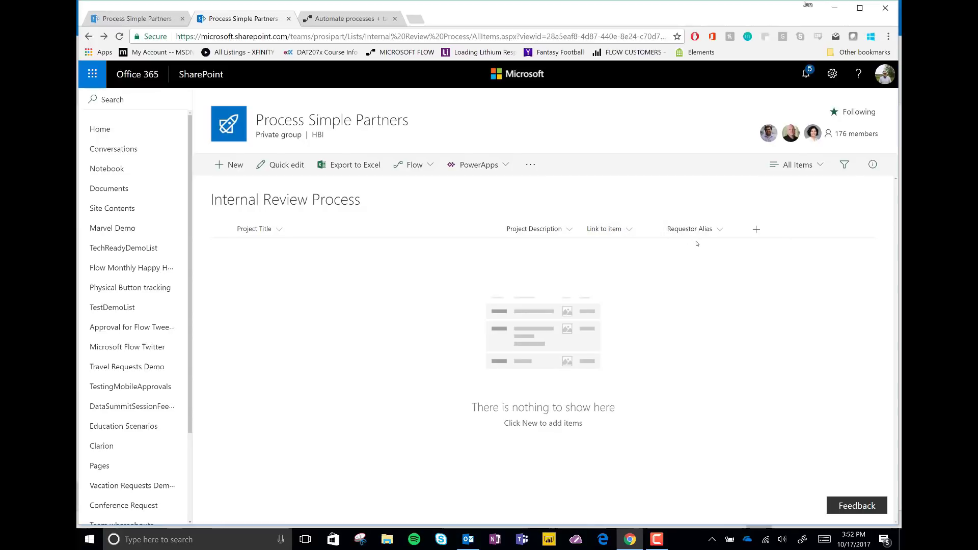
click(142, 19)
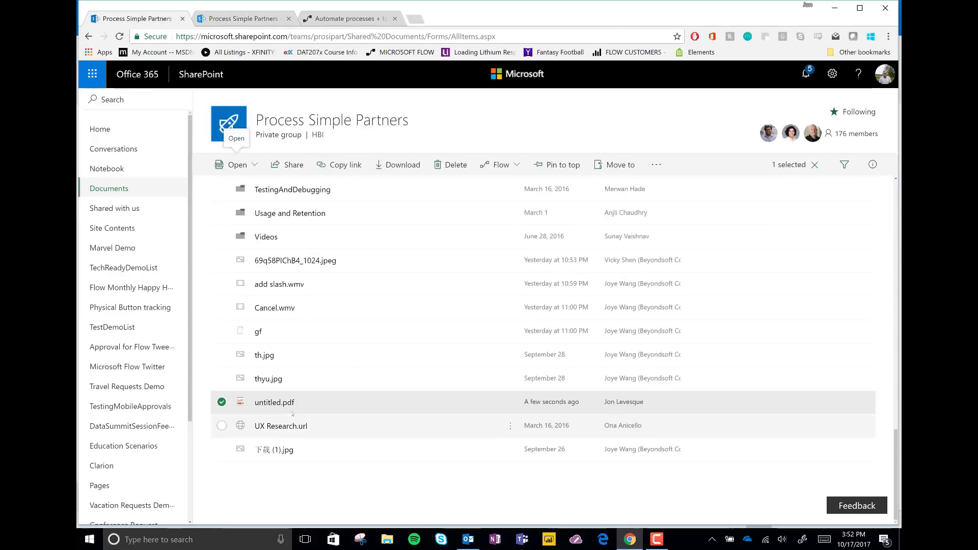
click(275, 403)
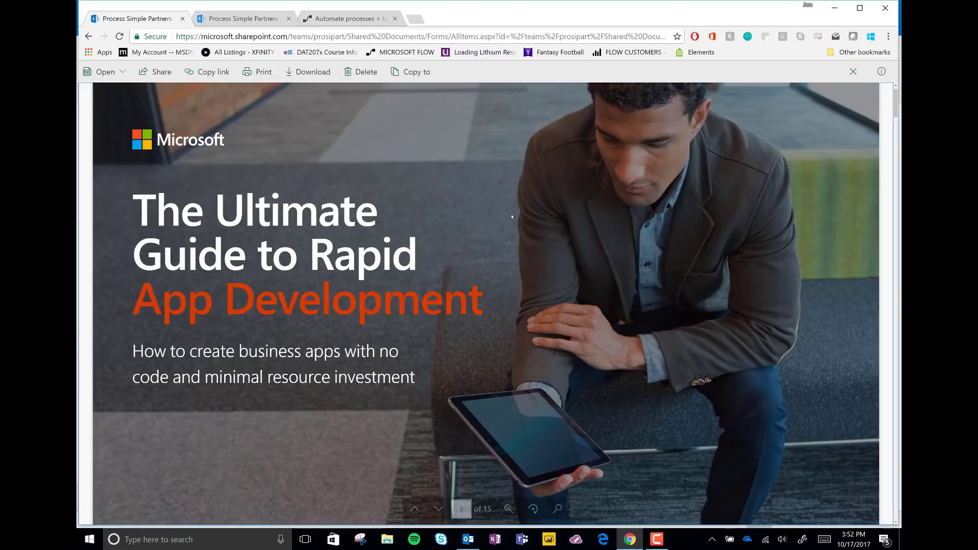
mouse_move(512, 216)
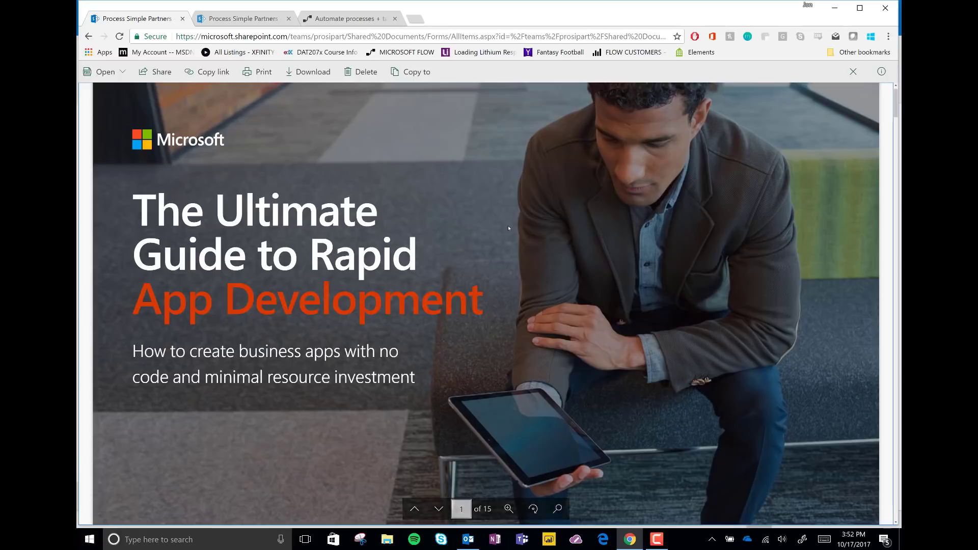
scroll(507, 224, down, 1)
scroll(507, 226, down, 7)
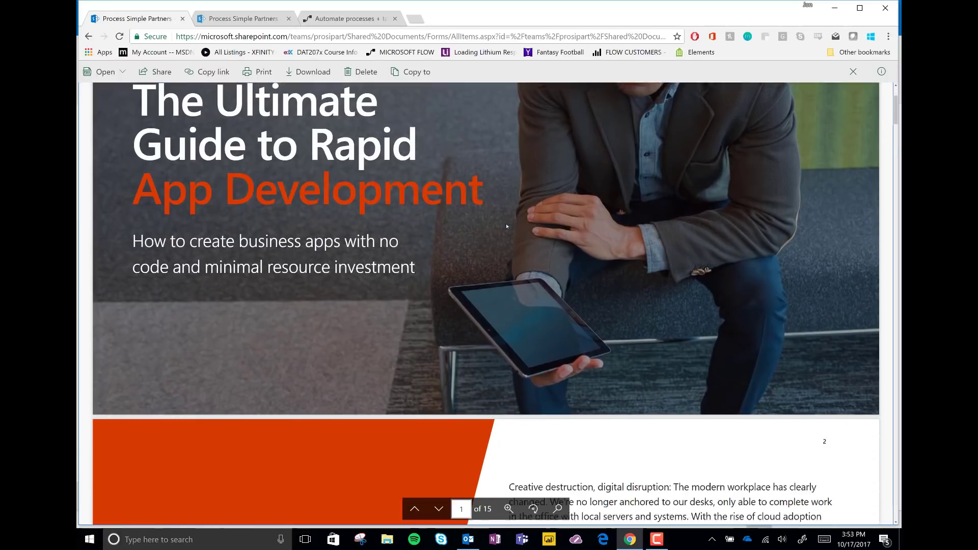
scroll(507, 226, up, 8)
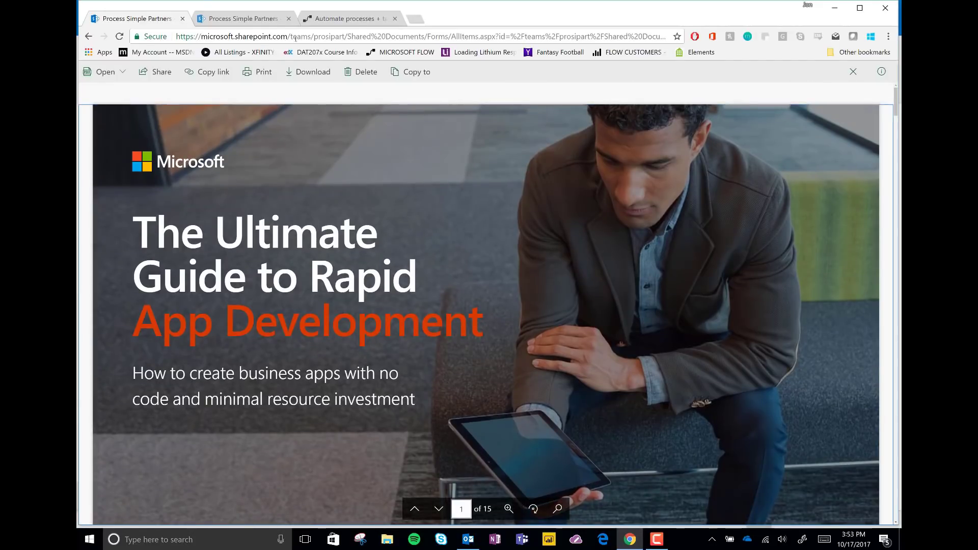
Start a new blank flow from My flows and browse all connectors.
click(341, 18)
click(161, 75)
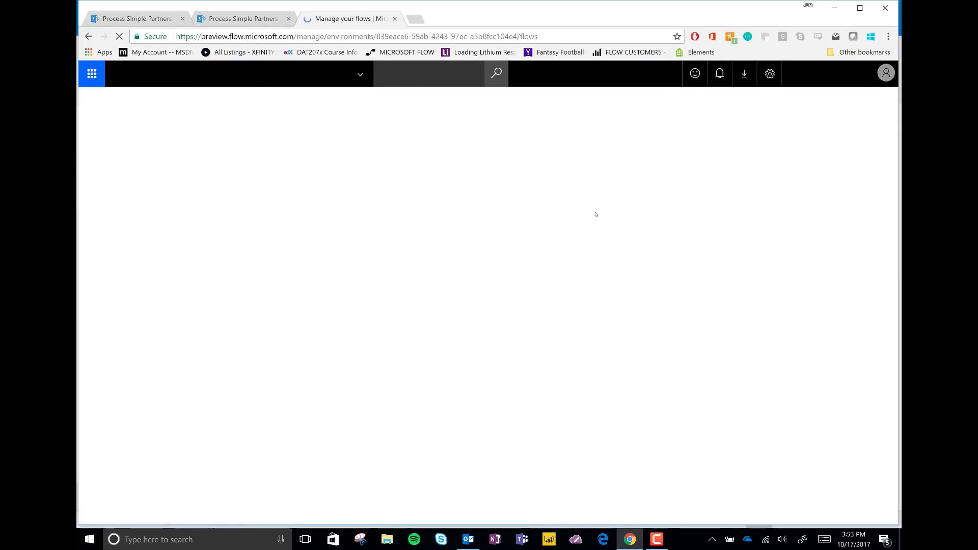
click(586, 103)
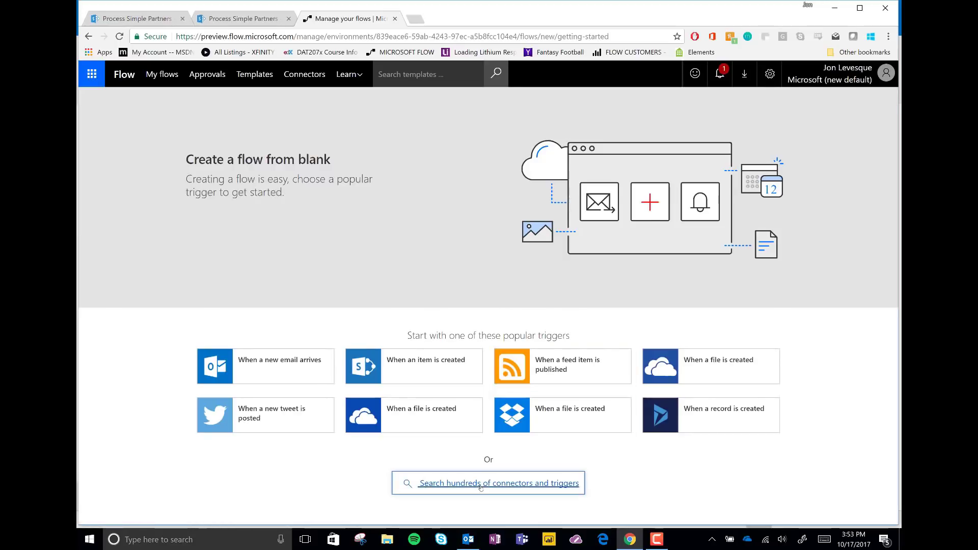
click(481, 487)
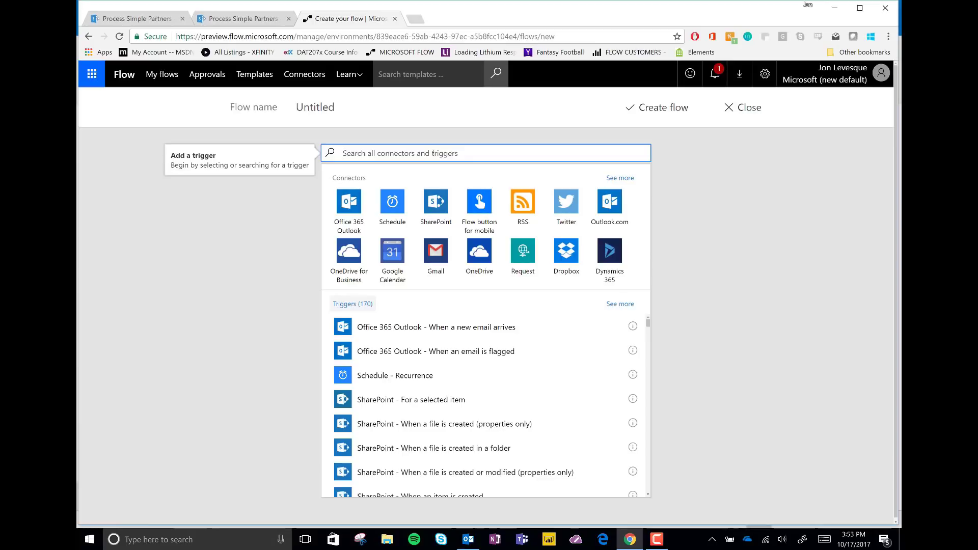
Use the SharePoint 'When an item is created' trigger on the Internal Review Process list.
click(436, 203)
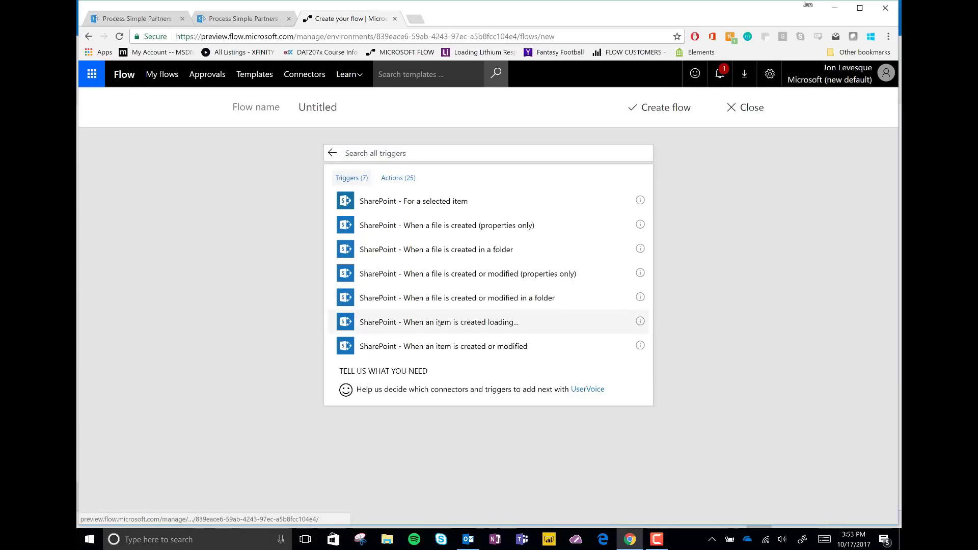
click(530, 186)
click(614, 214)
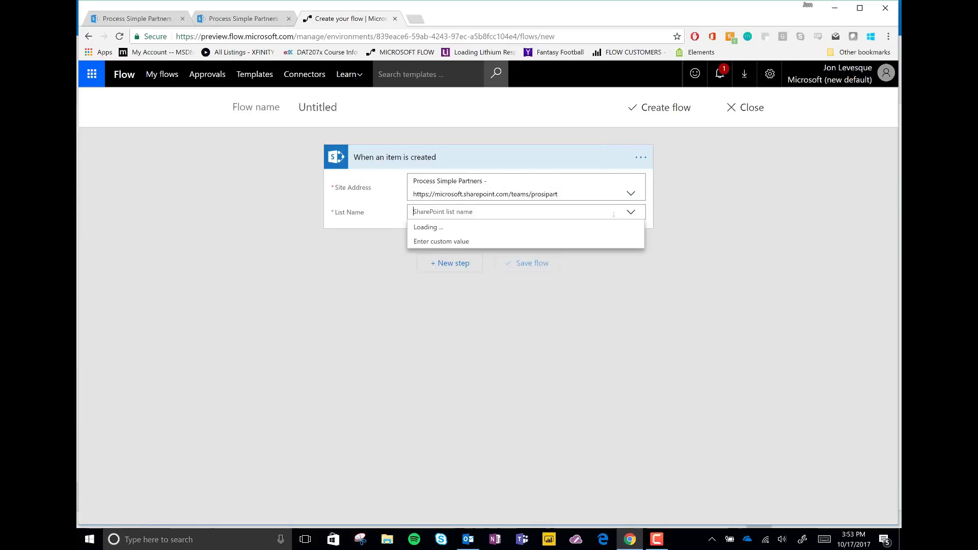
scroll(480, 298, down, 5)
scroll(469, 294, up, 5)
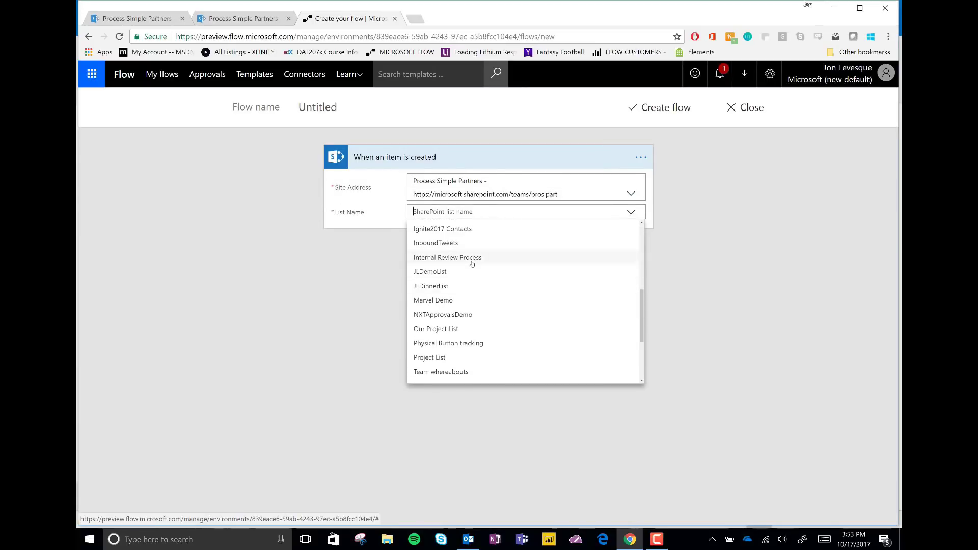
click(455, 256)
click(455, 264)
Add a Start an approval action with type Anyone from the assigned list.
click(432, 306)
text(approval)
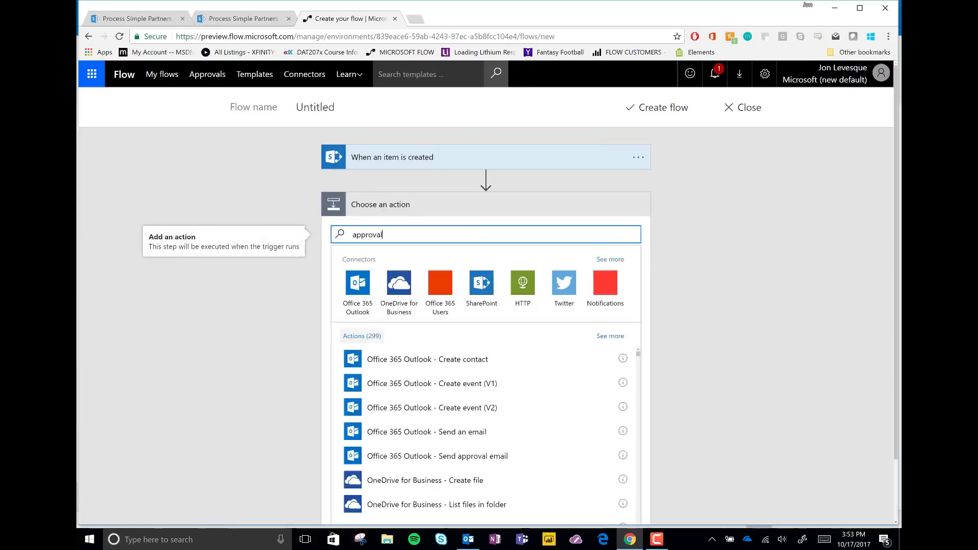
click(393, 281)
click(436, 282)
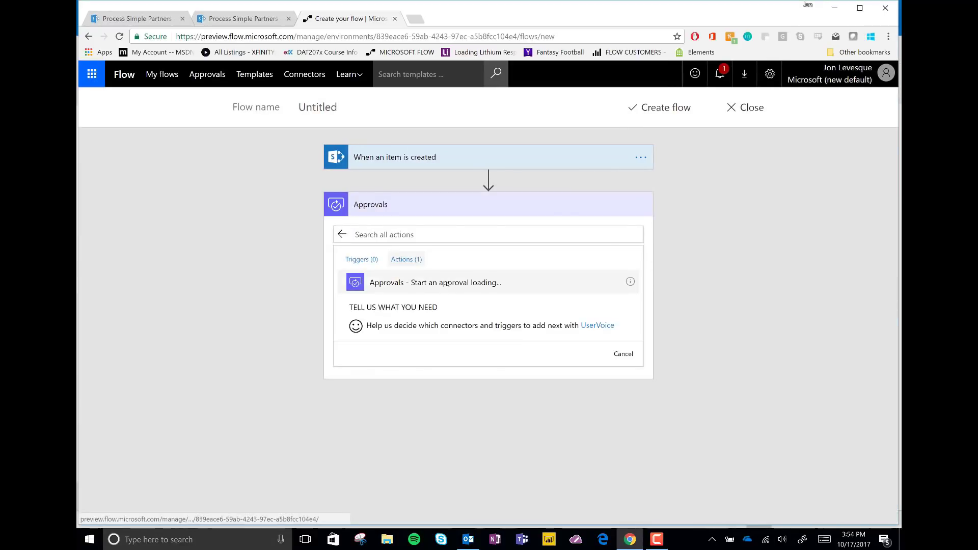
click(461, 230)
click(464, 244)
Title it 'A New Project Needs Content Approval', assign the approver, and write the details.
click(446, 248)
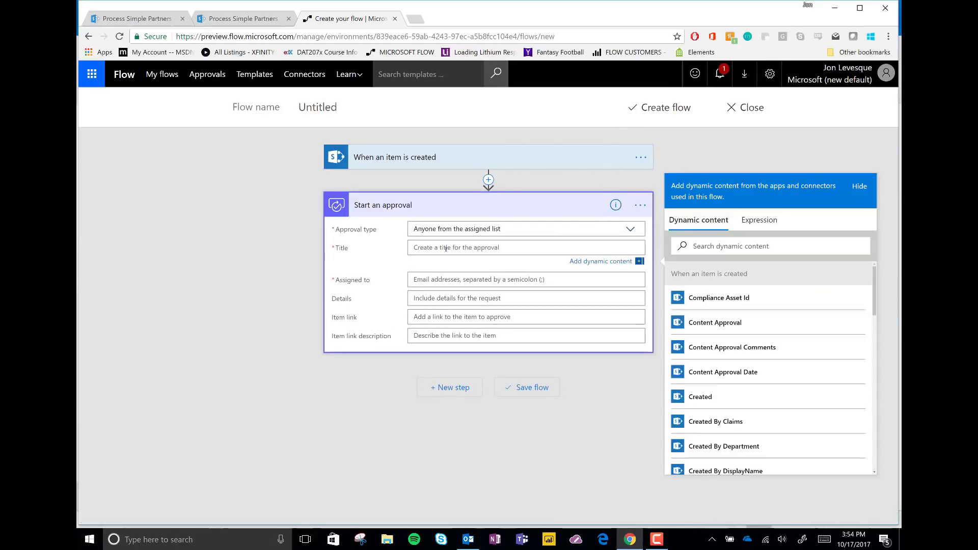
text(A New A)
click(454, 279)
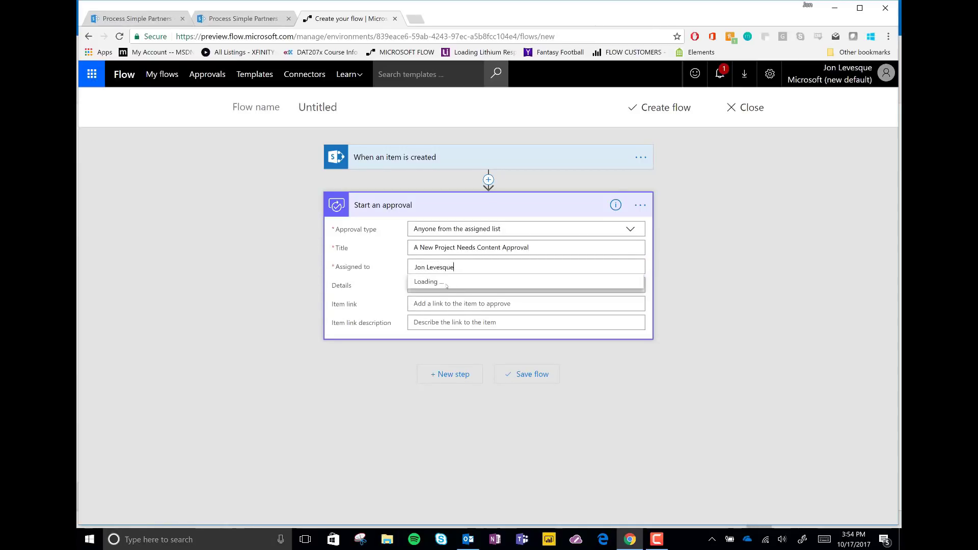
click(459, 285)
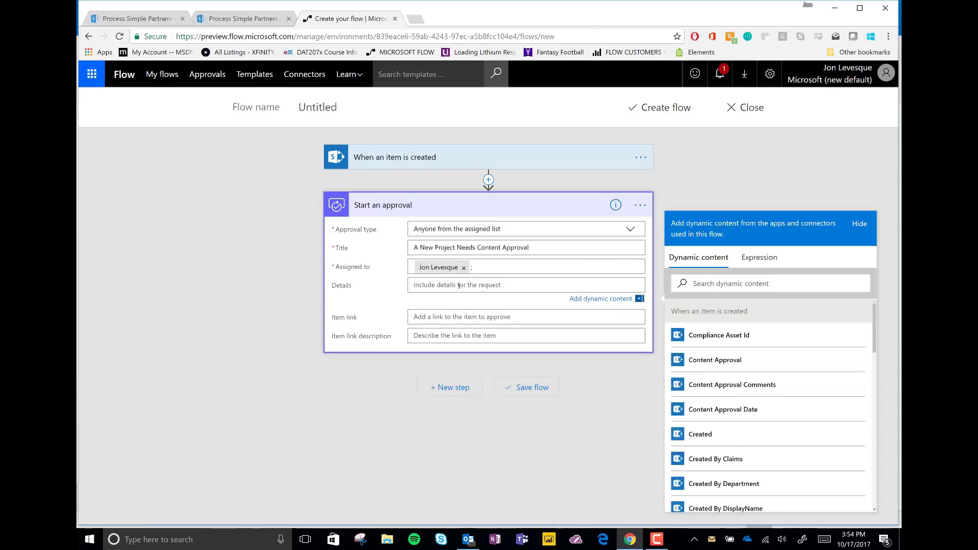
text(Please Check the following ebook for content issues)
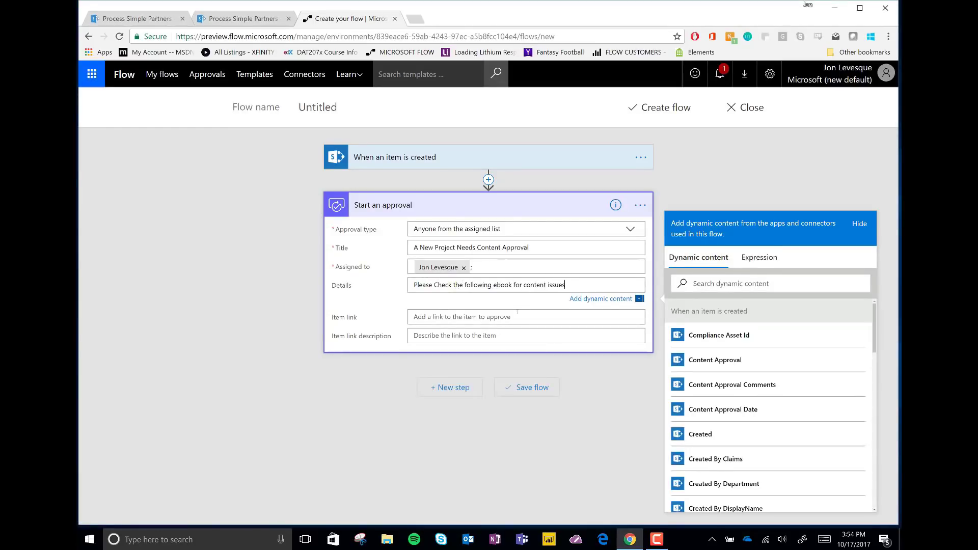
Set the item link to Link to item with description 'Click Here', then add a Condition.
click(517, 316)
click(703, 380)
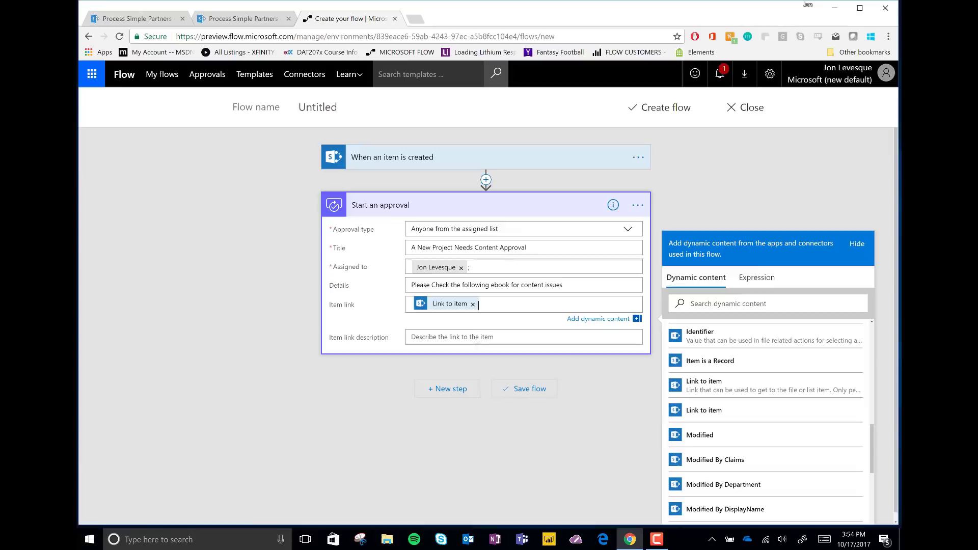
click(478, 327)
text(Click Here to see the item)
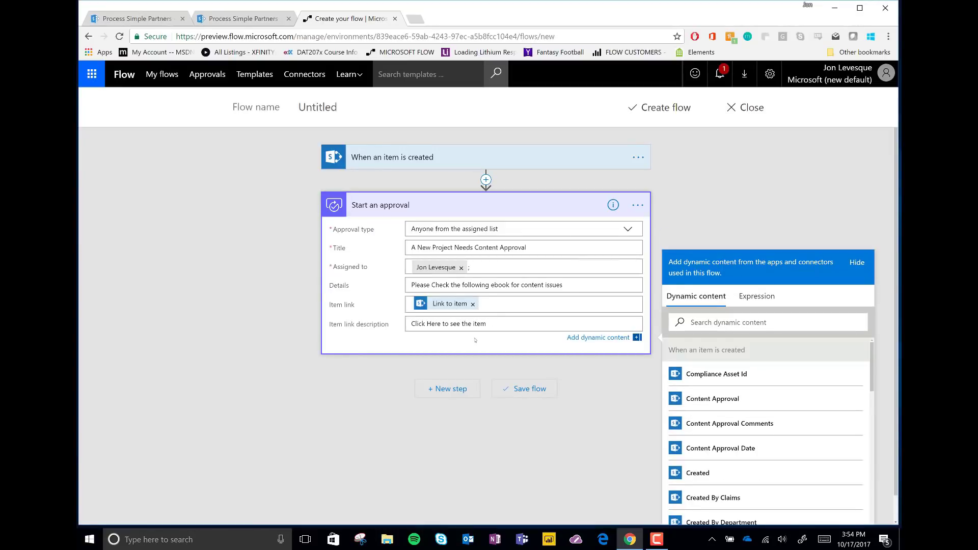
click(447, 388)
click(489, 423)
Make the condition check that the approval Response equals Approve.
click(375, 400)
scroll(521, 451, down, 3)
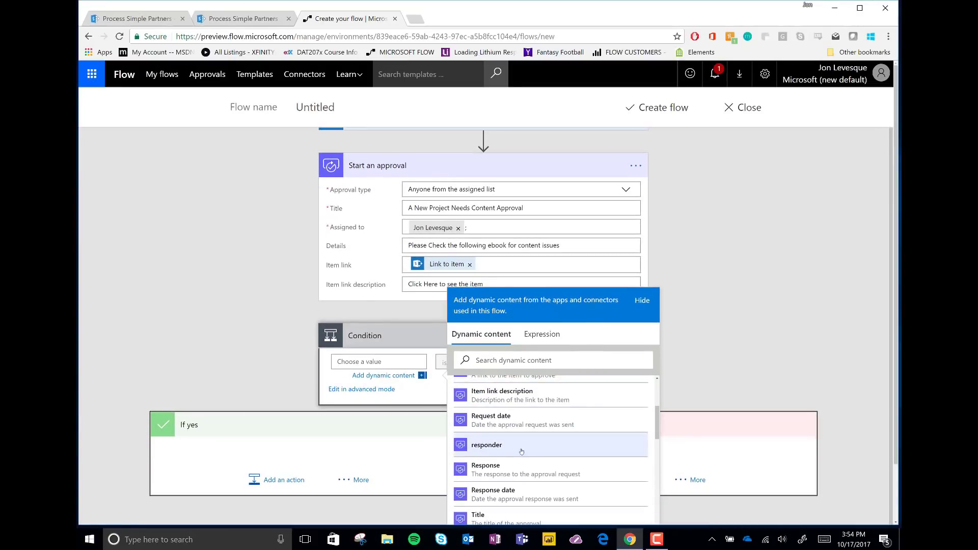
click(522, 469)
click(584, 401)
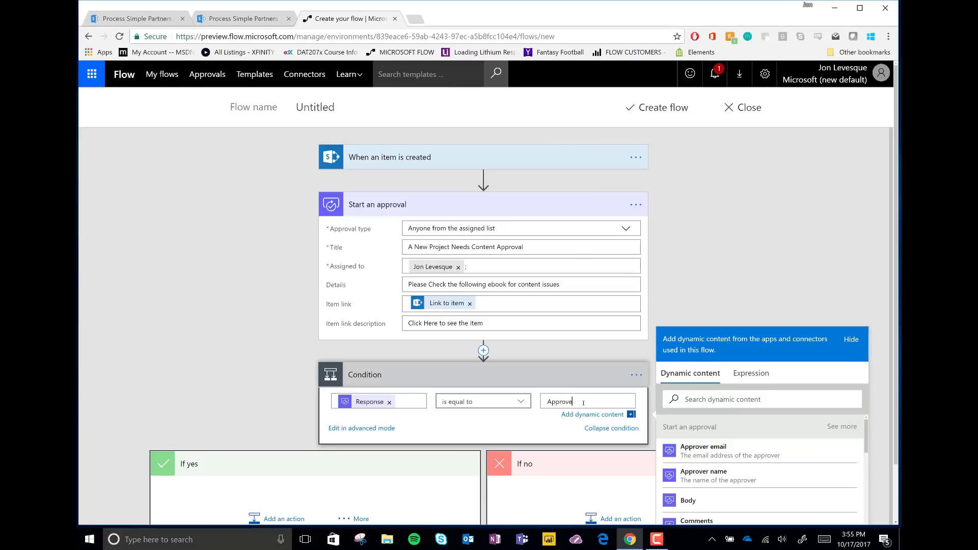
scroll(621, 414, down, 1)
Add an Outlook Send an email action under If yes, addressed to Created By Email.
click(280, 452)
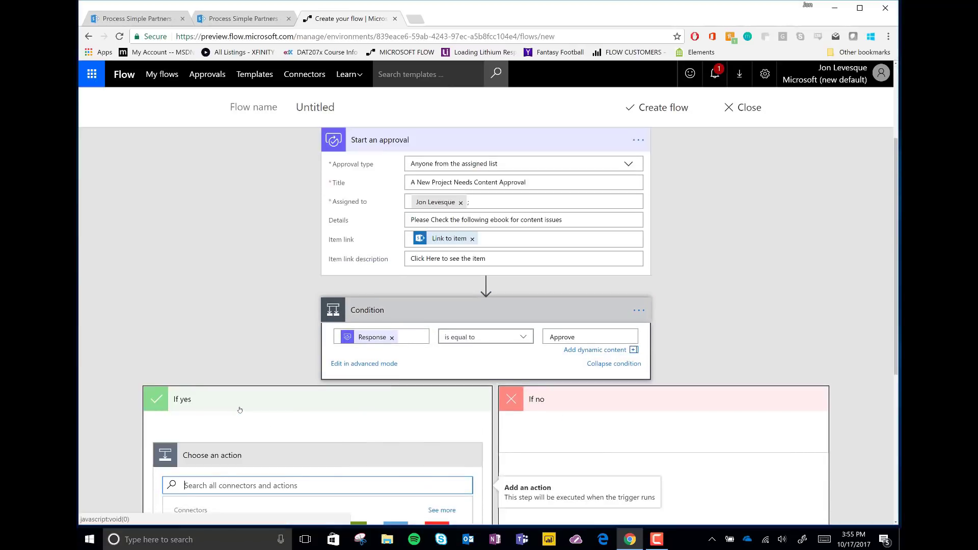
text(send an email)
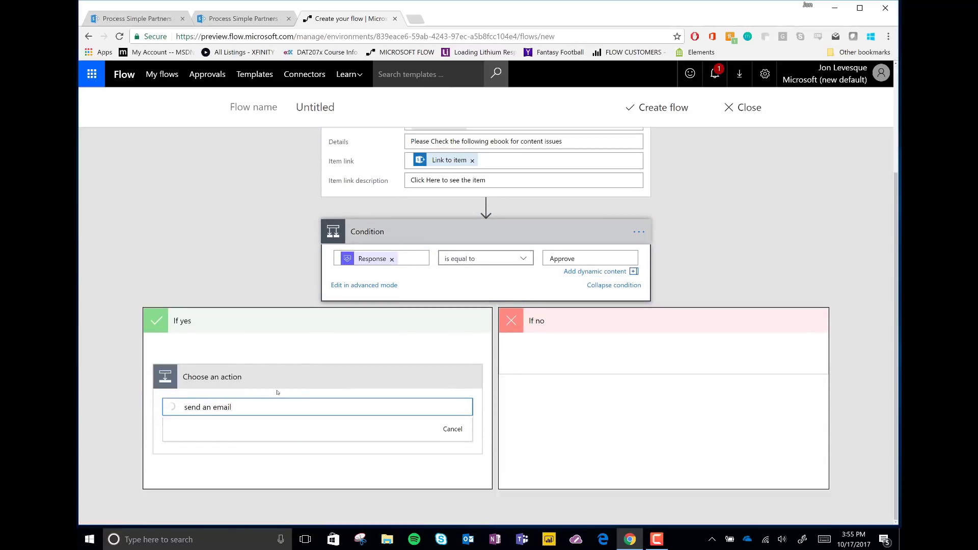
scroll(317, 423, down, 5)
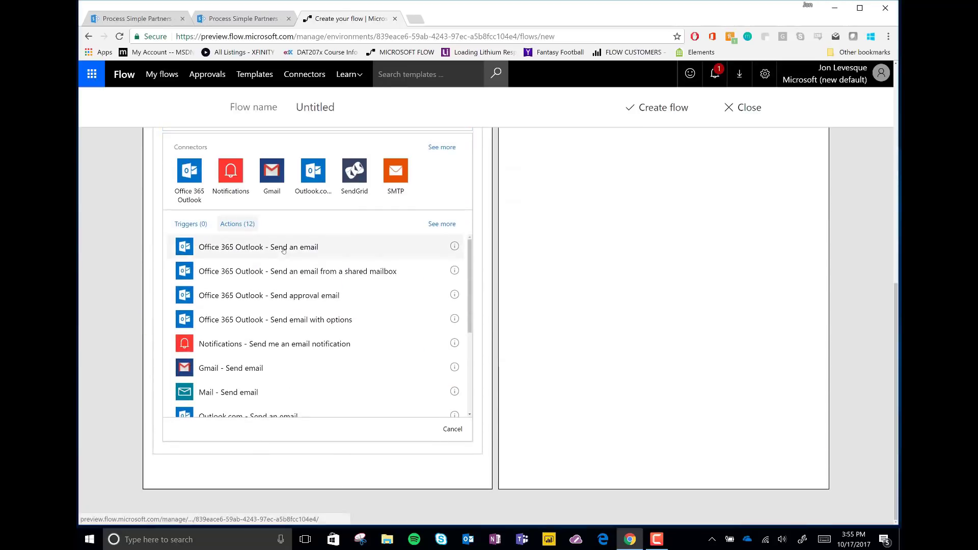
click(285, 248)
click(266, 349)
scroll(620, 433, down, 3)
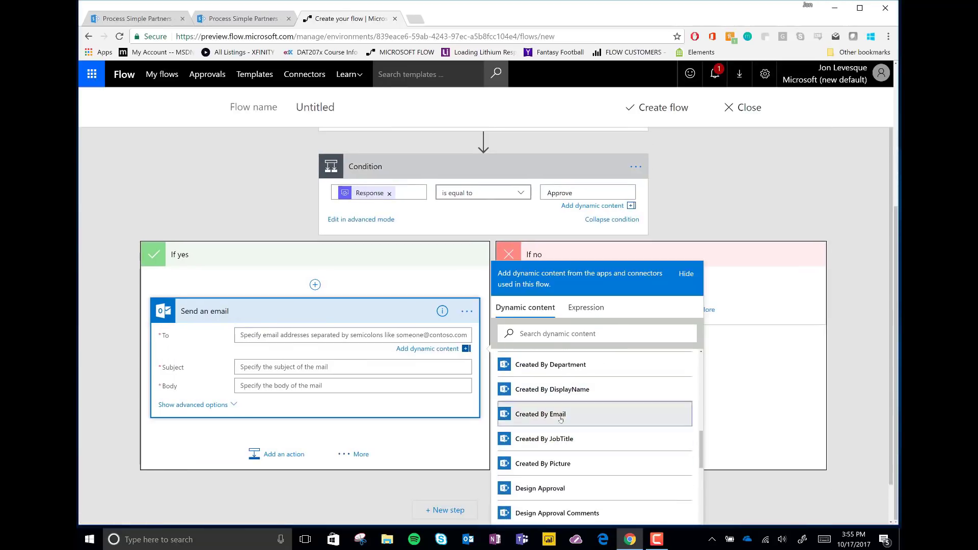
click(602, 411)
Set subject 'Your item Passed Content Approval' and a 'Comments:' body with the Comments token.
click(260, 355)
text(Your item Pa)
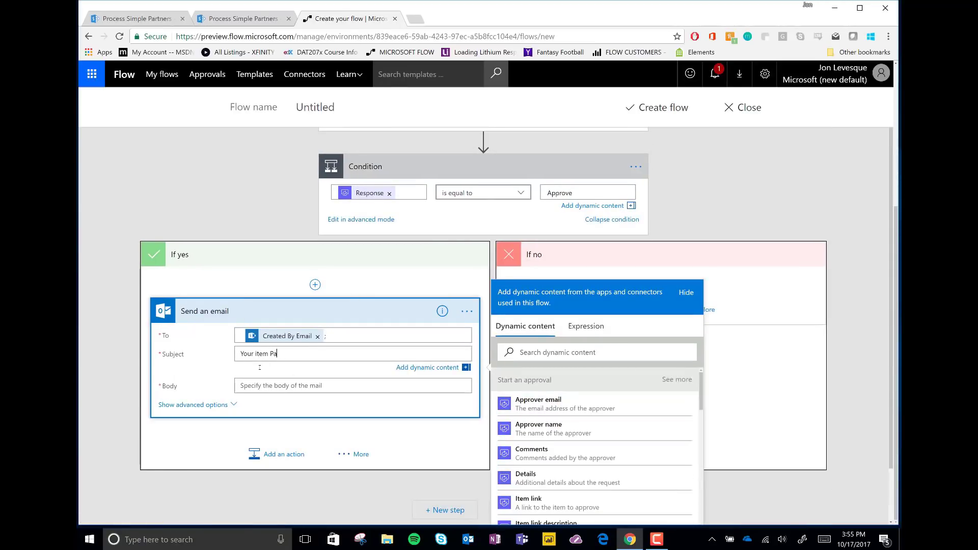
text(ssed Content Approval)
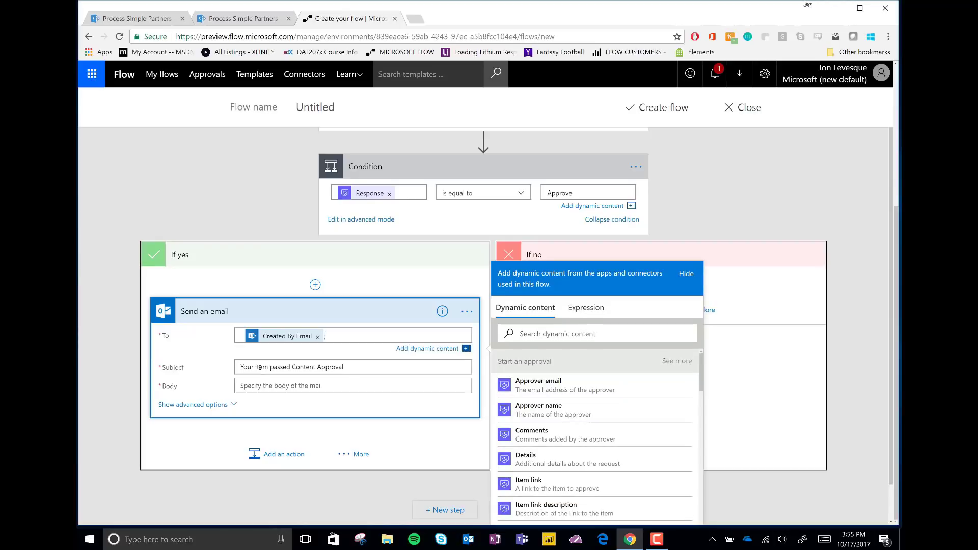
click(350, 380)
text(C)
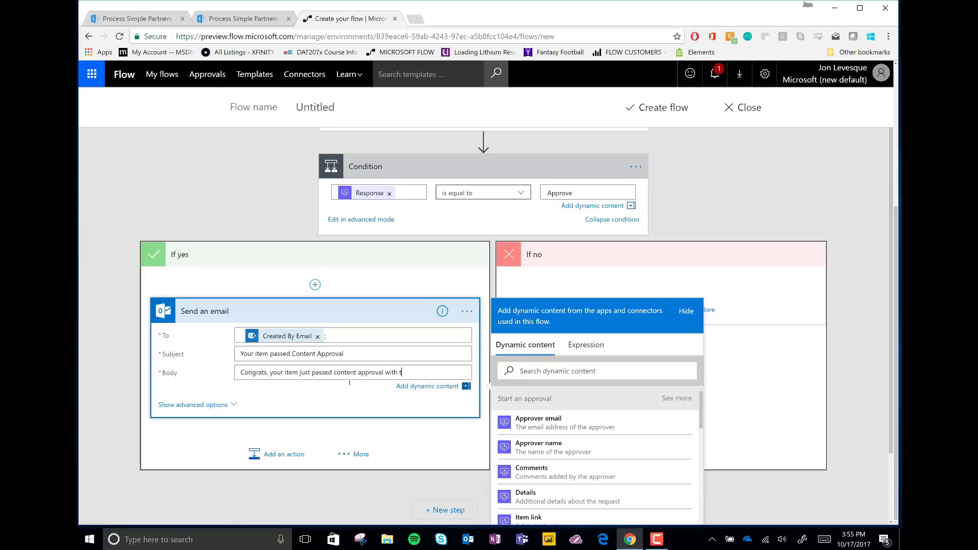
text(omments:)
click(531, 484)
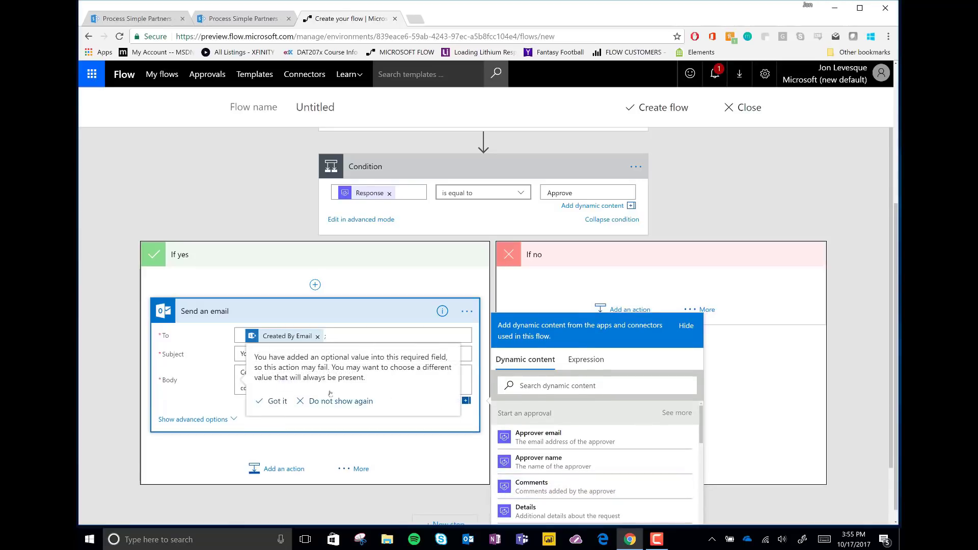
scroll(294, 475, down, 2)
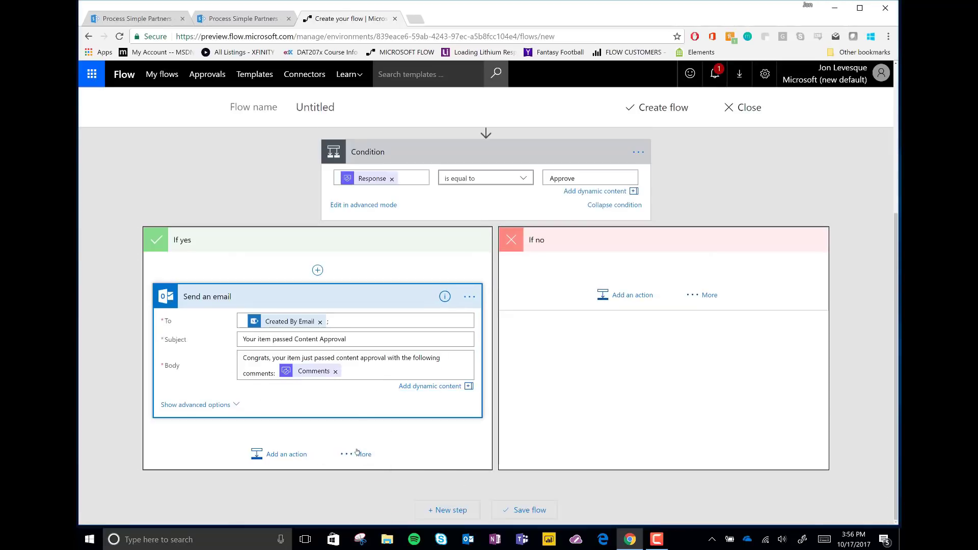
Add a Send an email action under If no, addressed to Created By Email.
click(360, 454)
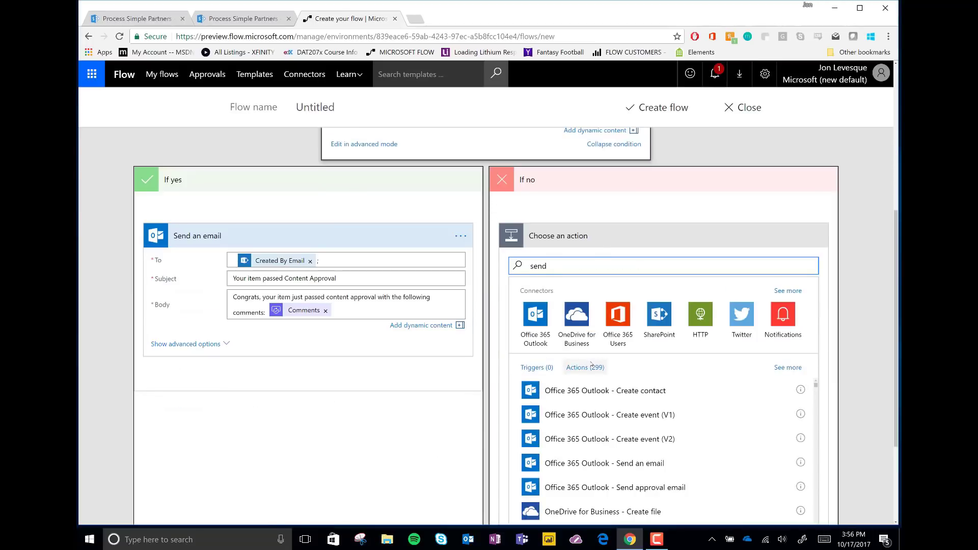
click(604, 390)
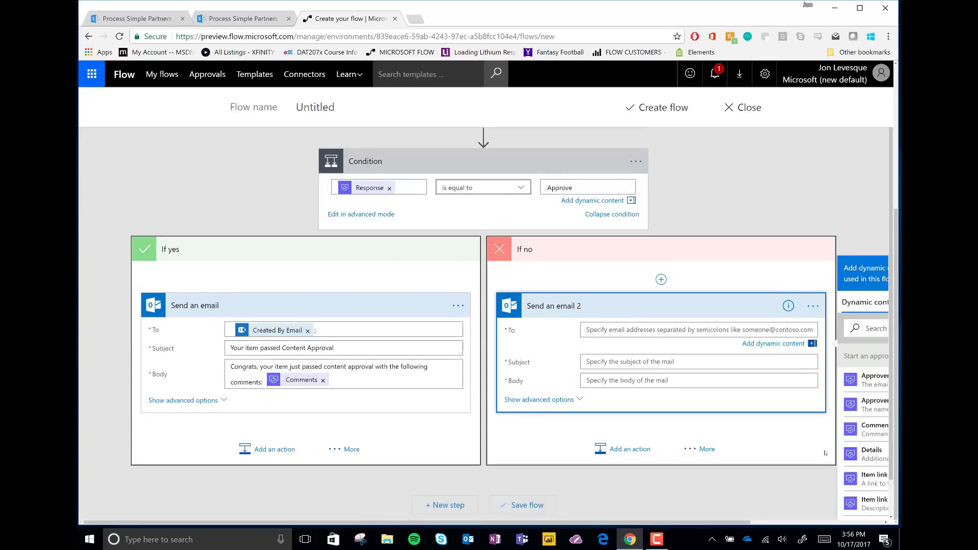
click(795, 428)
Write a did-not-pass subject and a body citing the approver's Comments.
click(514, 361)
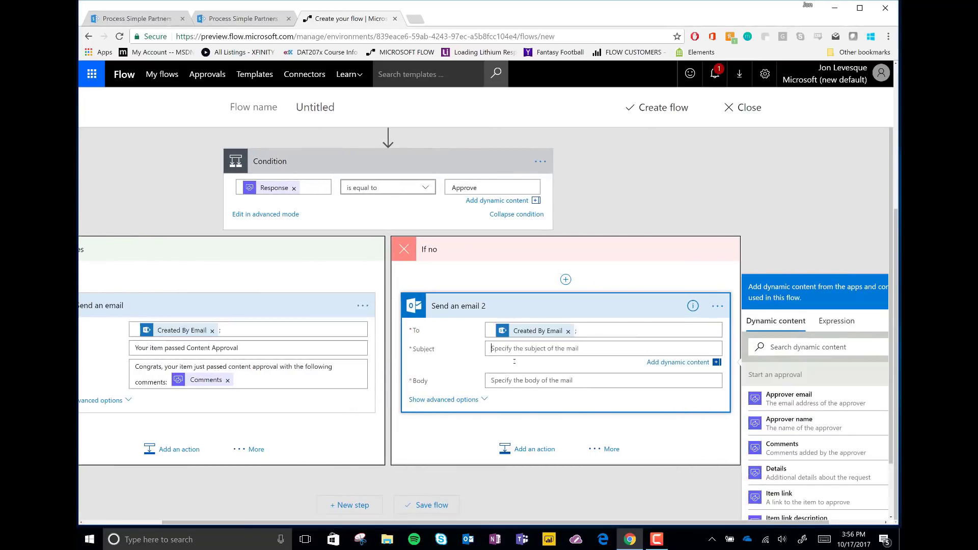
text(Your item did not pass Content Approval)
click(522, 379)
text(W)
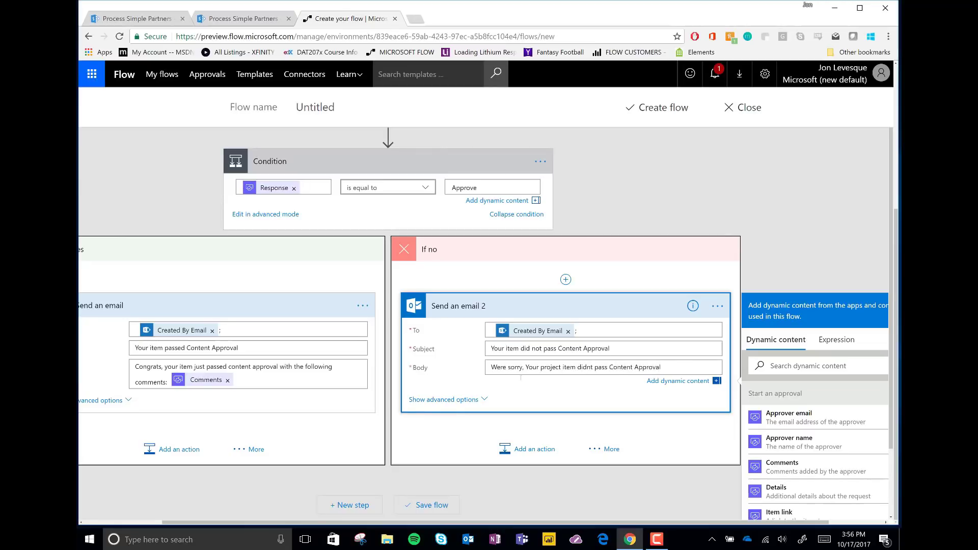
text( the following:)
click(784, 479)
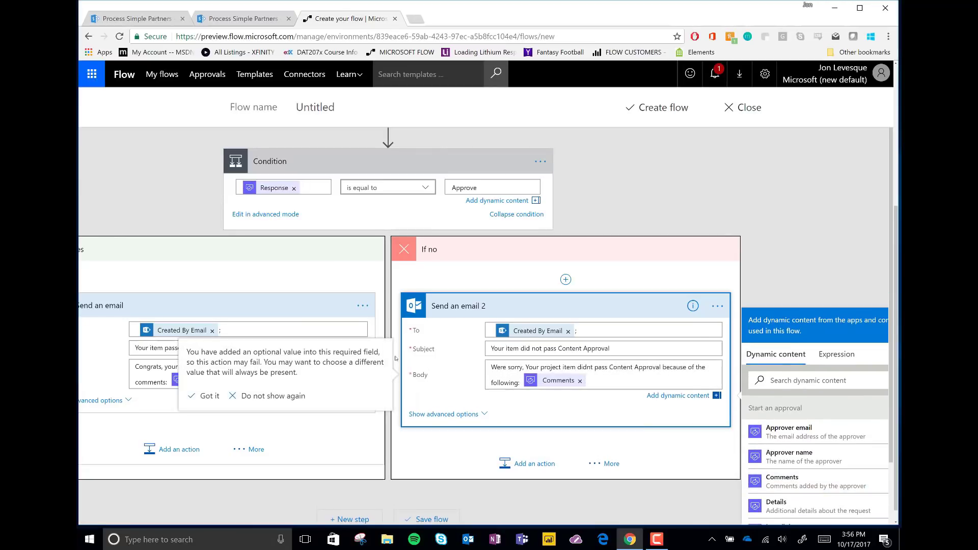
click(707, 400)
click(347, 448)
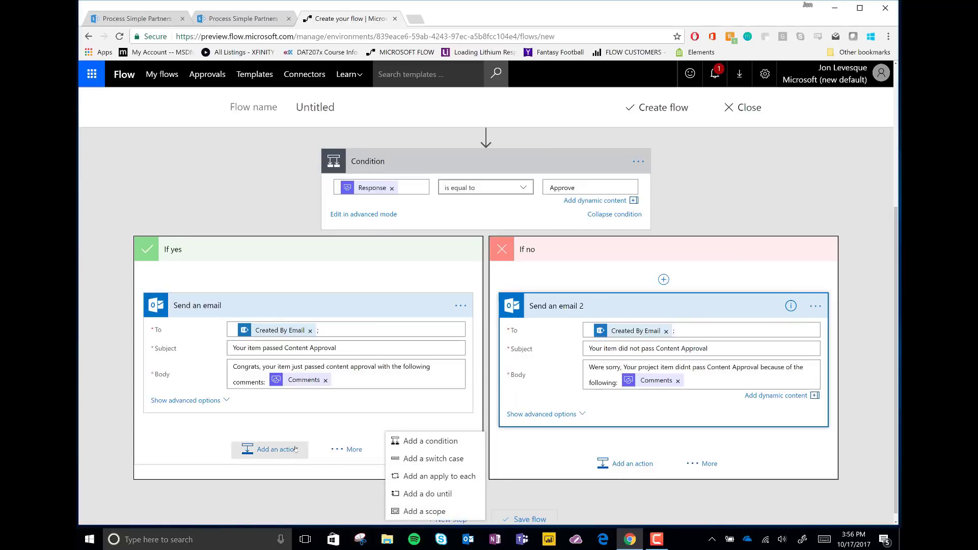
Add a SharePoint Update item action on Process Simple Partners' Internal Review Process list.
click(280, 449)
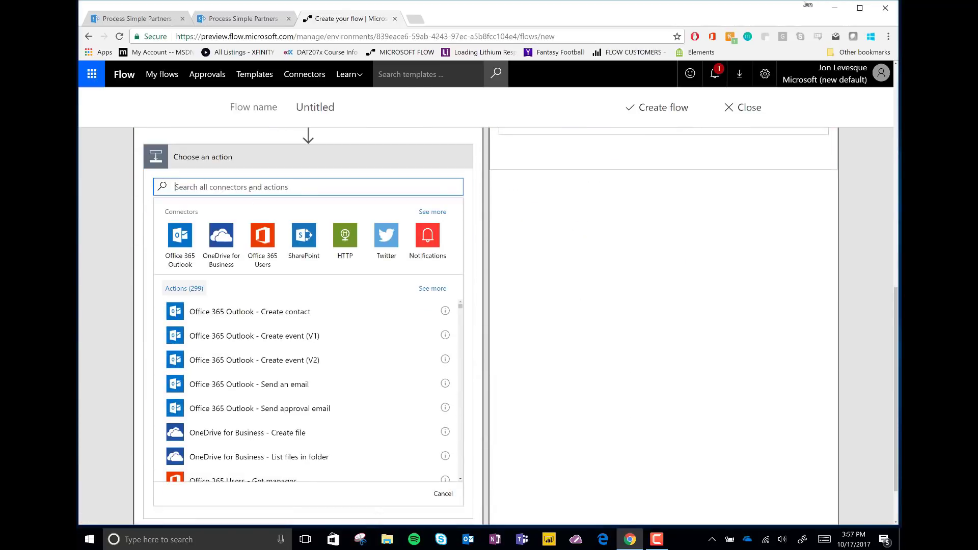
text(update)
scroll(251, 349, down, 5)
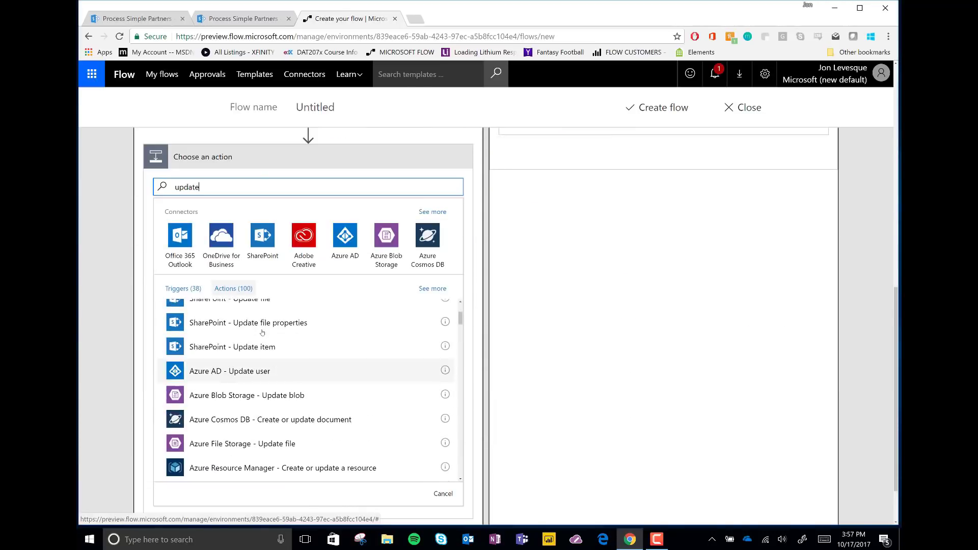
click(250, 347)
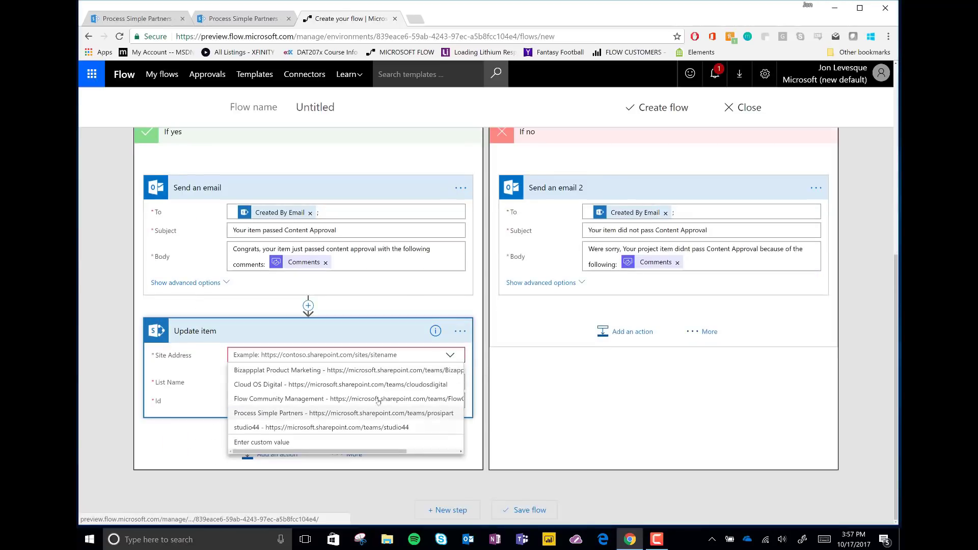
click(291, 414)
click(347, 382)
Set the Update item's Id to the created item's ID.
scroll(305, 434, down, 5)
click(265, 404)
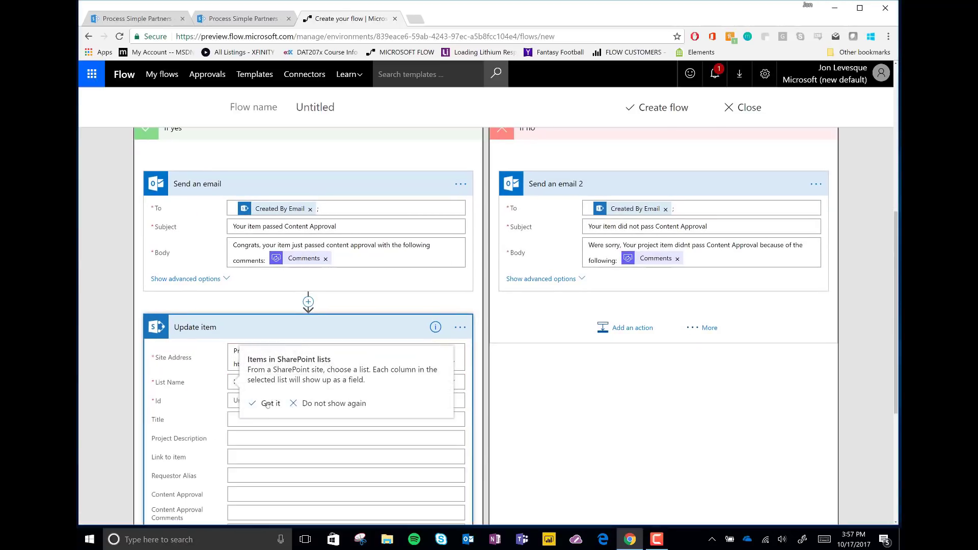
click(273, 400)
scroll(583, 480, down, 2)
click(509, 389)
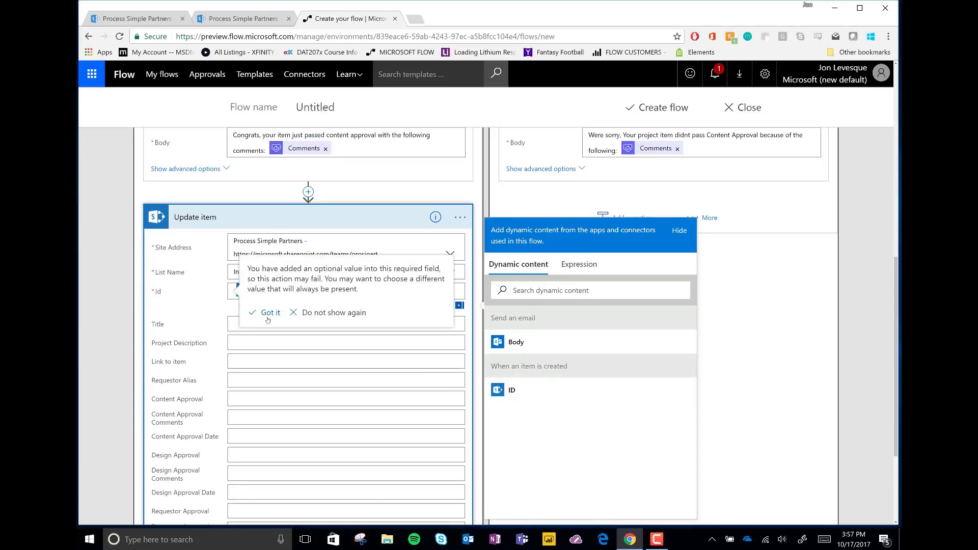
click(265, 312)
scroll(258, 317, down, 3)
Map Response to Content Approval and Comments to Content Approval Comments.
click(251, 250)
scroll(557, 350, down, 5)
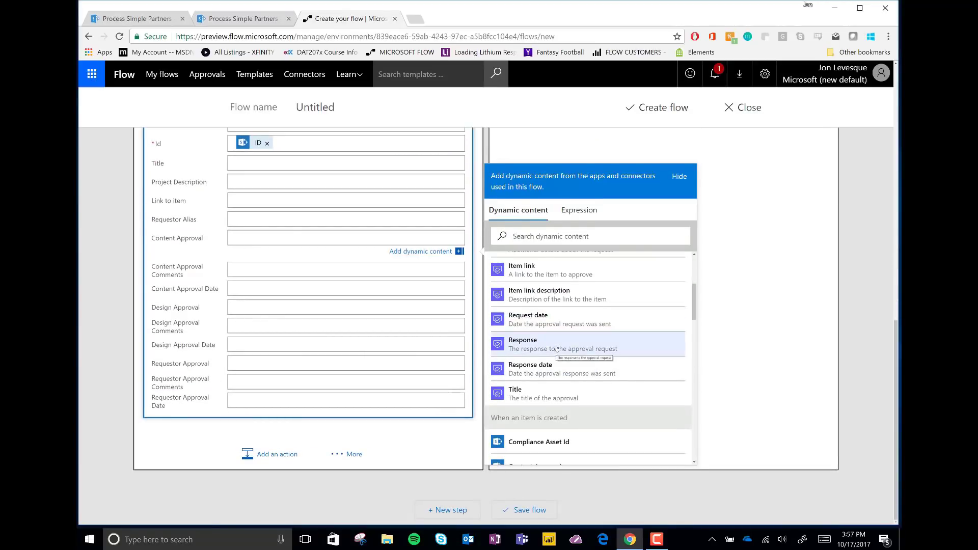
click(557, 349)
click(555, 401)
scroll(557, 406, down, 5)
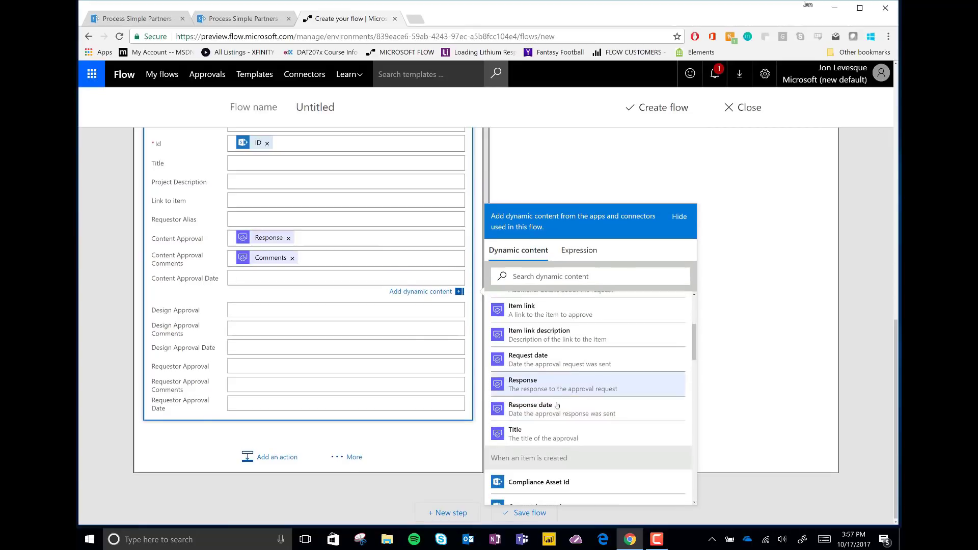
Put Response date into Content Approval Date and collapse the finished steps.
click(557, 406)
scroll(459, 282, up, 3)
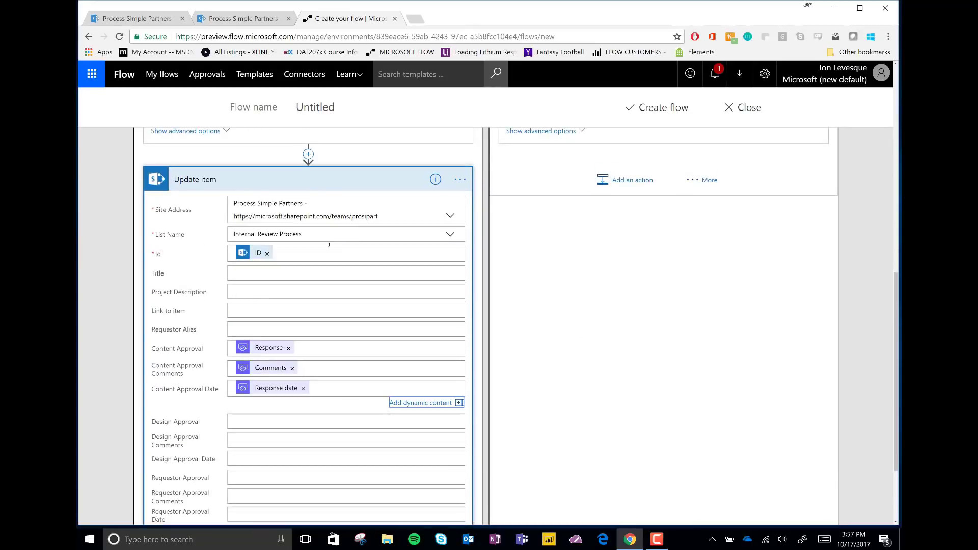
click(219, 180)
click(218, 288)
click(576, 310)
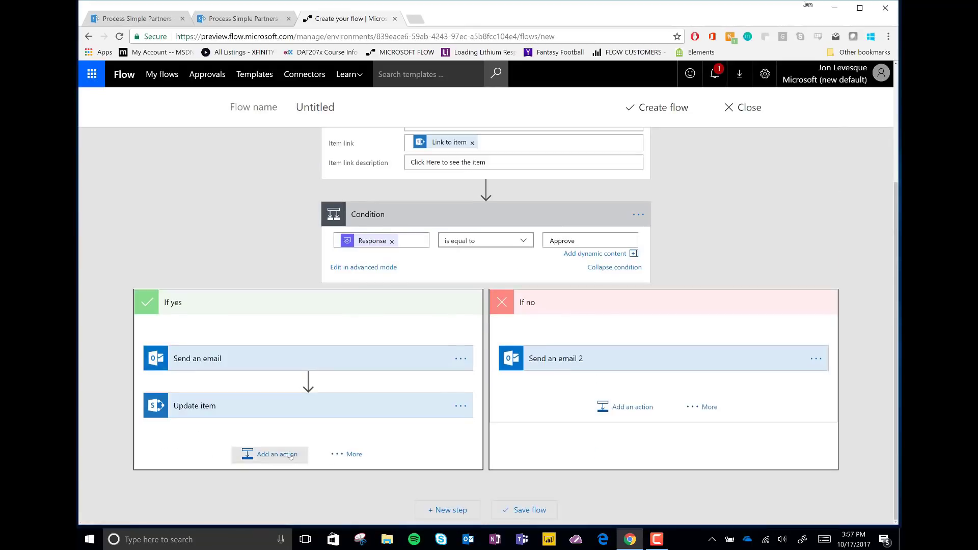
Add a condition after Update item, then delete it again.
click(350, 455)
click(433, 441)
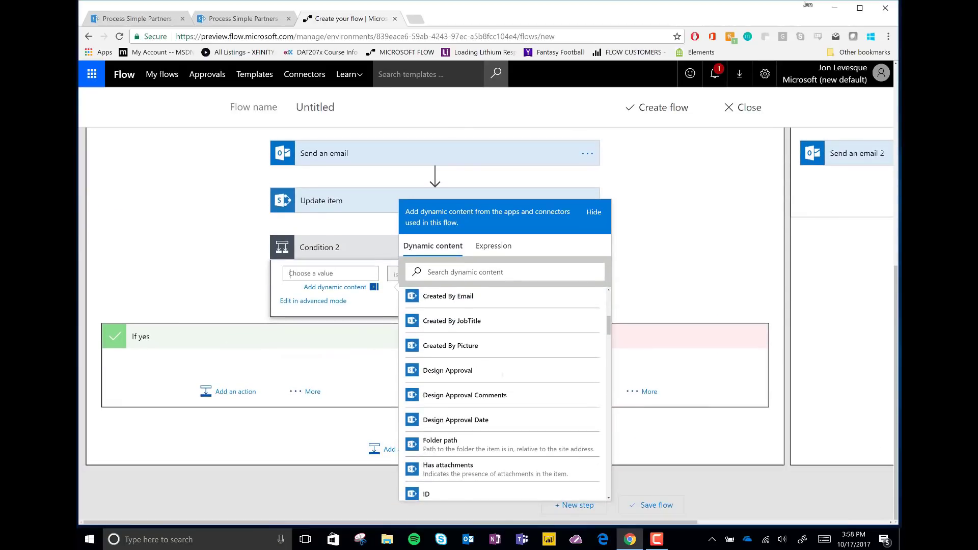
scroll(503, 375, down, 3)
scroll(503, 375, up, 10)
click(661, 411)
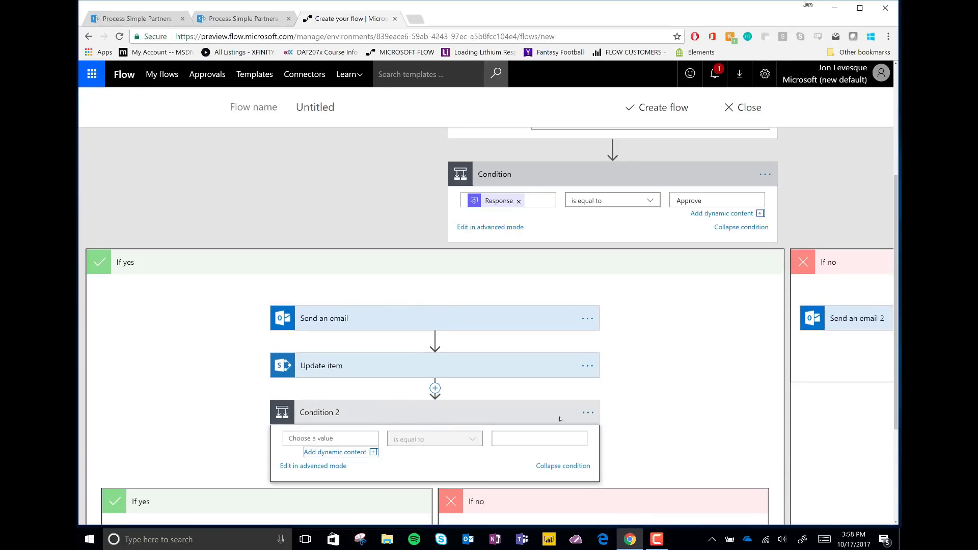
click(588, 413)
click(636, 477)
click(577, 95)
Add a Start an approval action under If yes with type Anyone from the assigned list.
click(274, 455)
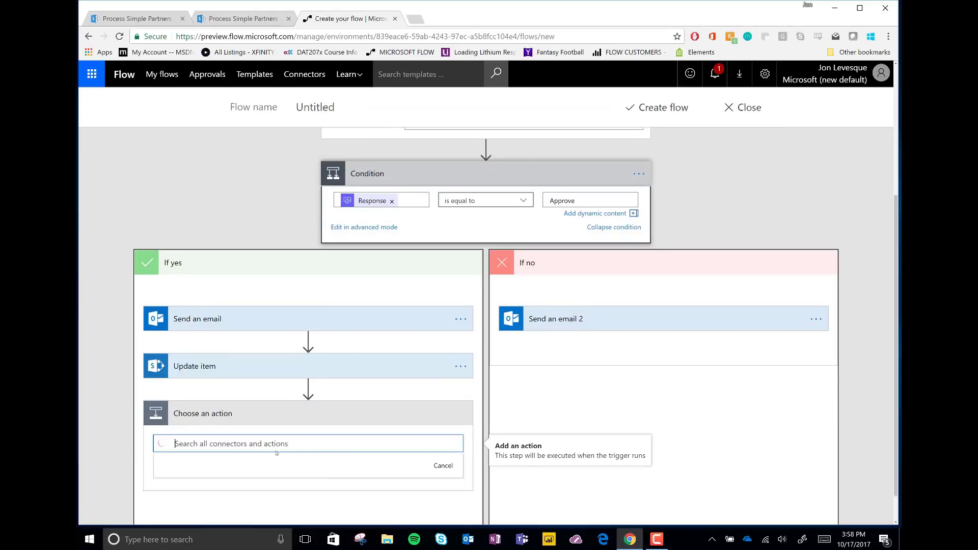
text(Approval)
click(218, 484)
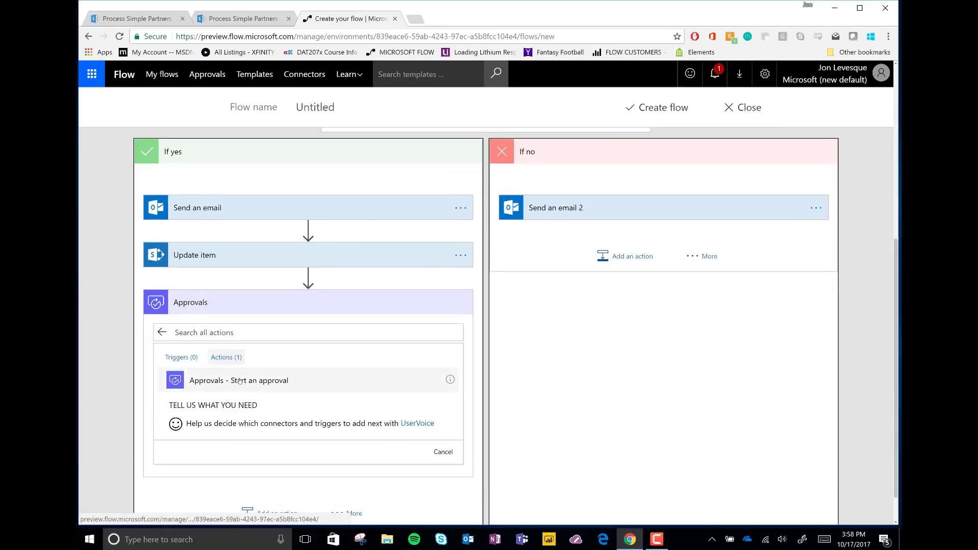
click(229, 380)
click(290, 401)
click(290, 412)
Title it 'A New Project item is ready for Design Approval', assign the approver, and add details.
scroll(290, 406, down, 2)
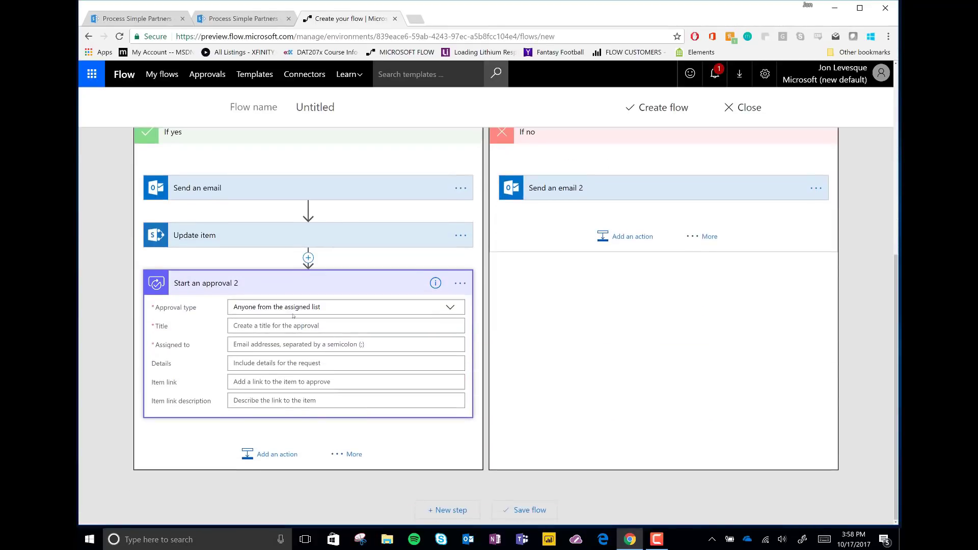
click(274, 326)
text(A New Project item is ready for Design Approval)
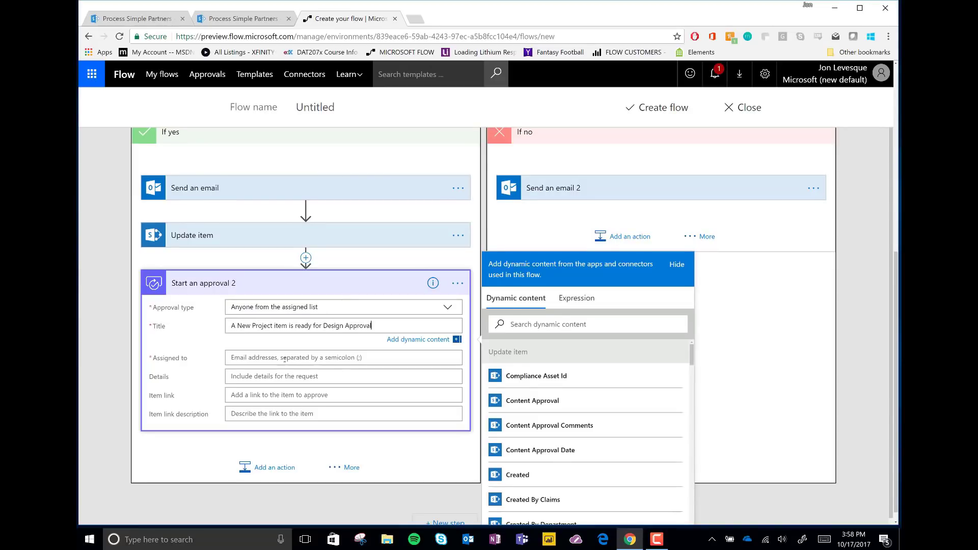
click(284, 358)
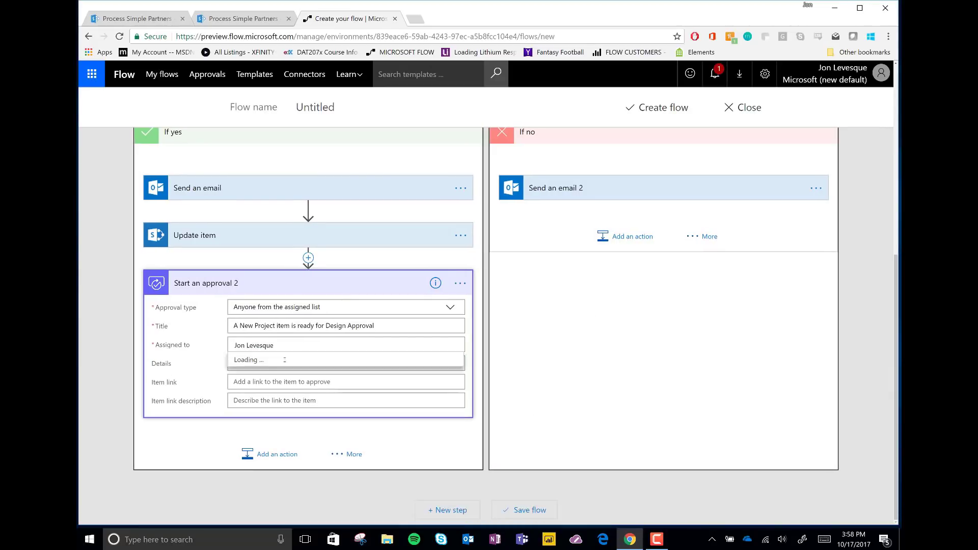
click(275, 361)
click(272, 363)
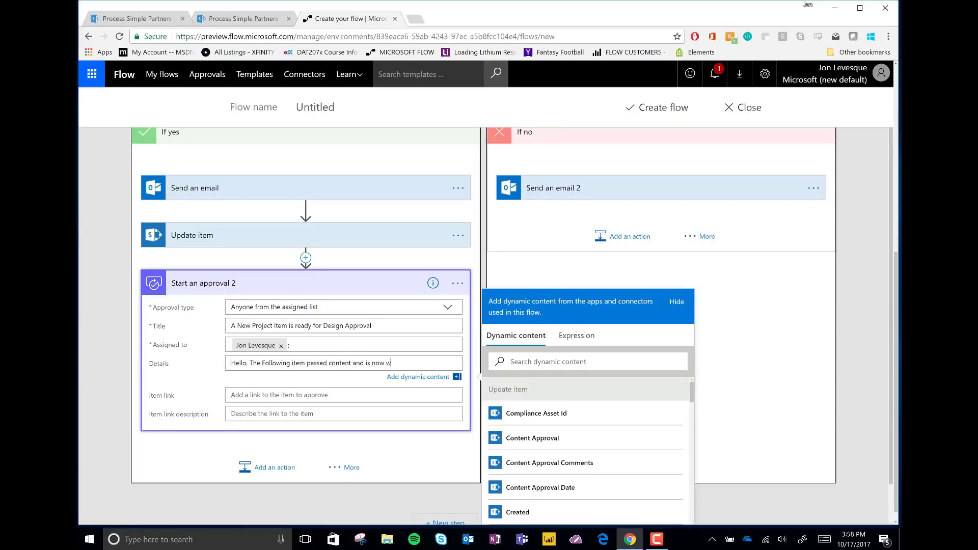
text(esign Approval)
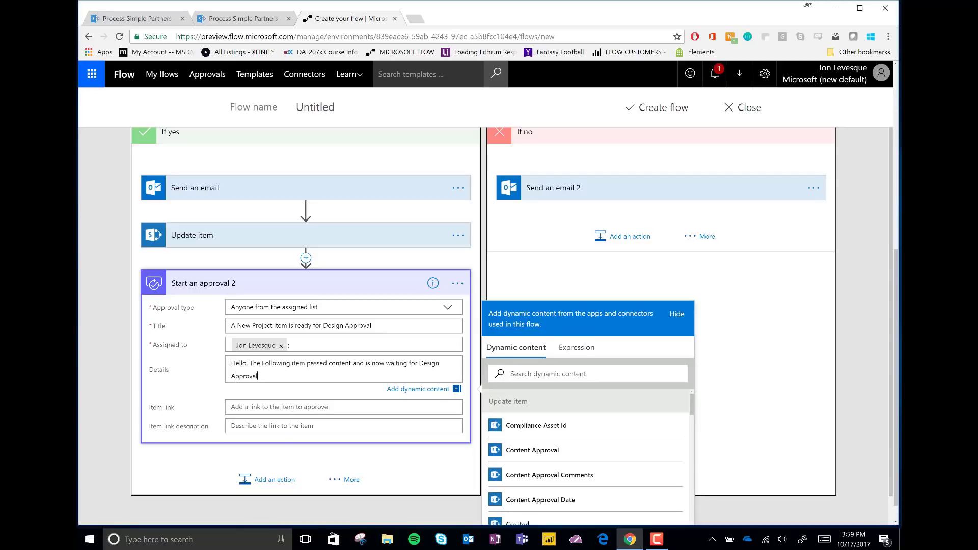
Set the item link to Link to item with the 'Click Here' description.
click(292, 408)
scroll(586, 458, down, 3)
click(540, 445)
click(305, 427)
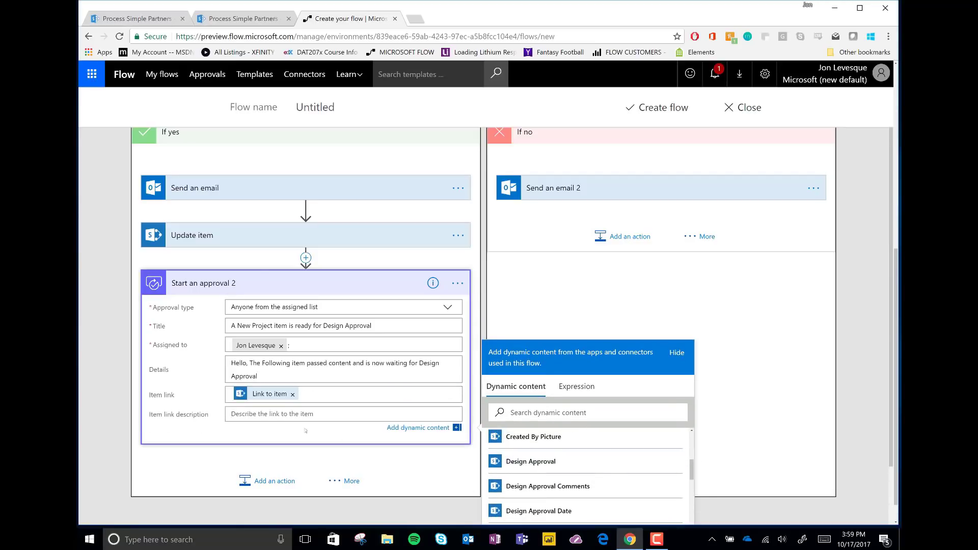
text(Click Here to view the item)
key(Tab)
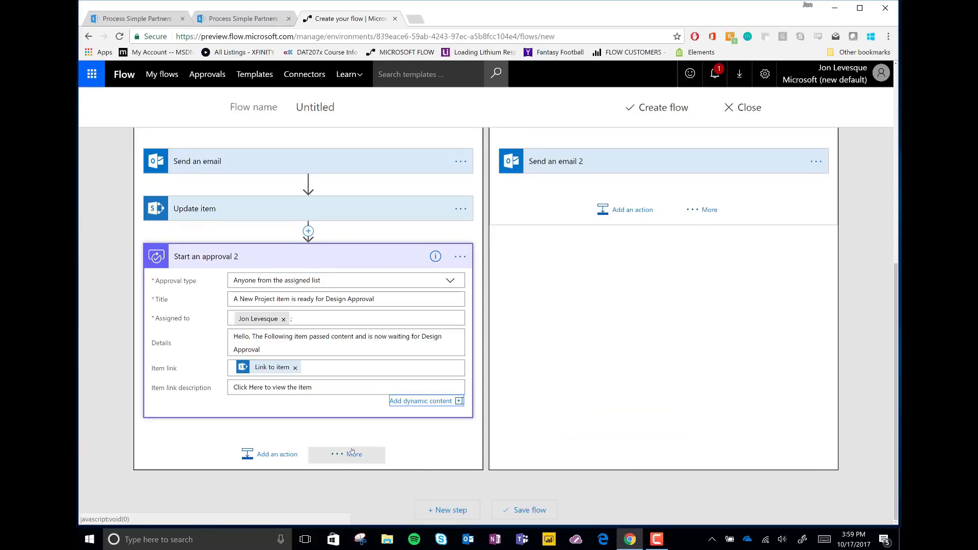
Add Condition 2 testing the design approval's Response.
click(351, 454)
click(447, 442)
scroll(595, 413, down, 5)
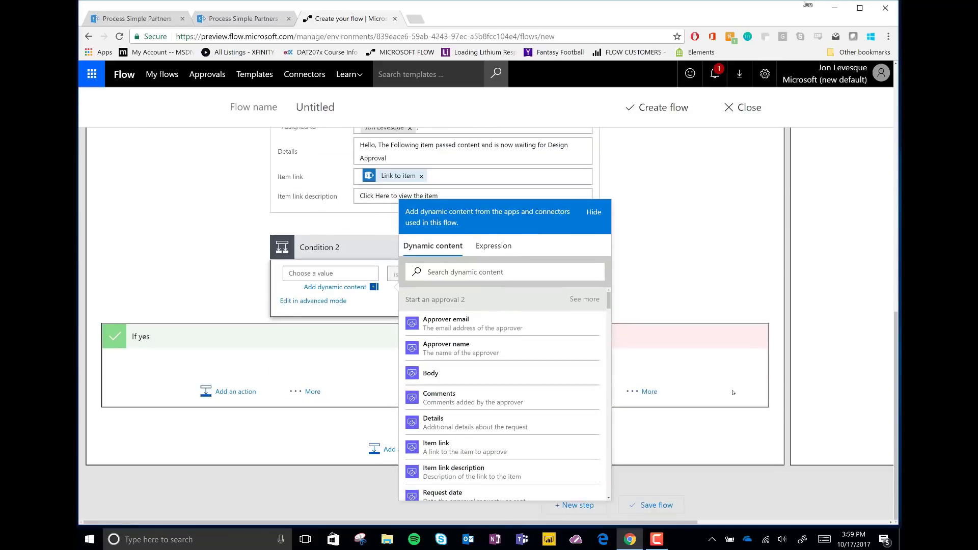
click(426, 430)
click(553, 274)
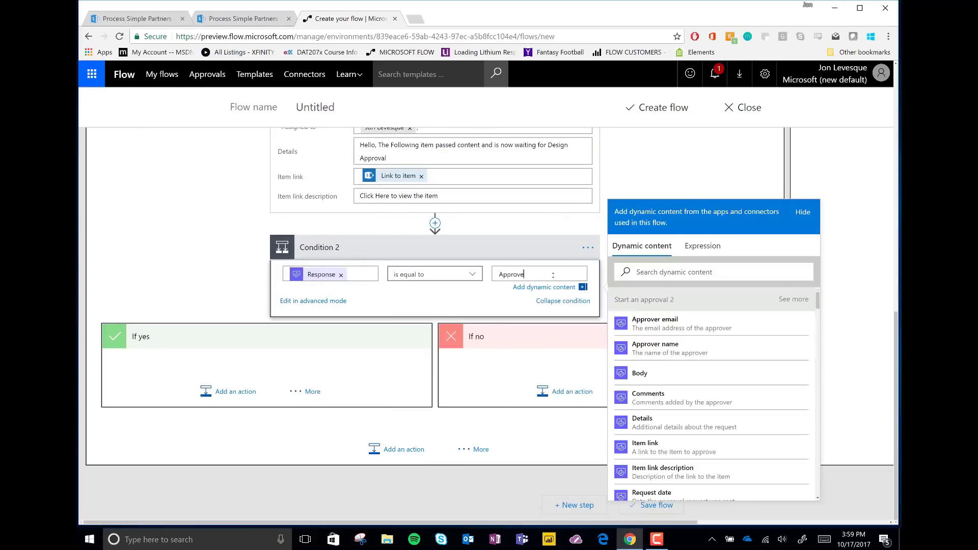
Add a Send an email action to Condition 2's If yes, addressed to Created By Email.
click(235, 391)
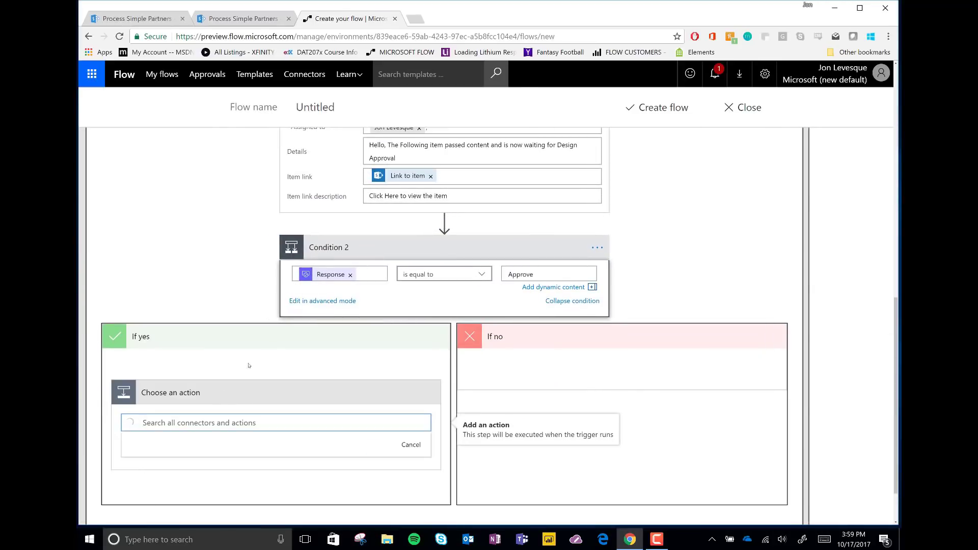
scroll(248, 356, down, 4)
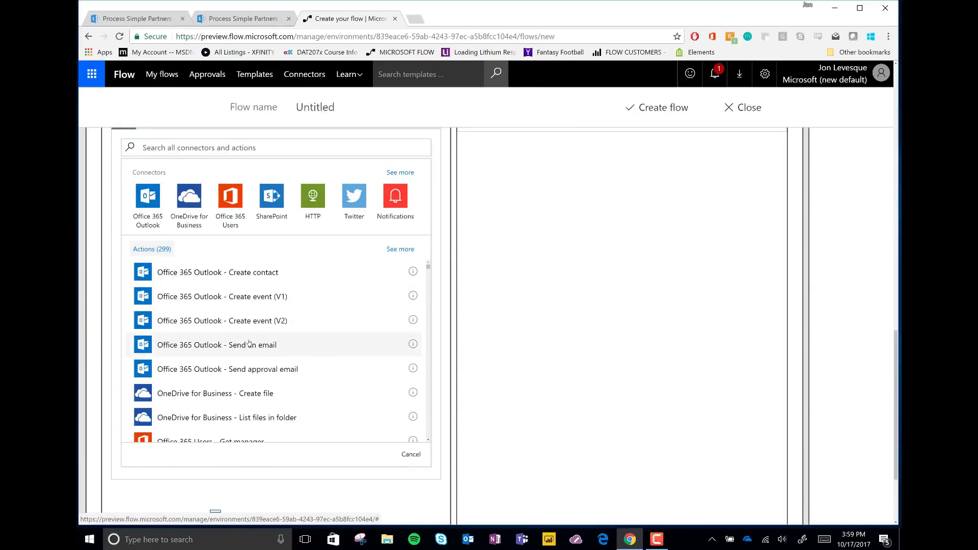
click(247, 342)
click(247, 287)
scroll(545, 407, down, 8)
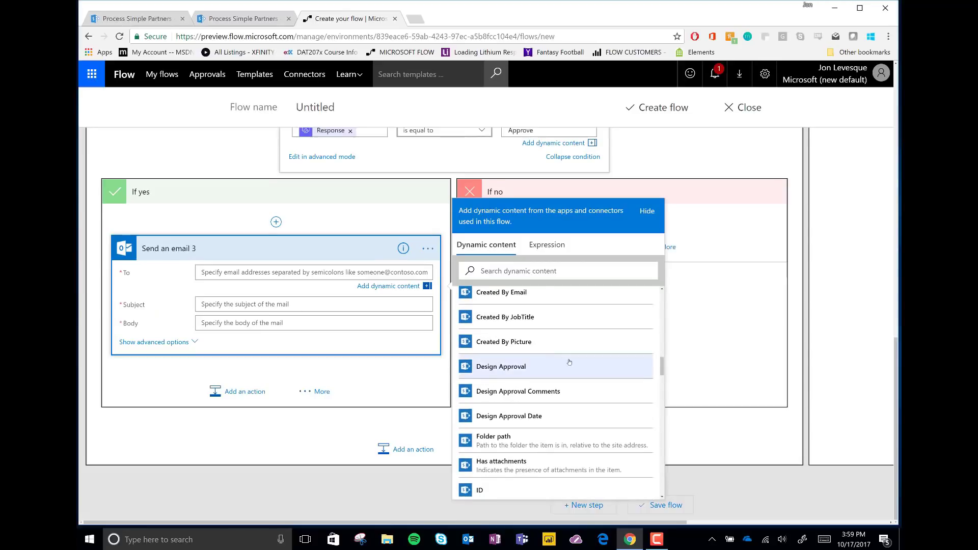
scroll(545, 407, down, 5)
scroll(573, 407, up, 8)
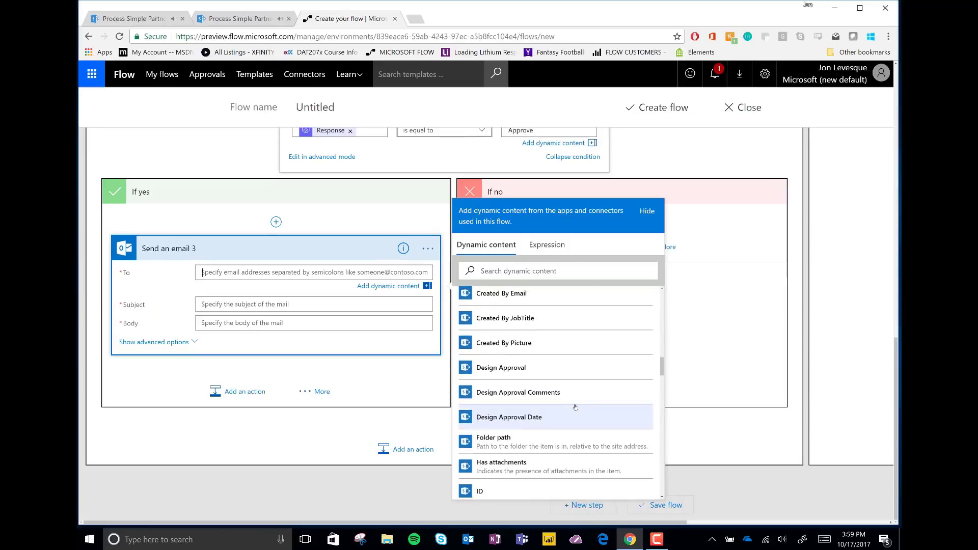
scroll(575, 408, down, 5)
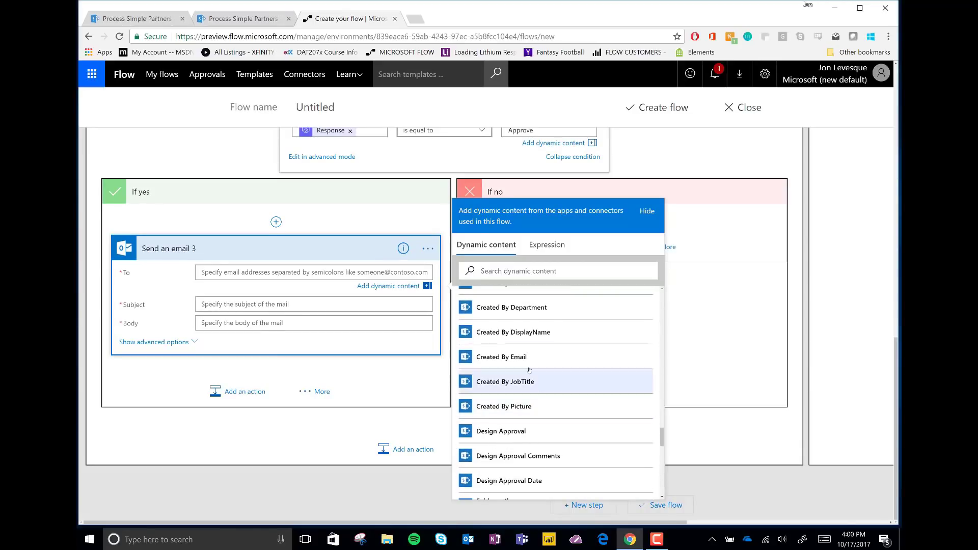
click(575, 382)
Set subject 'Your Item Has Passed Design Approval' and a greeting body with the Comments token.
click(238, 295)
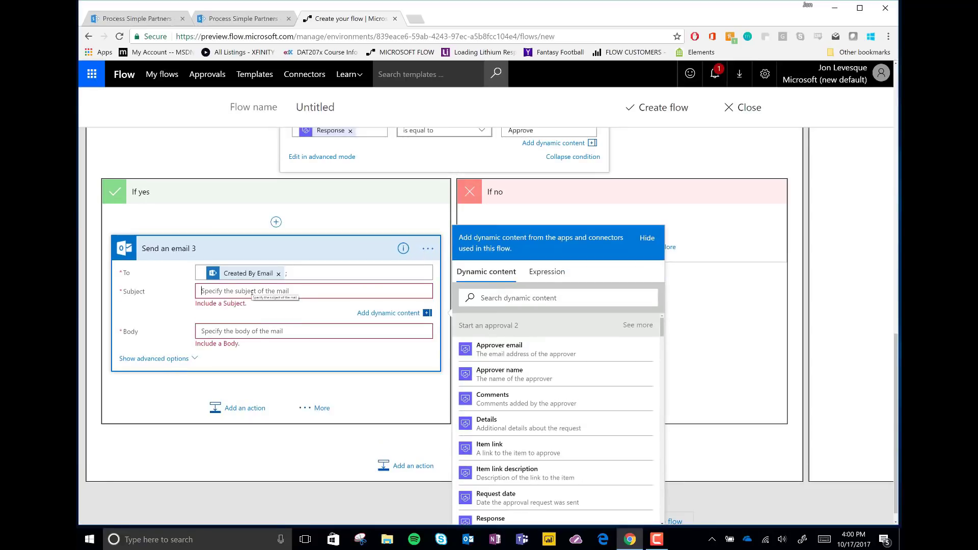
text(Your Item HAs PAssed Design Approval!)
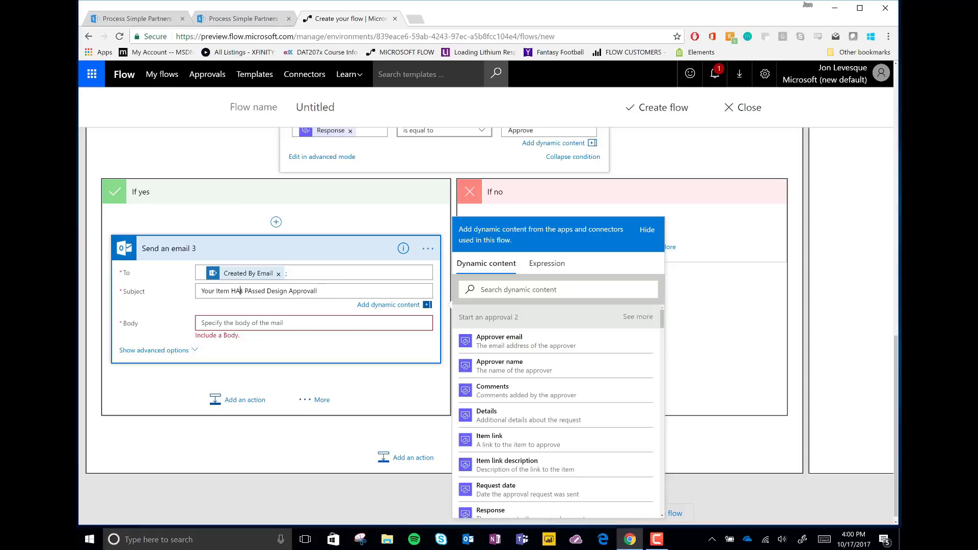
key(BackSpace)
text(a)
click(259, 322)
text(Hello, Your ite)
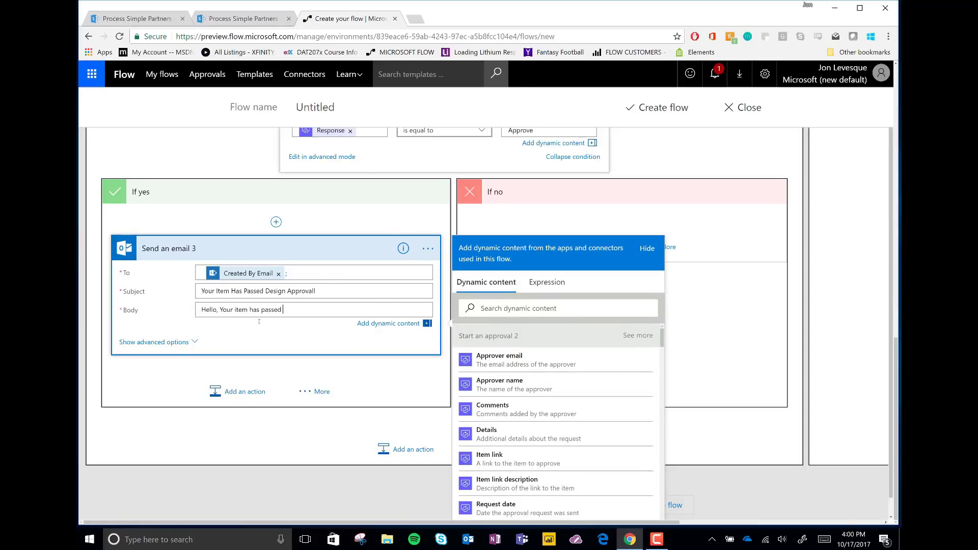
text(nts:)
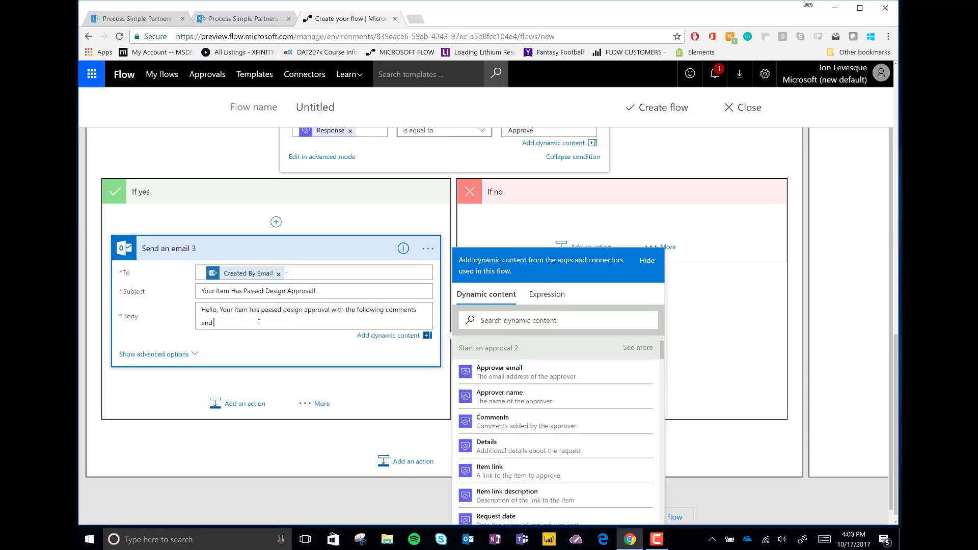
click(493, 420)
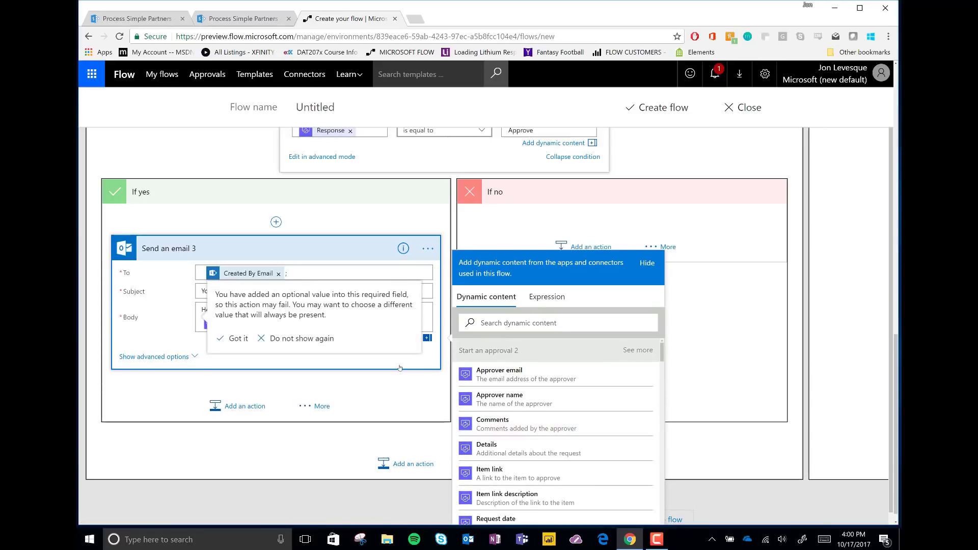
click(250, 338)
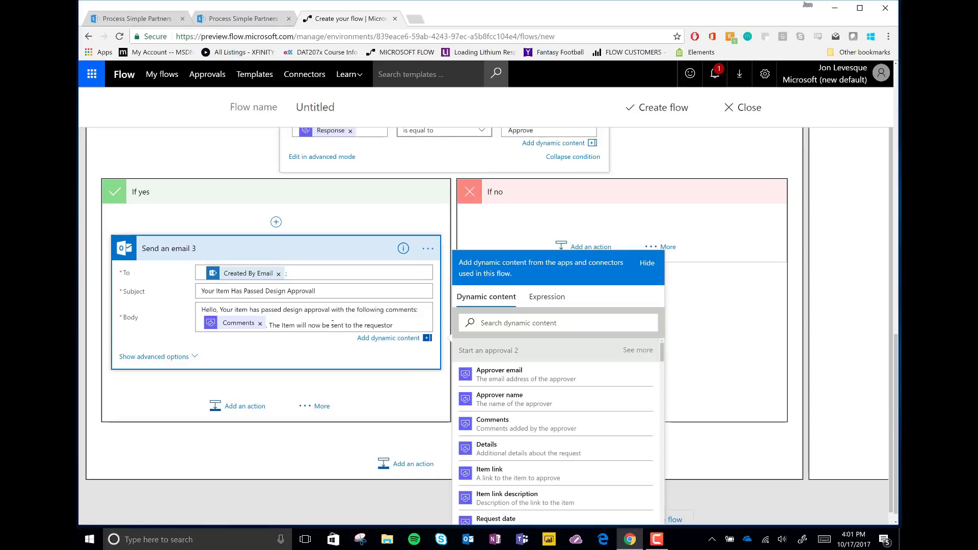
Add a SharePoint Update item step for the Process Simple Partners site and Internal Review Process list.
click(305, 248)
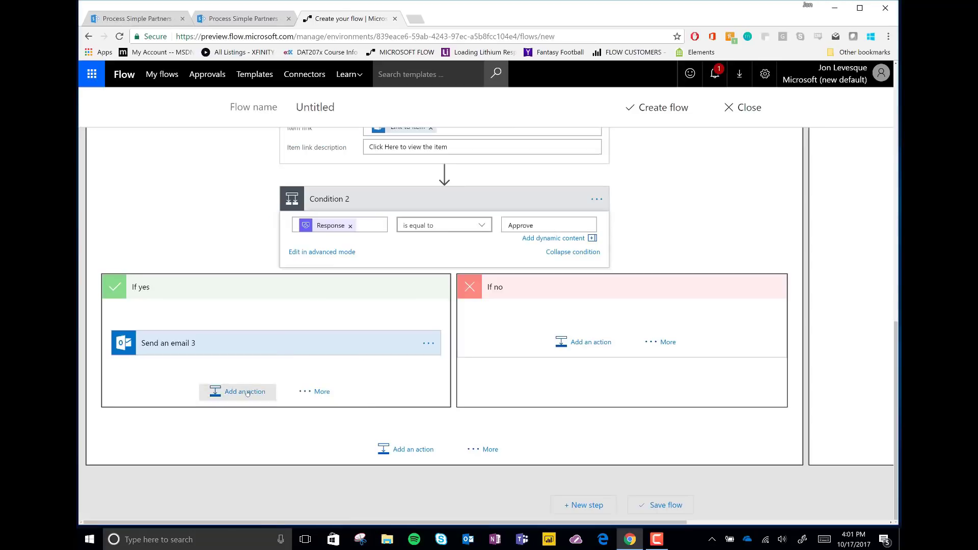
click(231, 393)
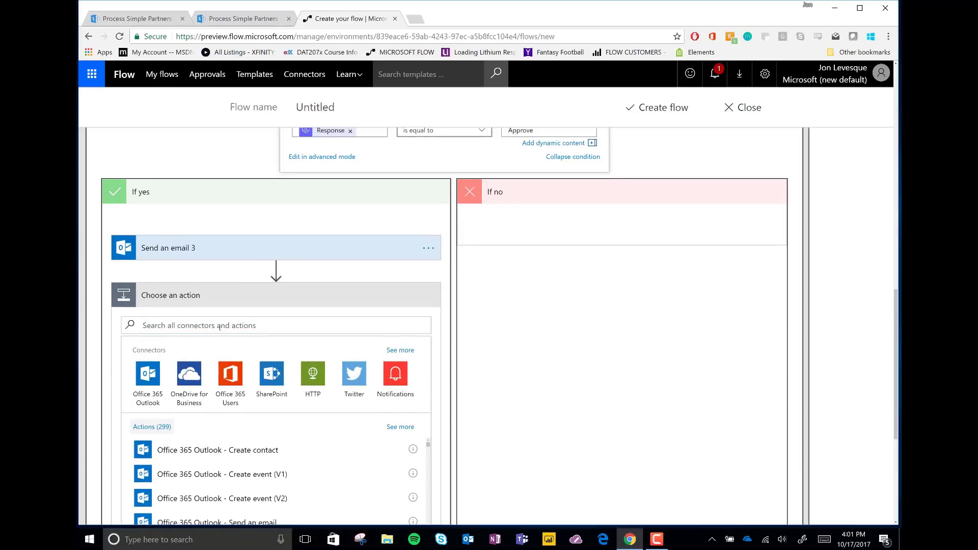
text(update item)
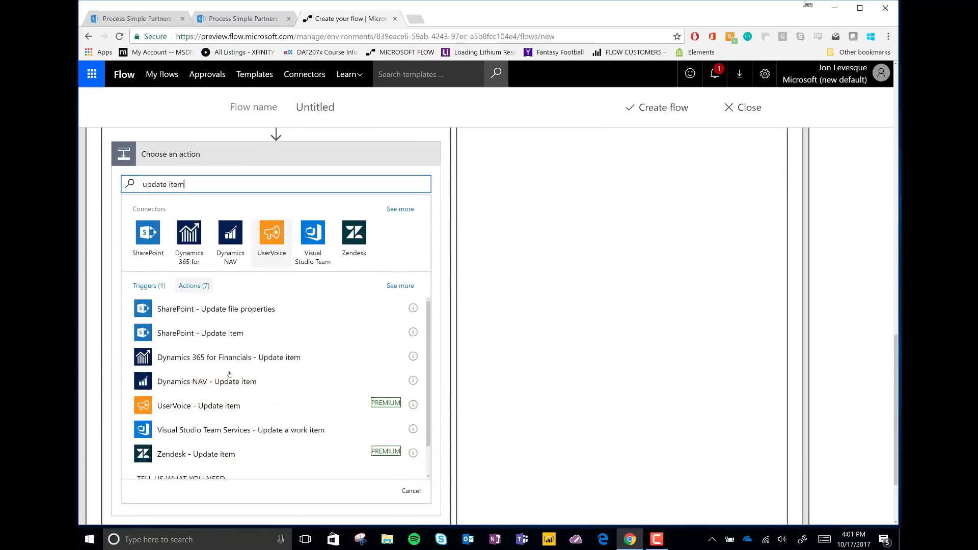
click(211, 308)
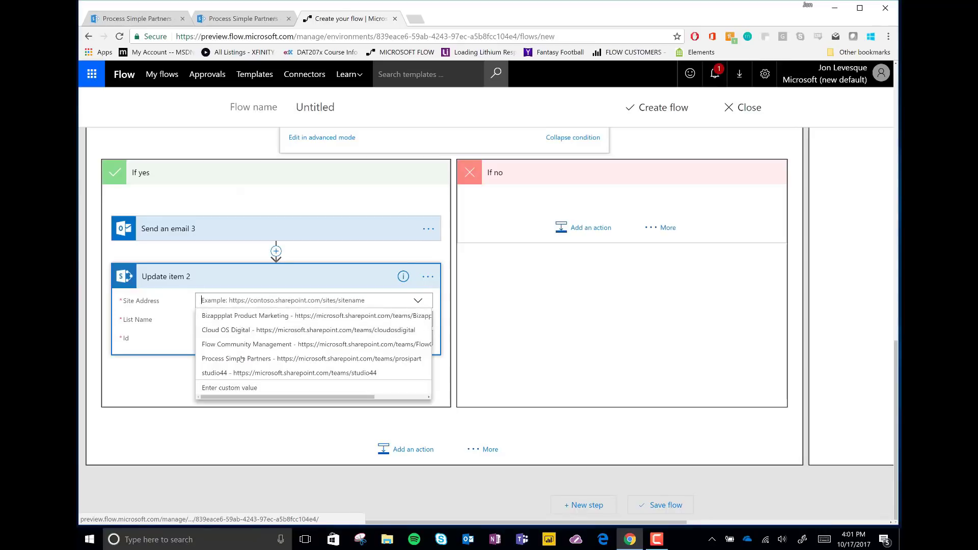
click(234, 352)
click(411, 320)
scroll(305, 408, down, 3)
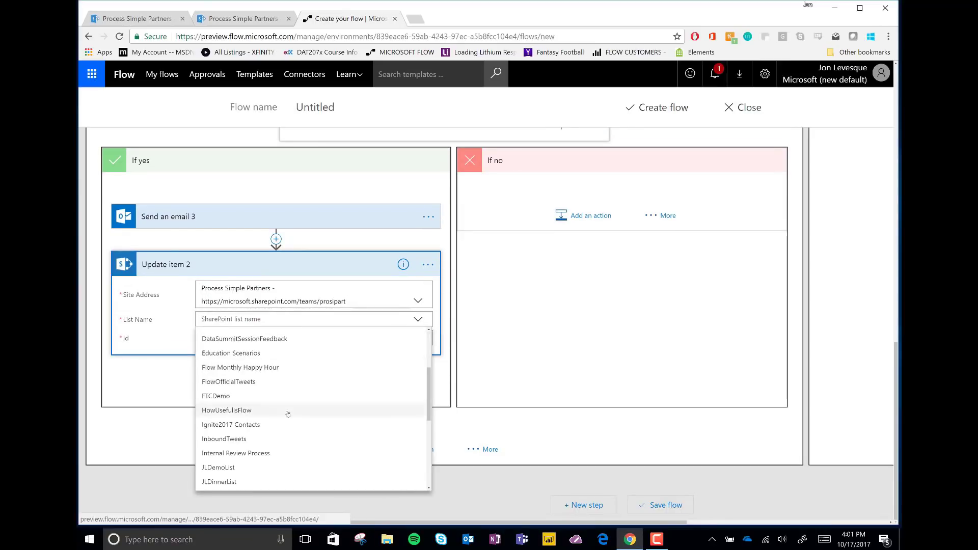
click(255, 452)
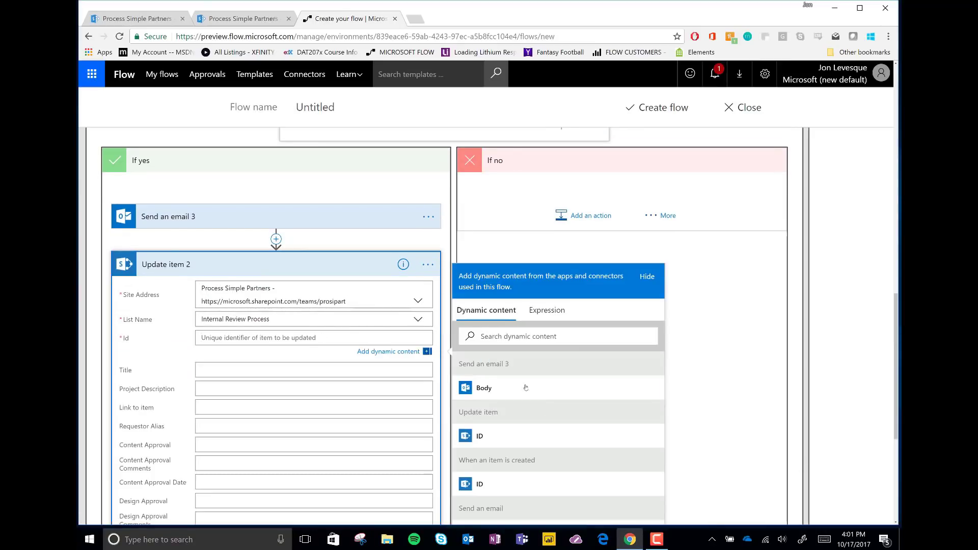
Map ID, approval Response, Comments and Response date into the item's Design Approval fields.
scroll(296, 337, down, 2)
click(480, 376)
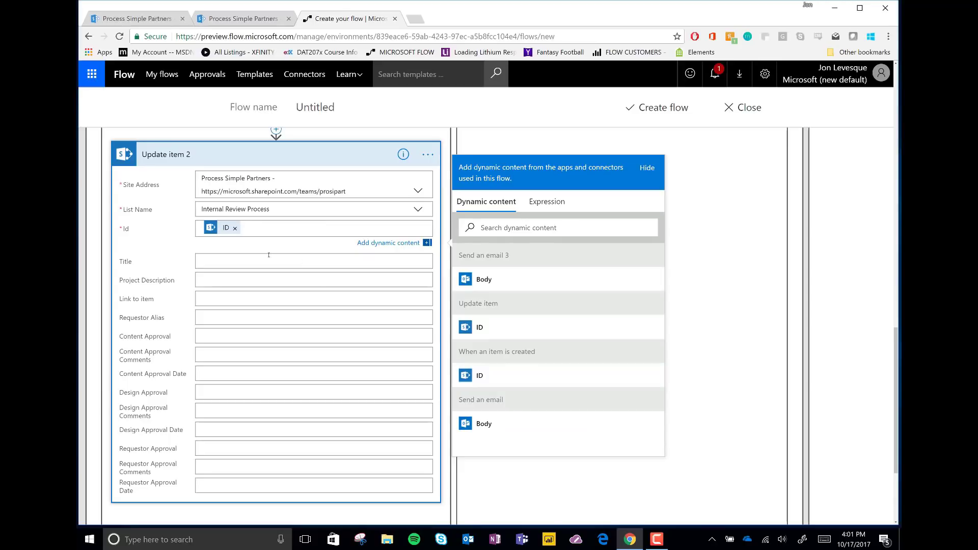
click(229, 392)
scroll(556, 377, down, 5)
scroll(533, 376, up, 1)
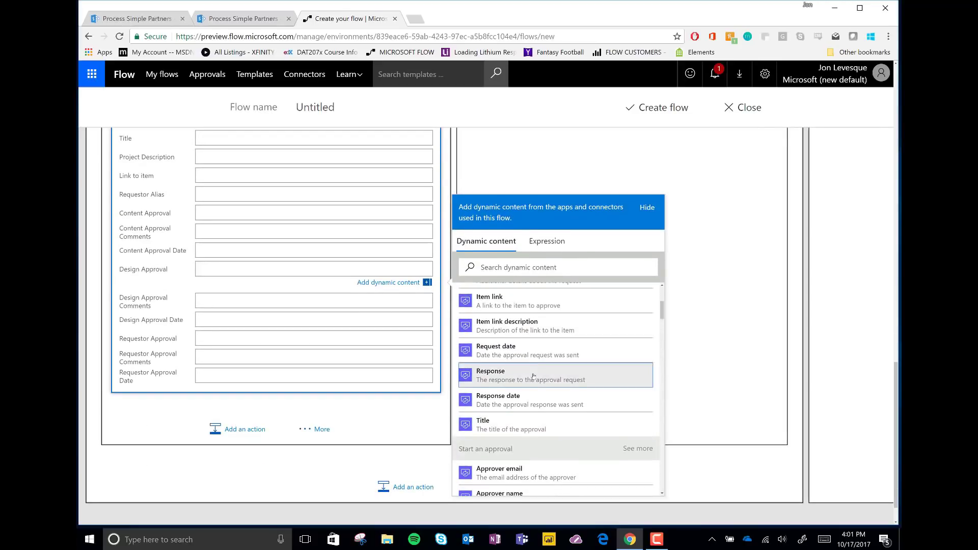
click(534, 376)
key(Tab)
scroll(560, 377, down, 1)
click(561, 381)
key(Tab)
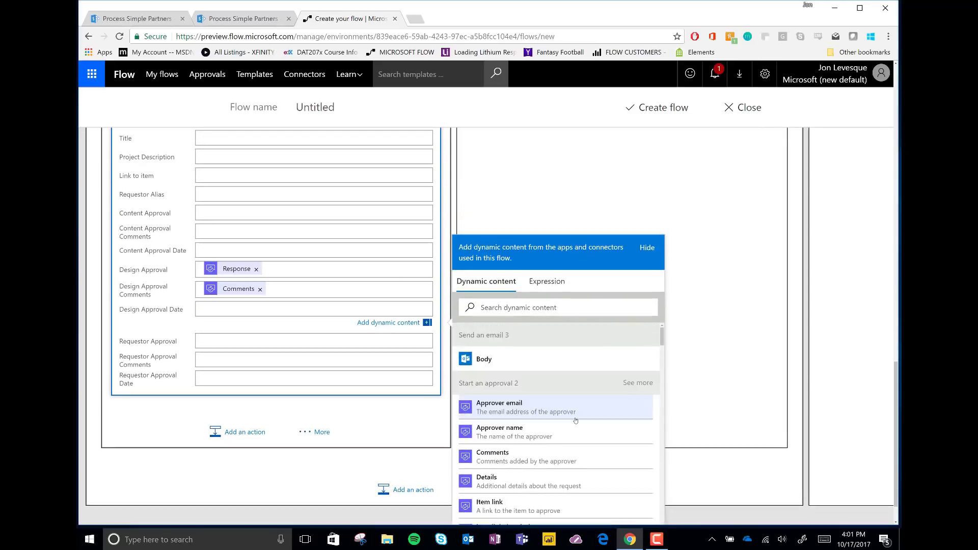
scroll(576, 420, down, 3)
click(576, 441)
scroll(401, 327, up, 4)
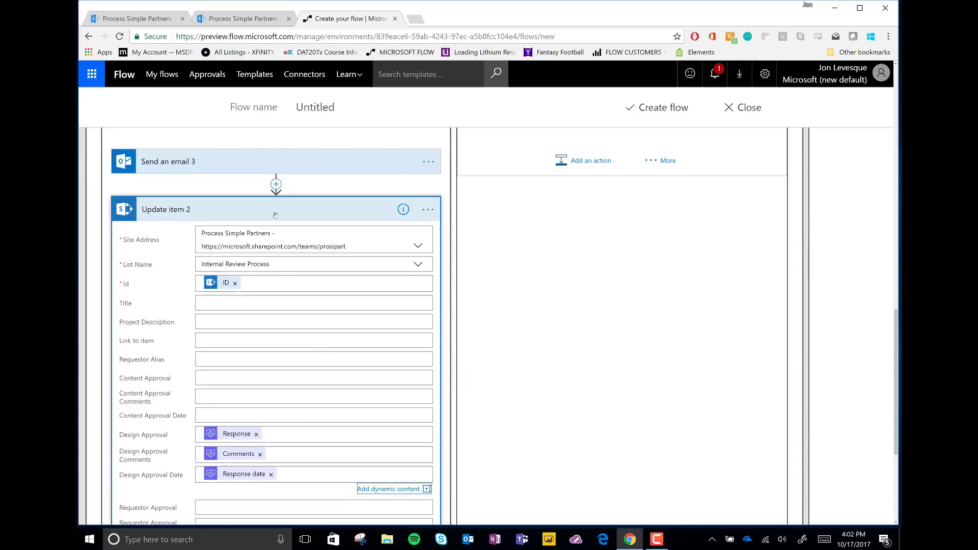
click(255, 207)
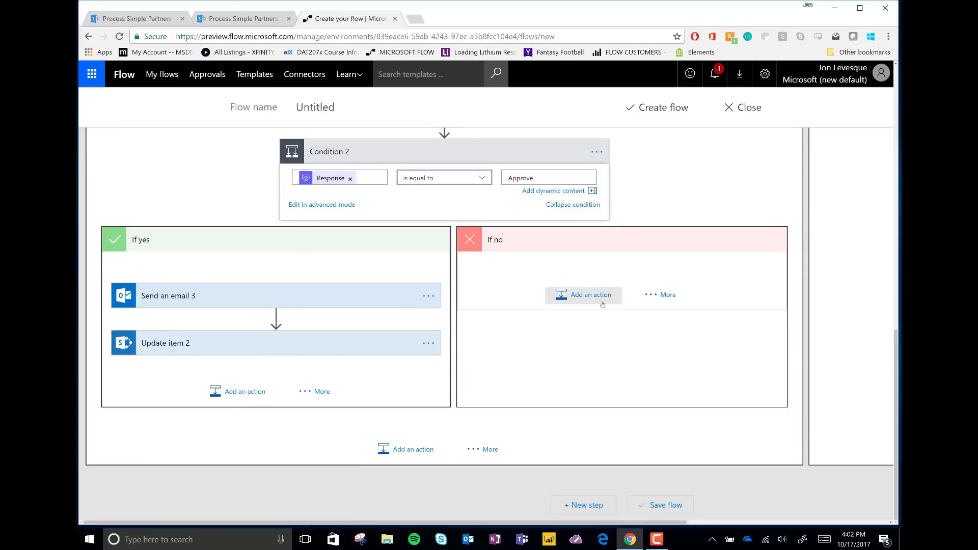
Add a Send an email step under If no, addressed to Created By Email.
click(584, 295)
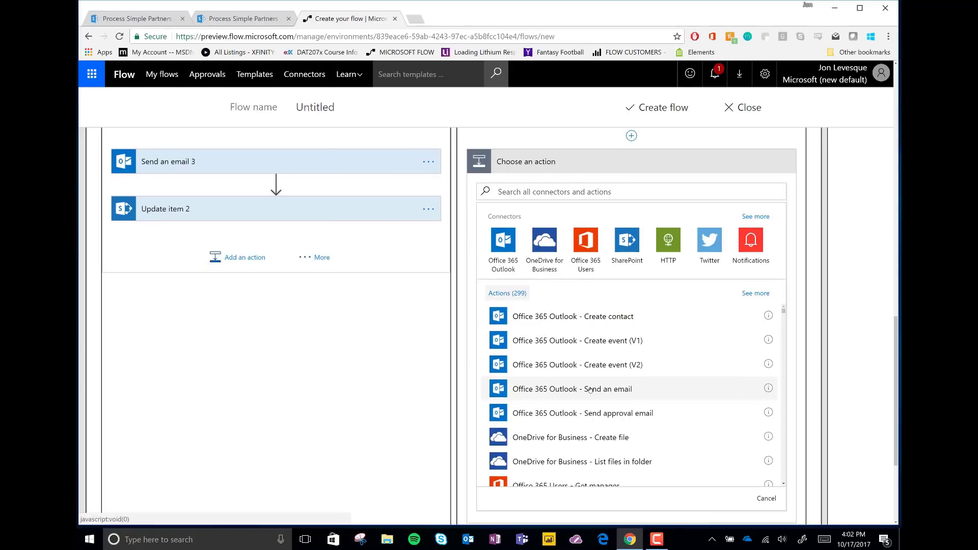
click(590, 390)
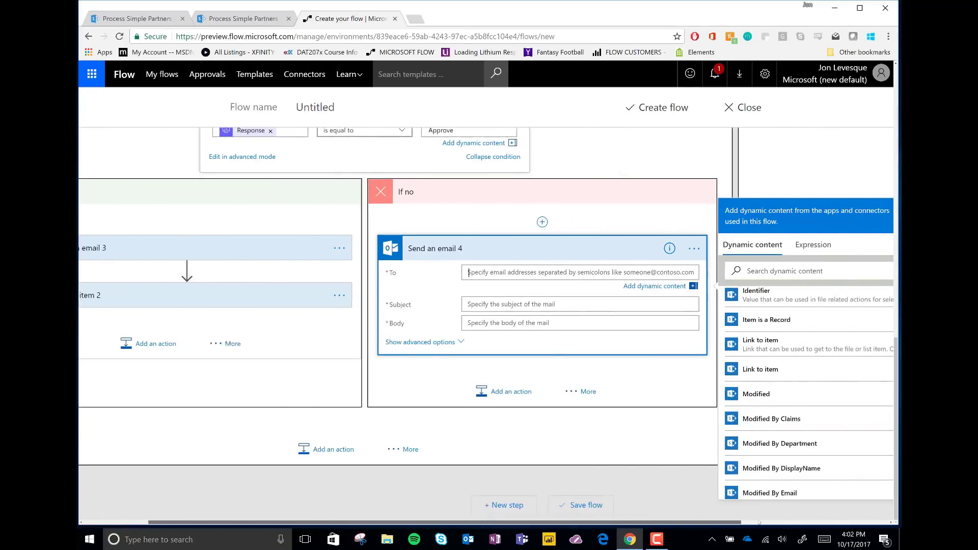
scroll(758, 423, up, 5)
scroll(758, 423, down, 3)
scroll(758, 423, up, 2)
scroll(759, 423, up, 2)
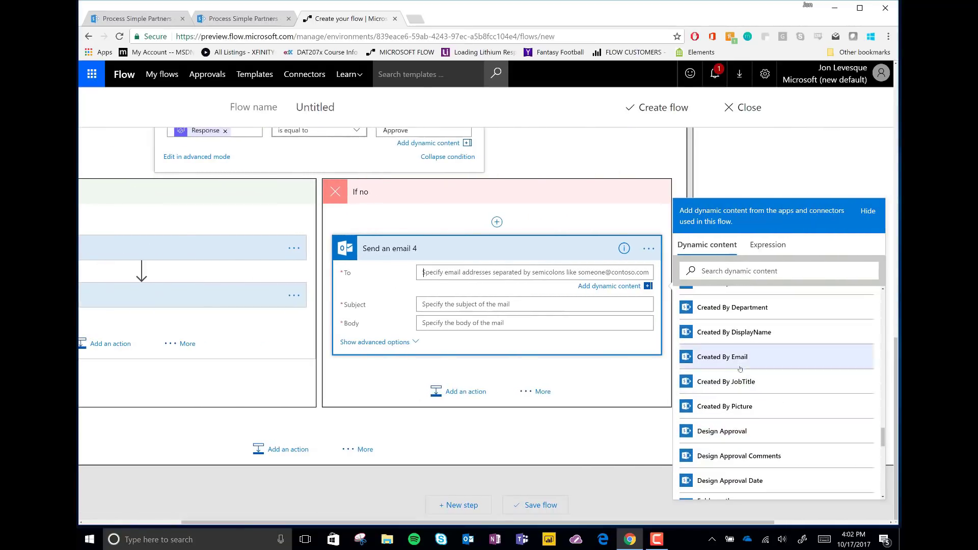
click(723, 353)
Write the subject 'Your Item Was Rejected by Design' and a body citing the approver's Comments.
click(529, 304)
text(Your Item Was Rejected by Design)
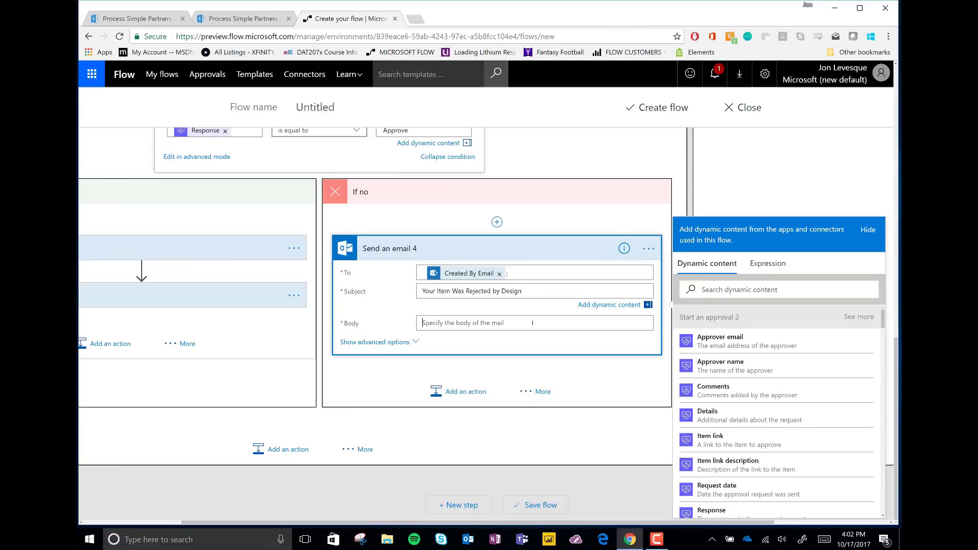
text(YOur)
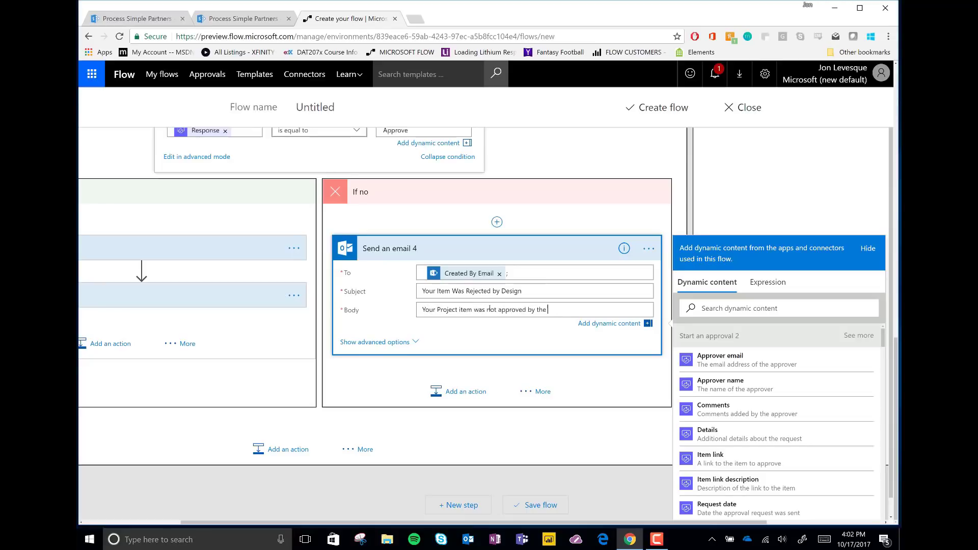
text(llowing comments to understand corrections needed)
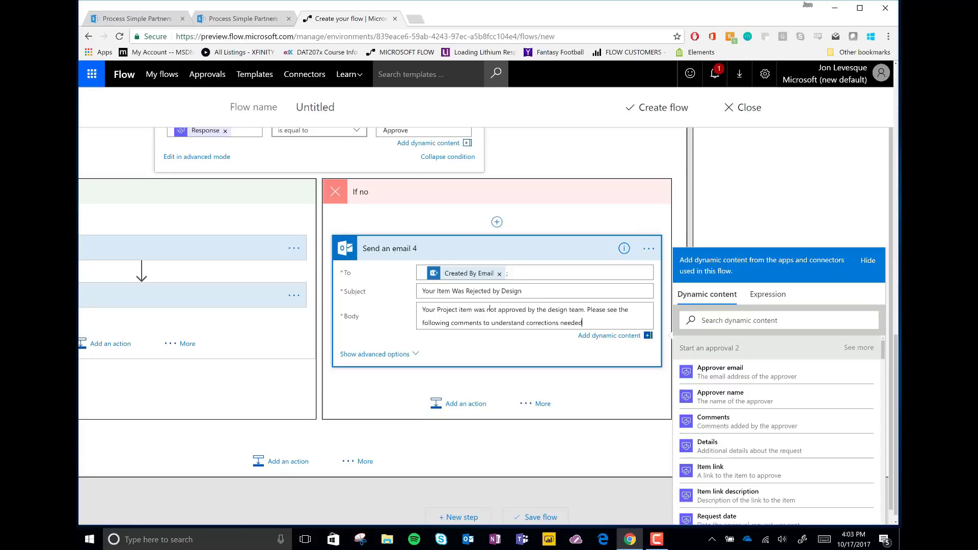
text(:)
click(713, 421)
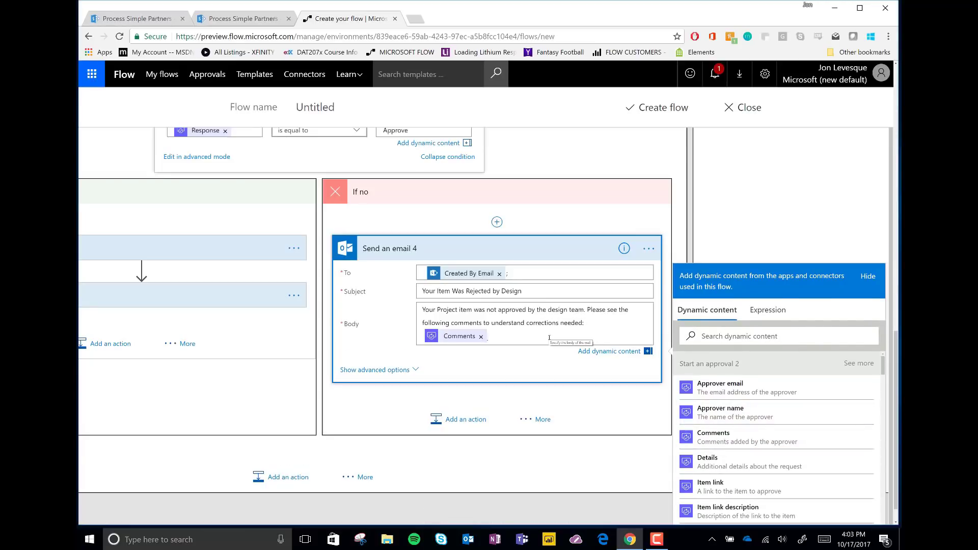
click(416, 248)
scroll(315, 330, up, 3)
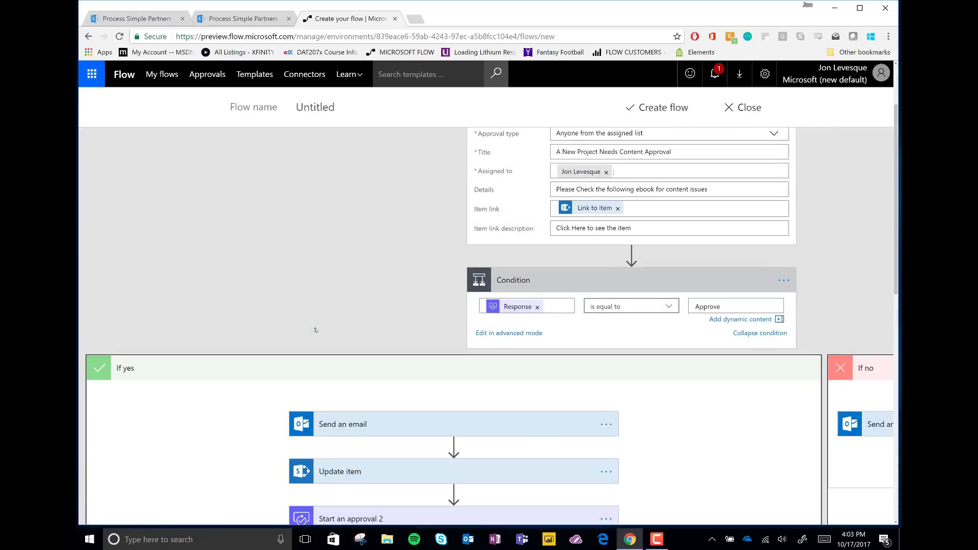
scroll(315, 330, down, 6)
Remove the mistakenly added Condition 3 and Outlook Create event (V1) steps from the If yes branch.
click(316, 391)
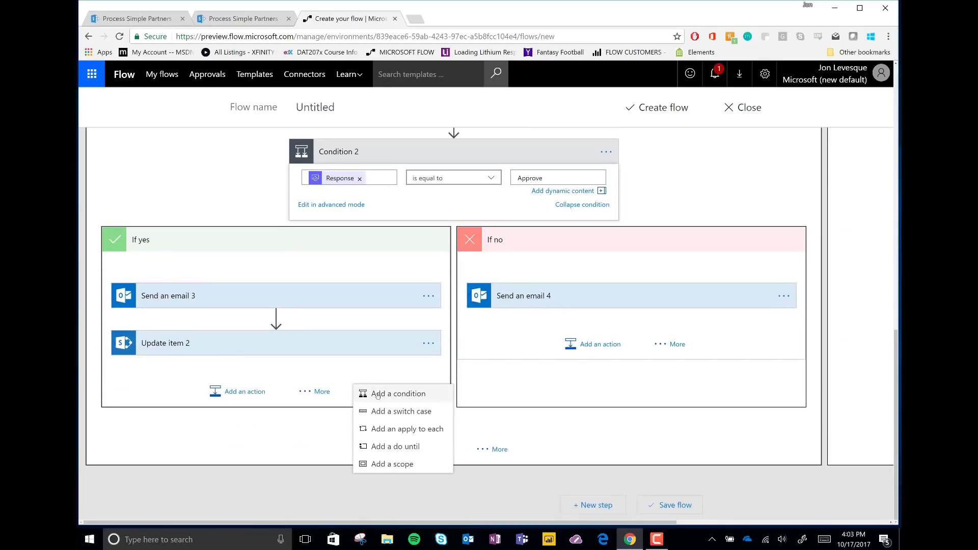
click(378, 394)
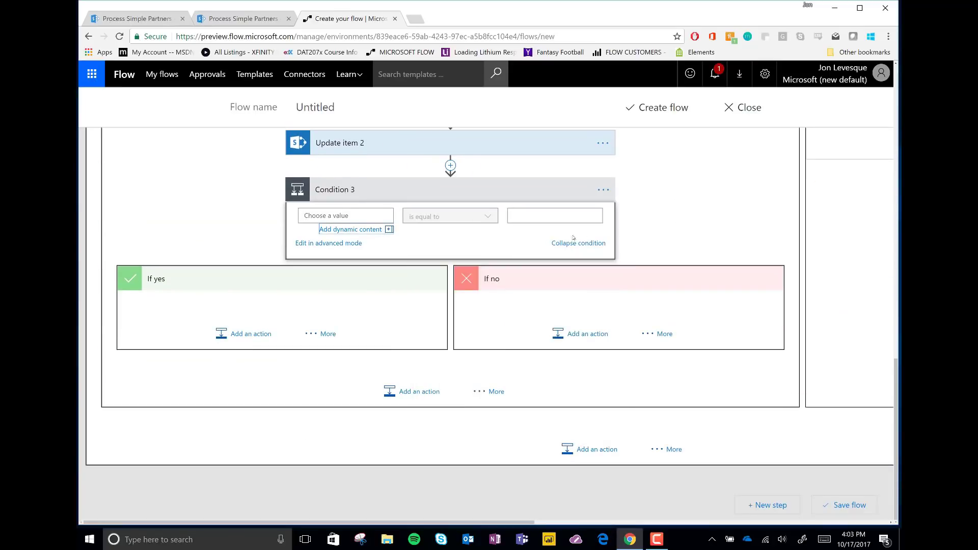
click(603, 190)
click(647, 257)
click(531, 89)
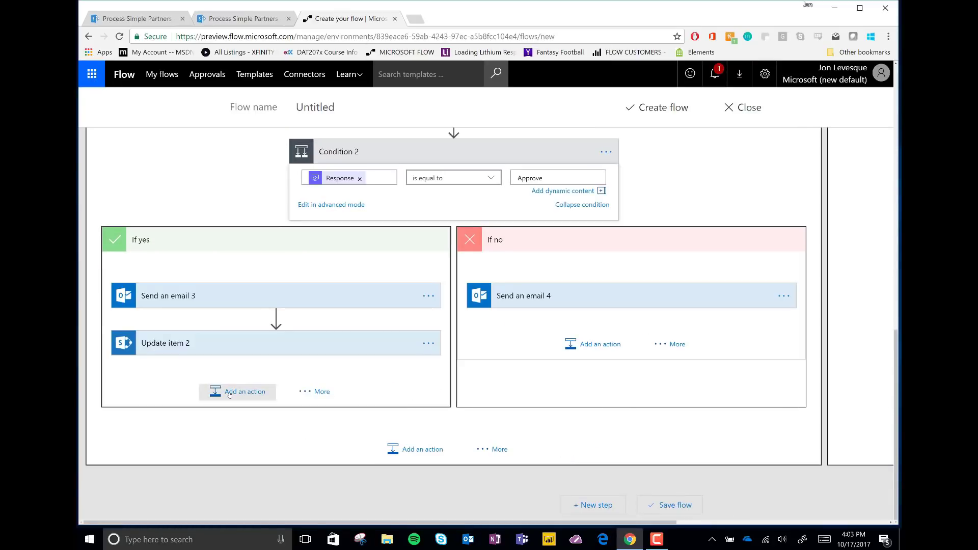
click(231, 392)
text(approvals)
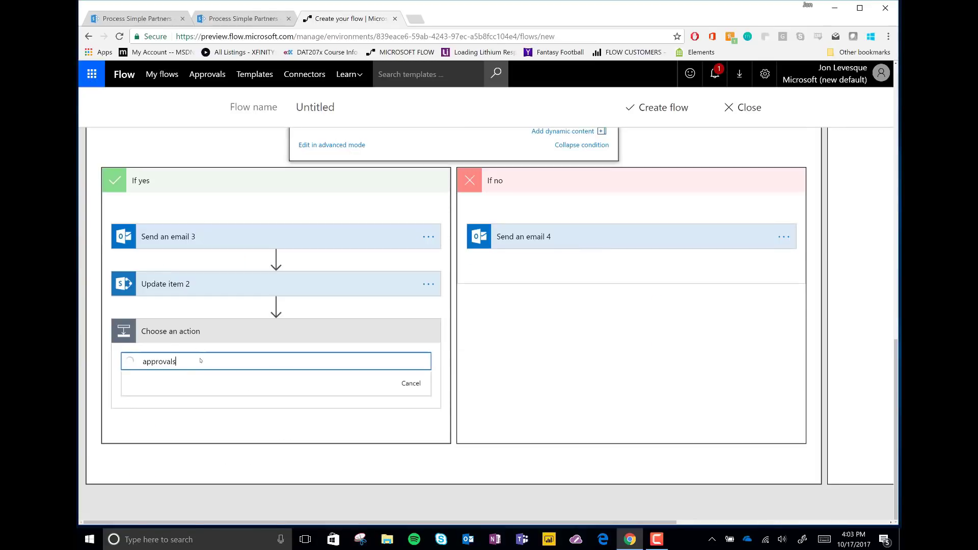
click(214, 364)
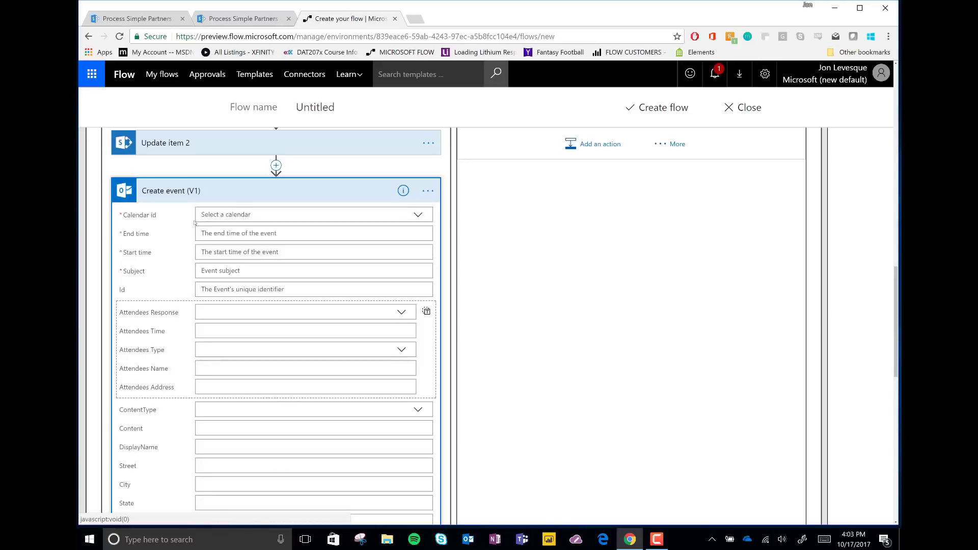
click(430, 192)
click(470, 256)
click(528, 93)
Add a Start an approval step, anyone from assigned list, titled for Final Approval, assigned to Requestor Alias.
click(235, 392)
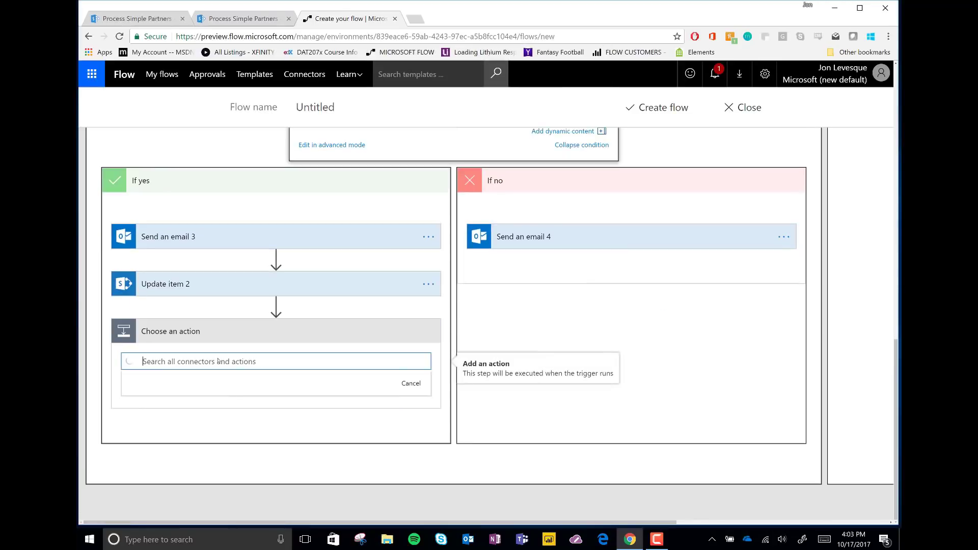
text(approval)
click(226, 369)
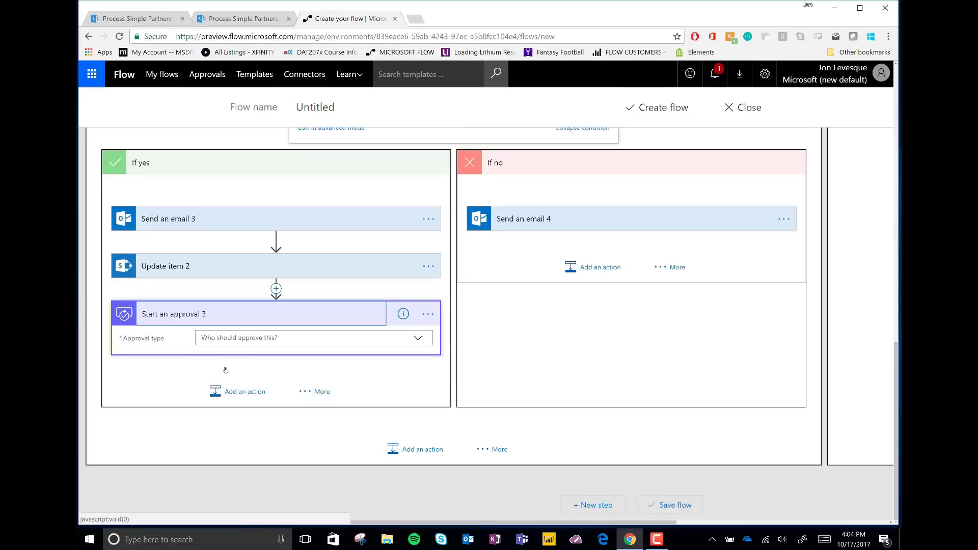
click(416, 341)
click(239, 352)
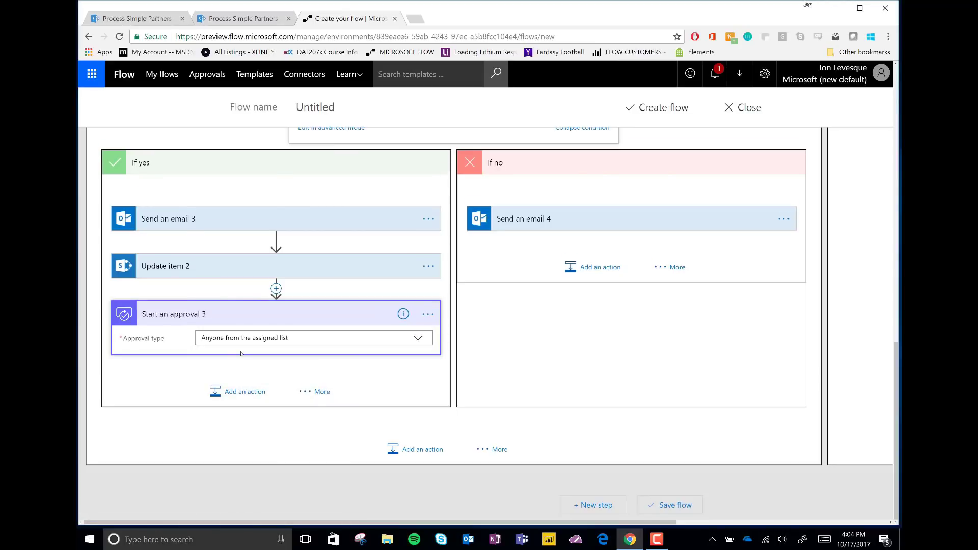
text(The Item has passed Content and Design Approva)
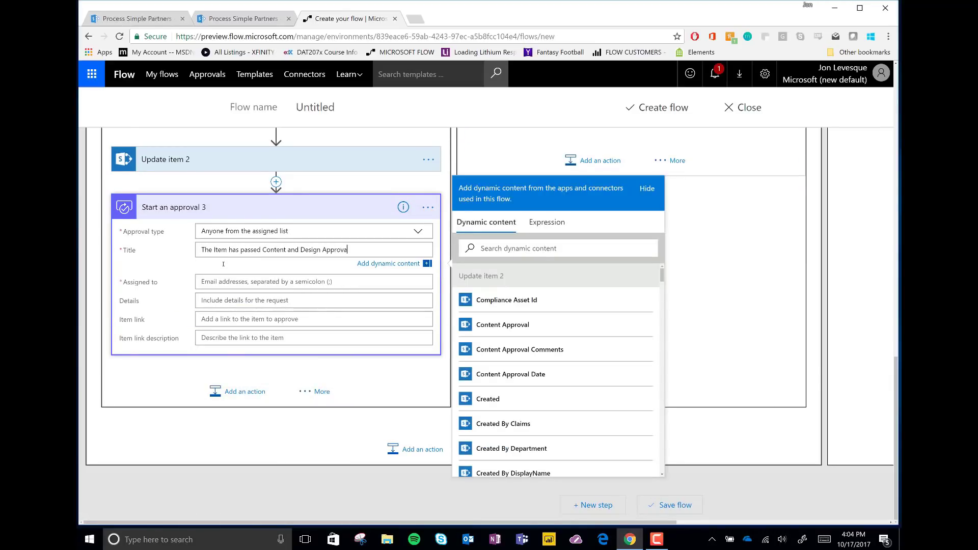
text(inal Approval)
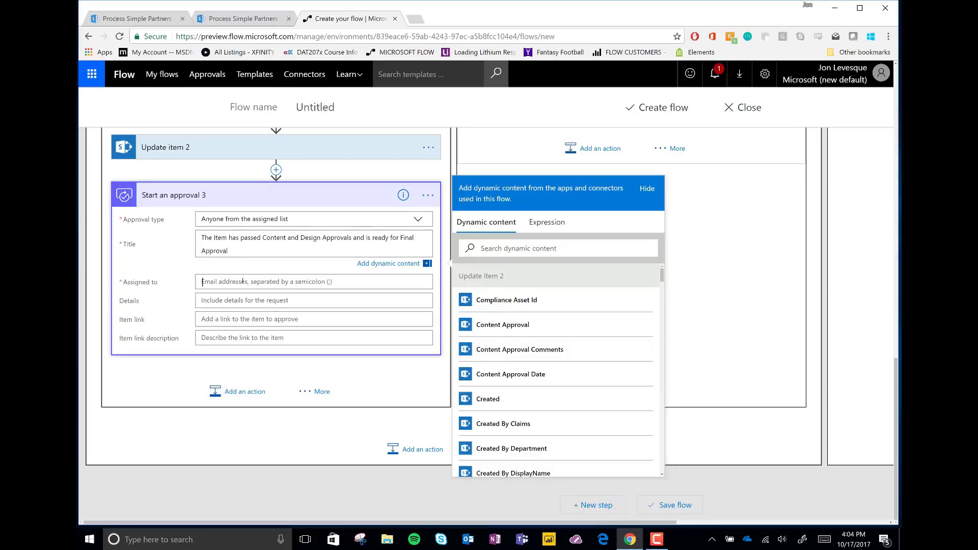
scroll(573, 376, down, 10)
click(499, 405)
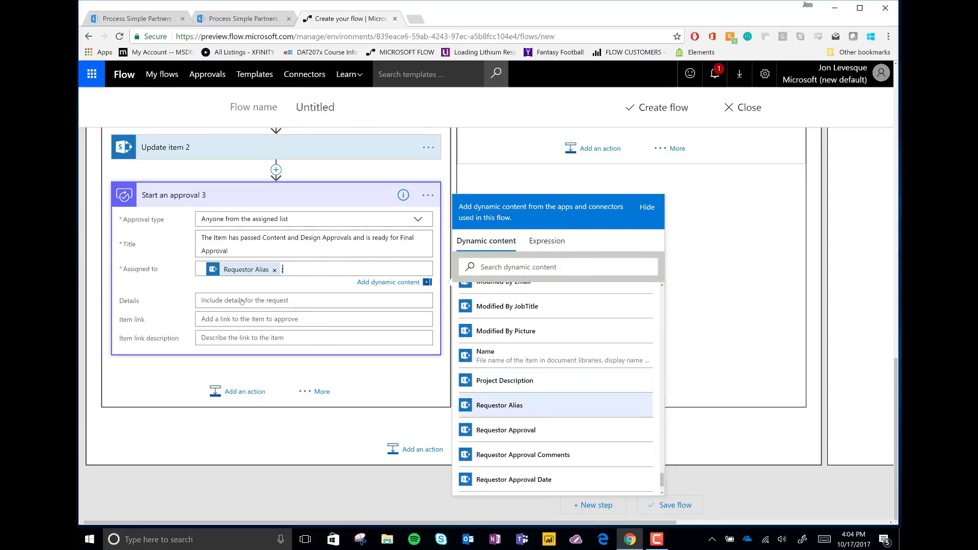
Fill the approval details, set Link to item as item link, and describe it as 'View the' plus Title.
click(242, 301)
text(H)
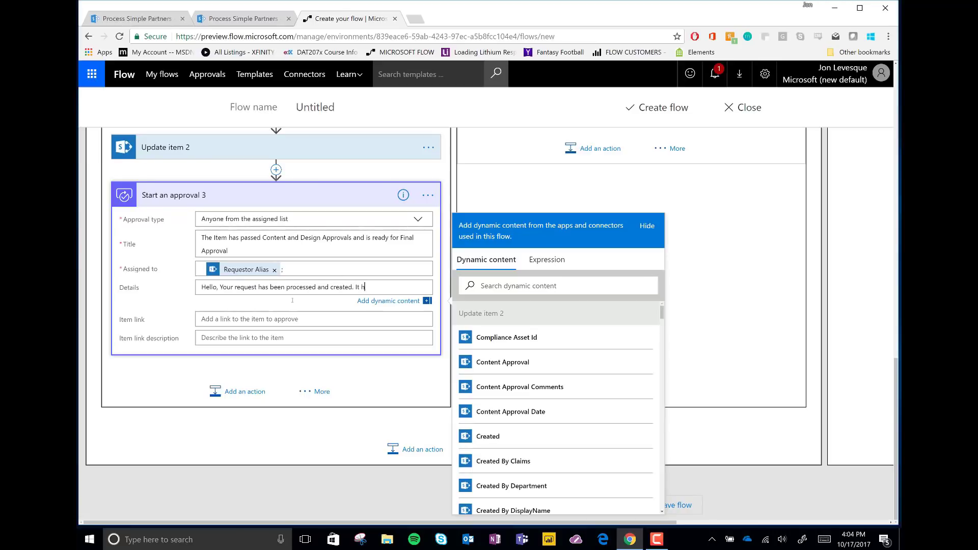
text(with Content and Design. Please follow the lin)
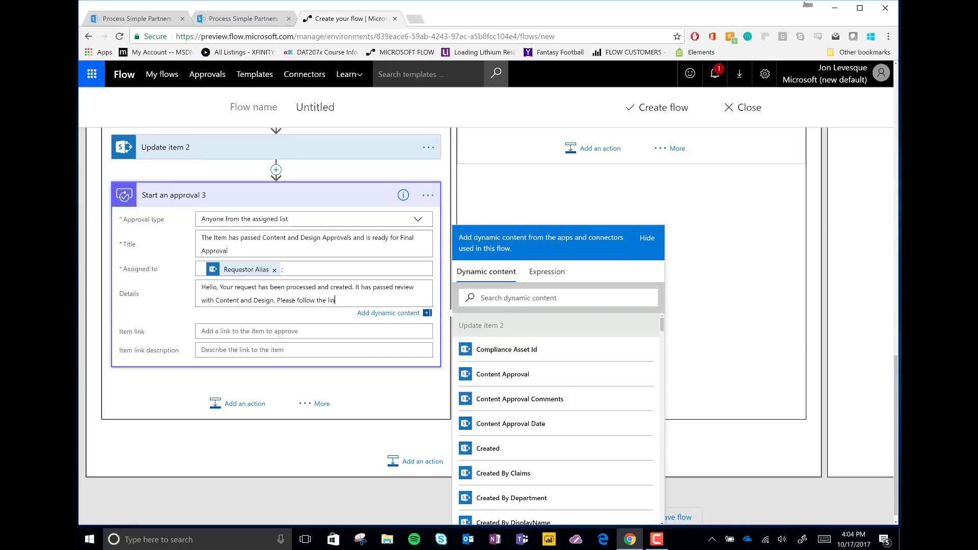
text(pproval.)
key(Tab)
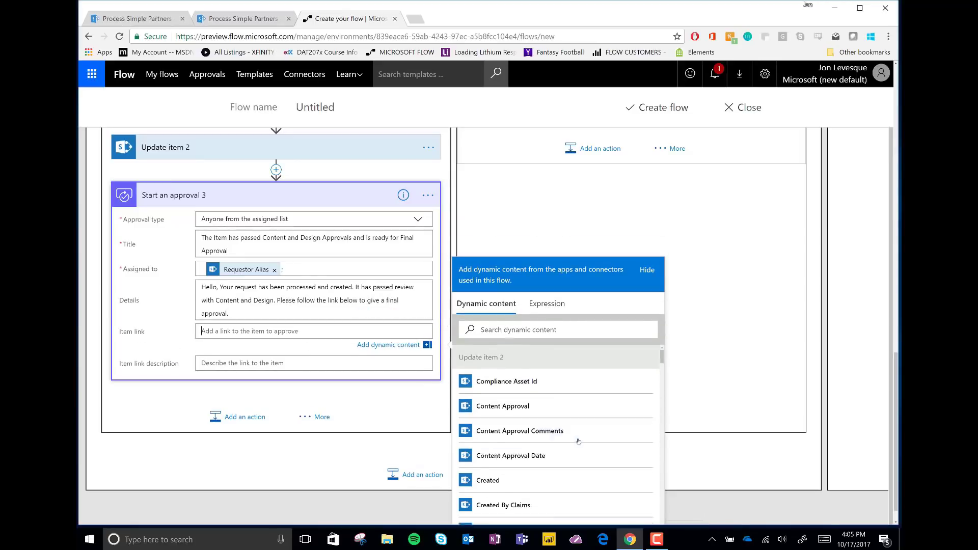
scroll(576, 443, down, 10)
scroll(576, 442, up, 5)
click(576, 484)
click(272, 347)
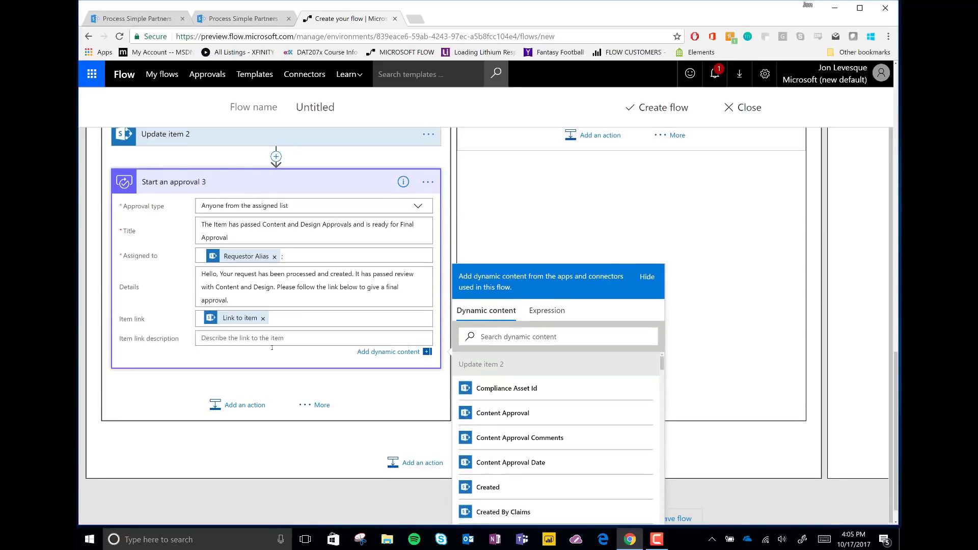
text(View the)
scroll(559, 448, up, 2)
scroll(559, 448, down, 10)
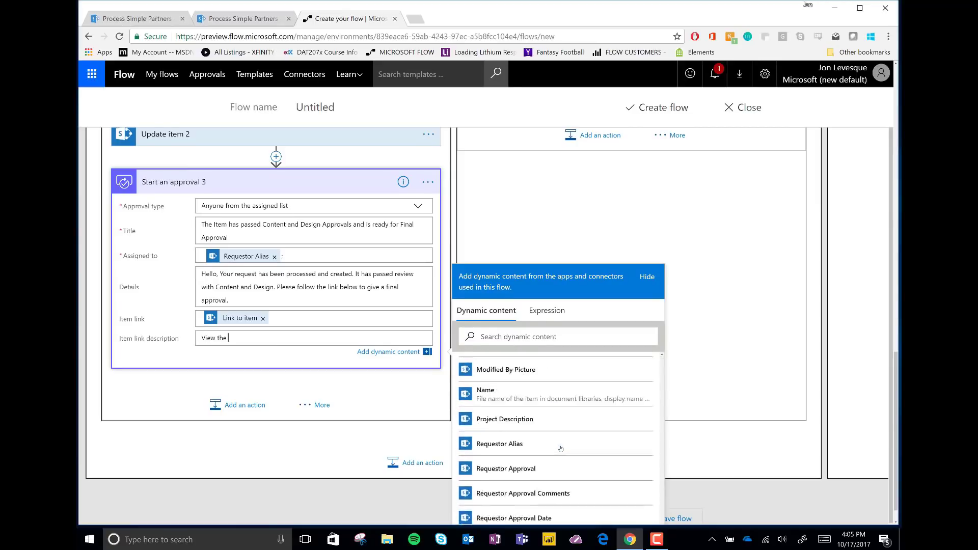
click(510, 488)
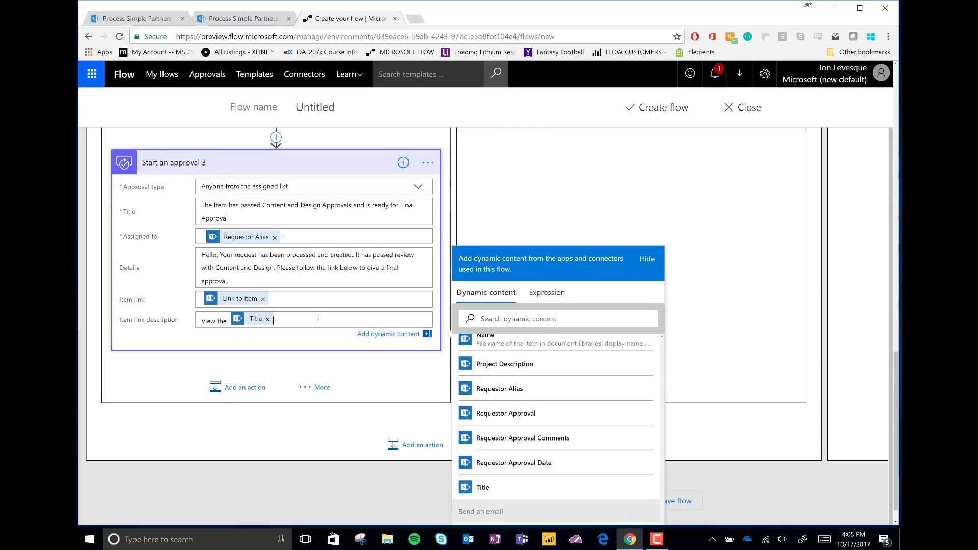
click(395, 334)
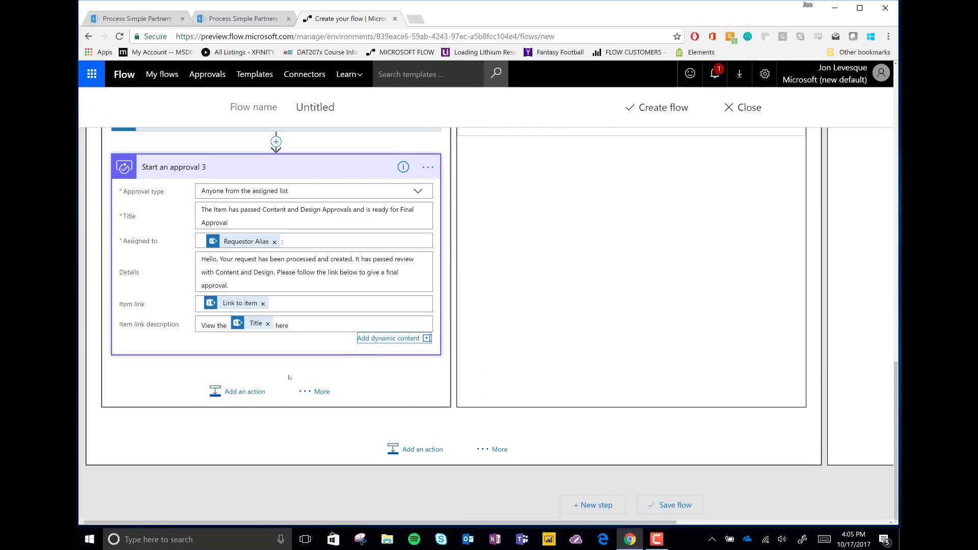
Add Condition 3 checking that the approval Response is equal to Approve.
click(321, 393)
click(380, 401)
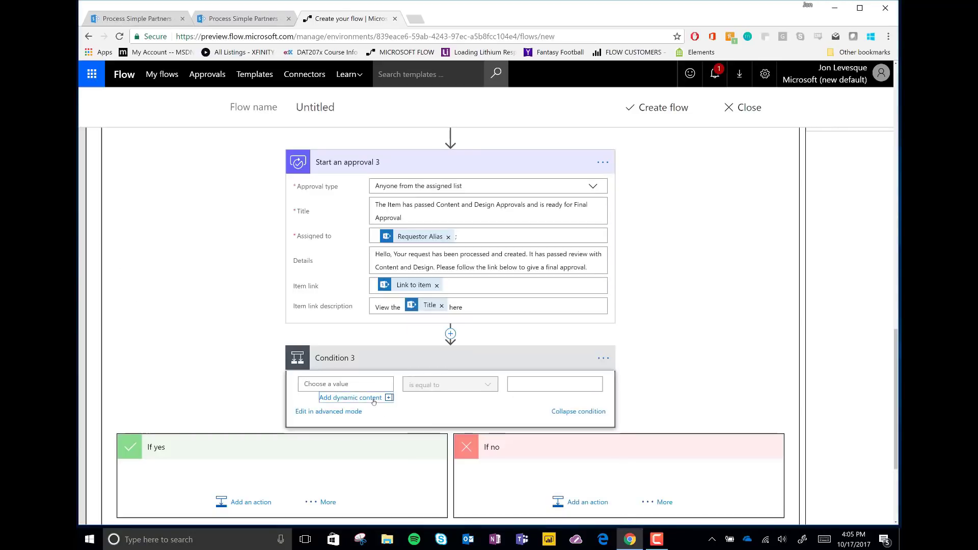
scroll(478, 414, down, 2)
click(478, 377)
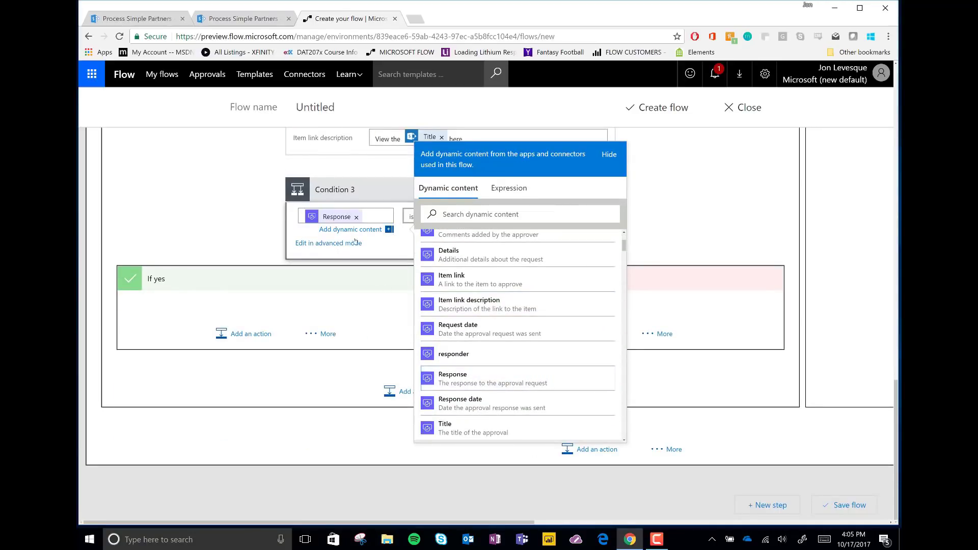
click(573, 217)
text(Approve)
Under If yes, email Created By Email 'Your Item received Final Approval!' with a congratulations body.
click(248, 334)
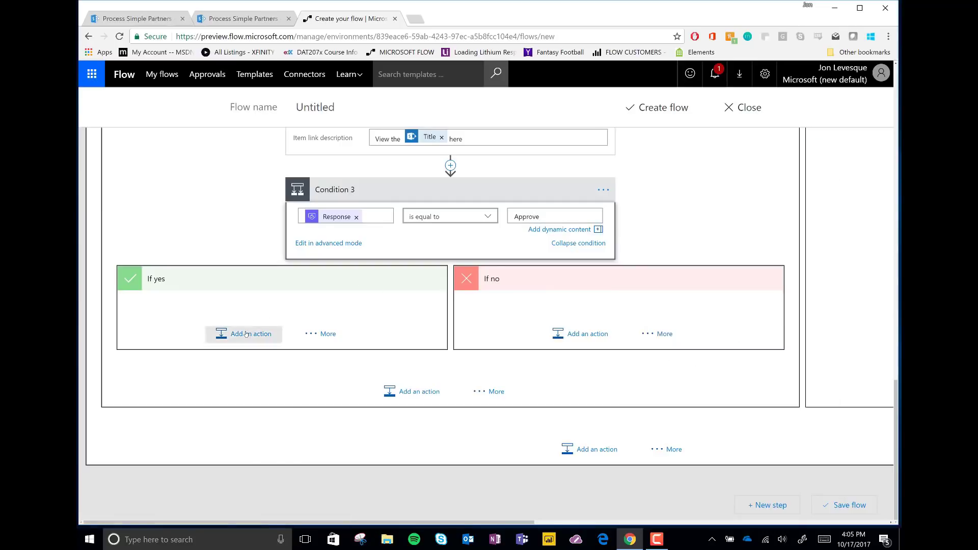
text(Send an)
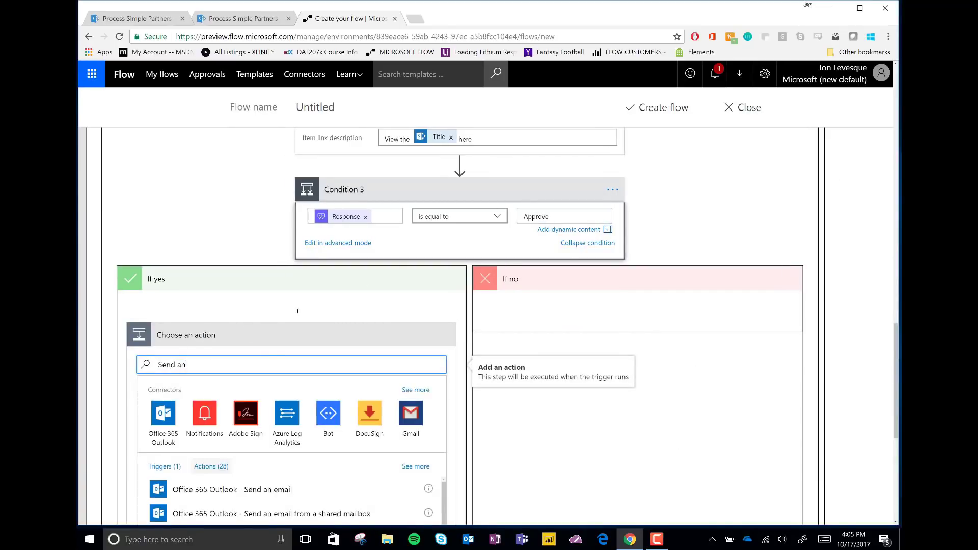
scroll(266, 359, down, 5)
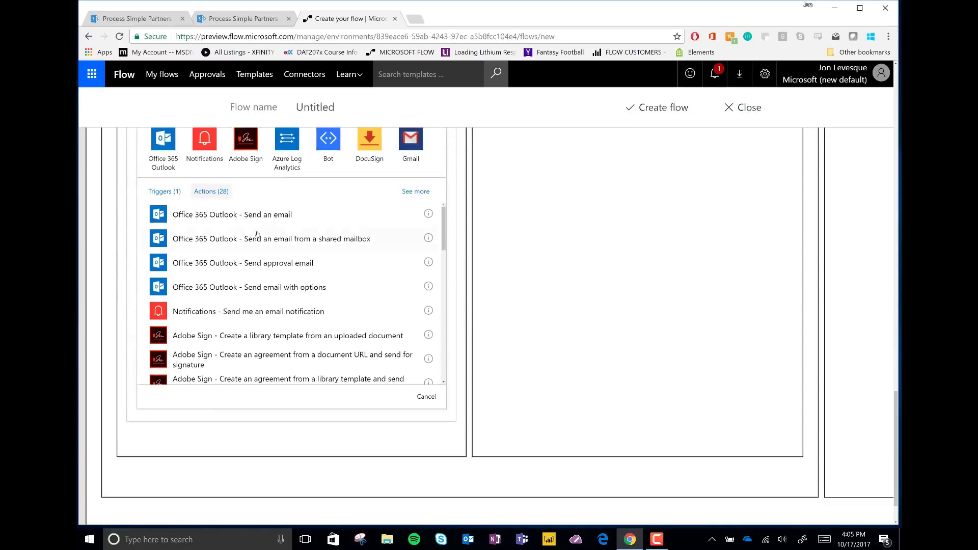
click(252, 214)
click(250, 352)
scroll(598, 409, down, 10)
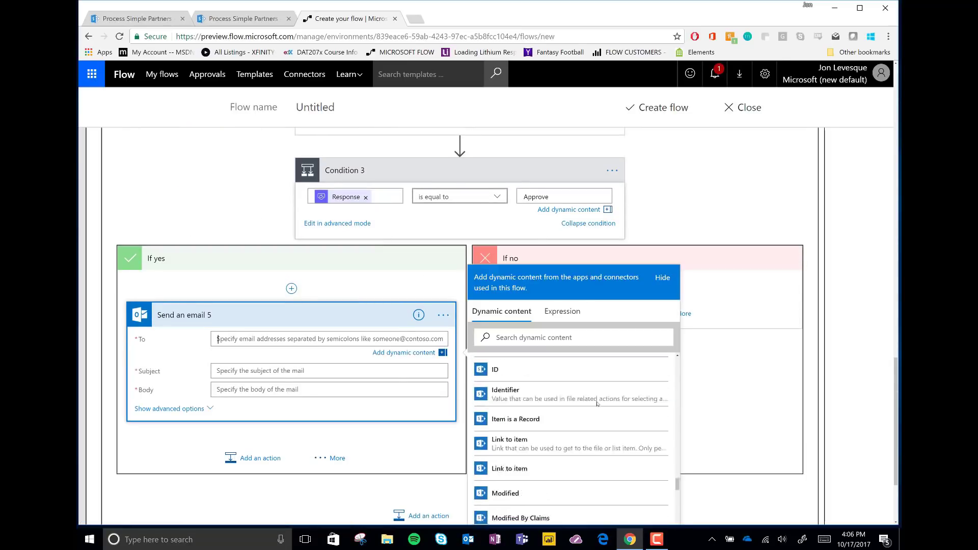
scroll(597, 410, up, 5)
scroll(598, 410, up, 3)
click(598, 413)
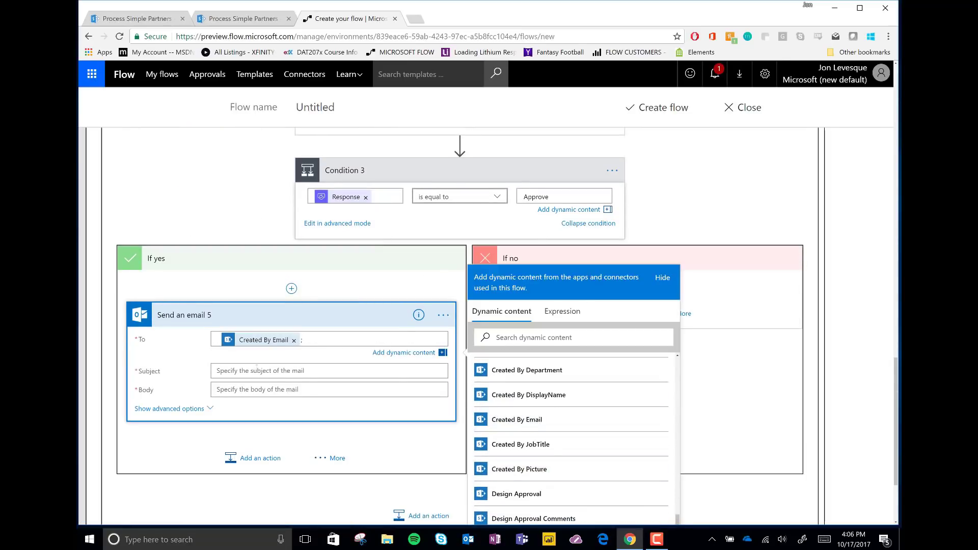
click(264, 371)
text(Your Item received Final Approval!)
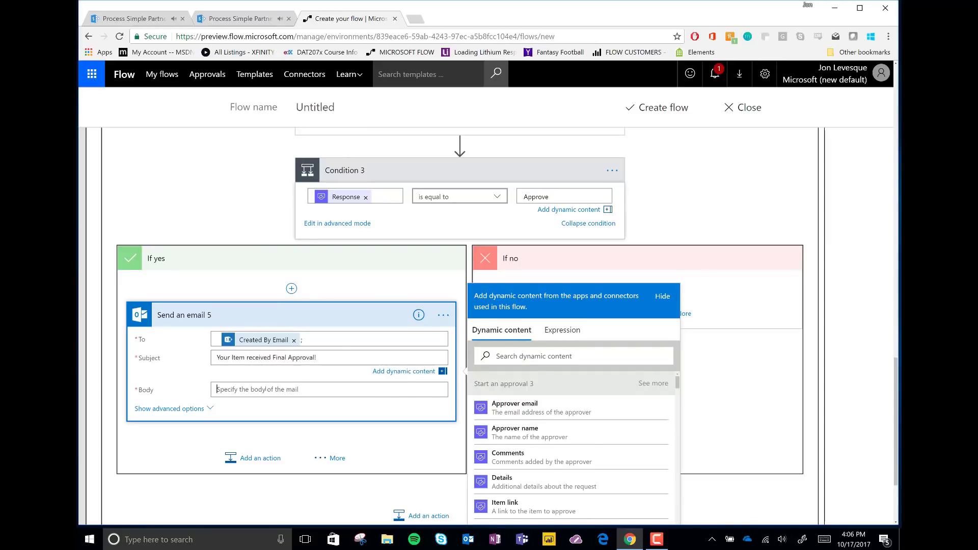
click(266, 389)
text(Congrats! you can breathe easy! The Requestor approved!)
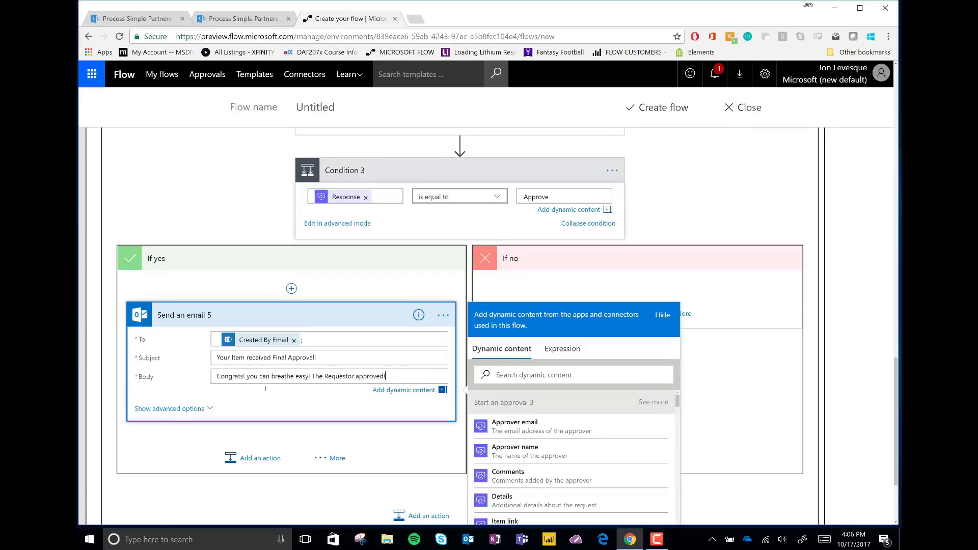
click(276, 315)
click(261, 362)
Add an Update item step for the Process Simple Partners site and Internal Review Process list.
text(update)
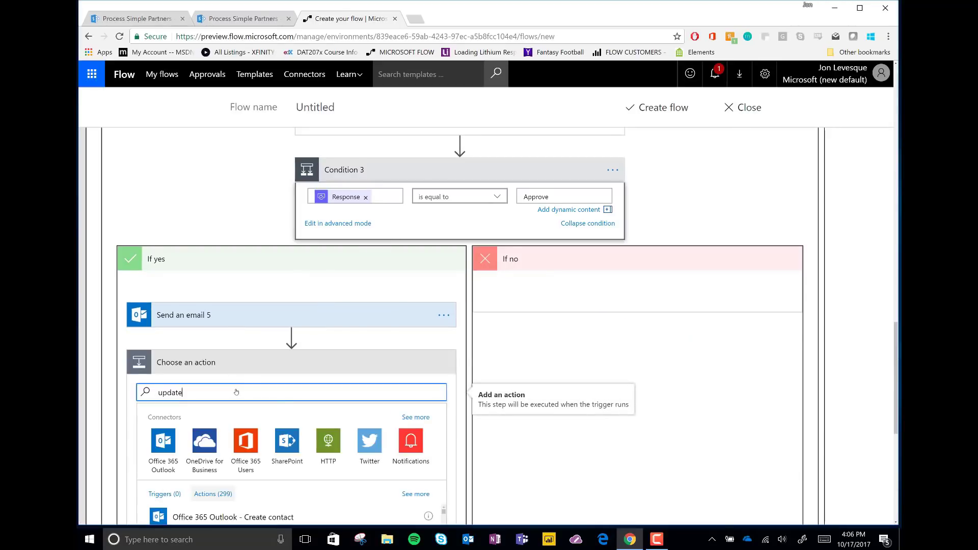
scroll(277, 407, down, 2)
scroll(283, 478, down, 1)
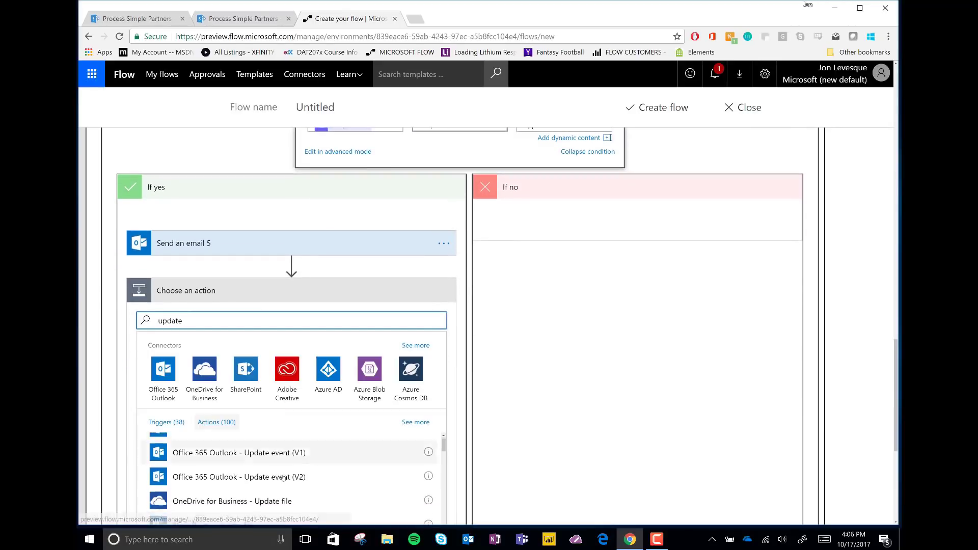
scroll(284, 478, down, 2)
scroll(428, 303, down, 3)
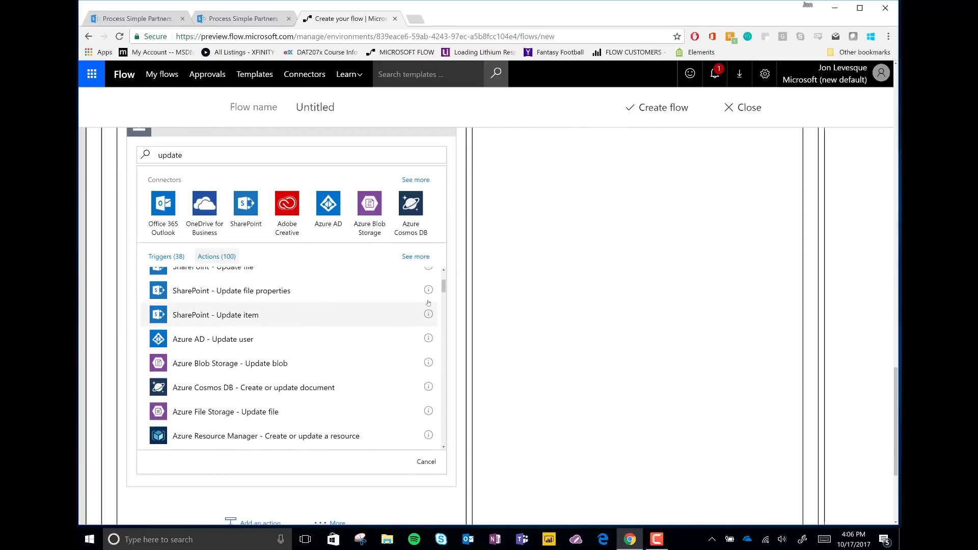
click(270, 314)
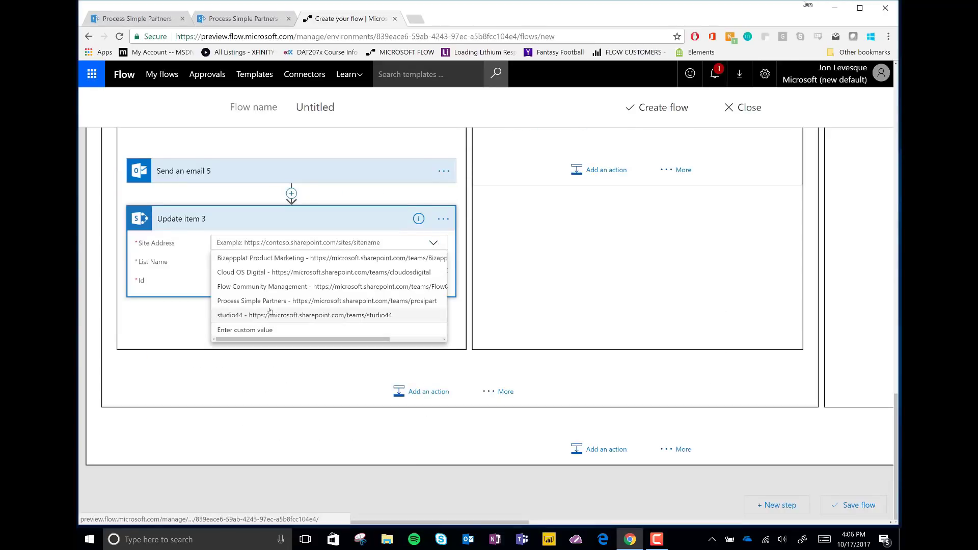
click(270, 302)
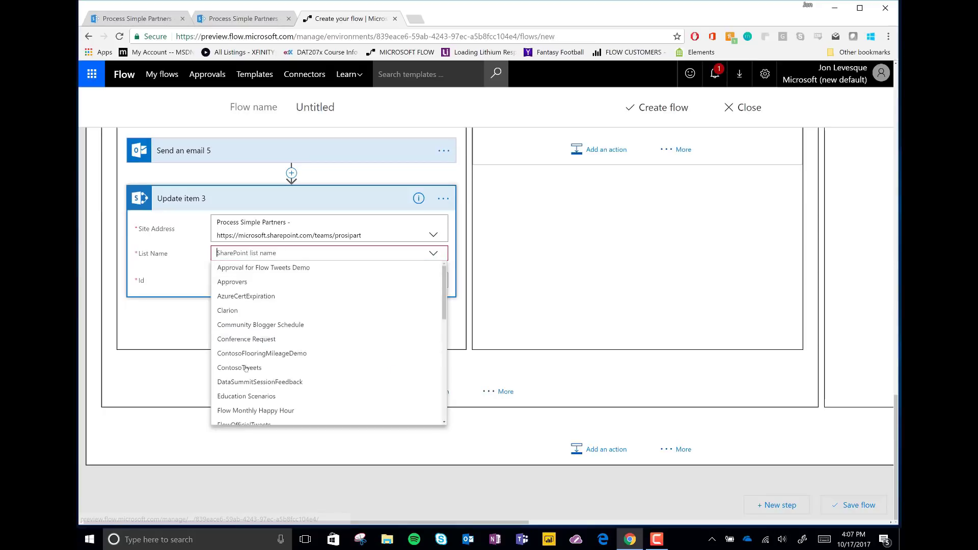
scroll(246, 368, down, 3)
click(275, 387)
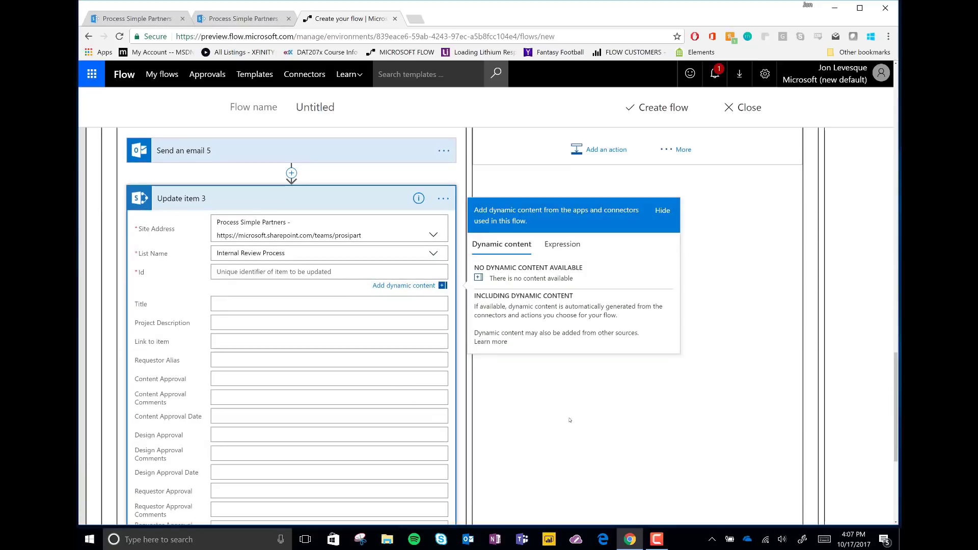
Map ID, Response, Comments and Response date into the Requestor Approval fields.
click(500, 465)
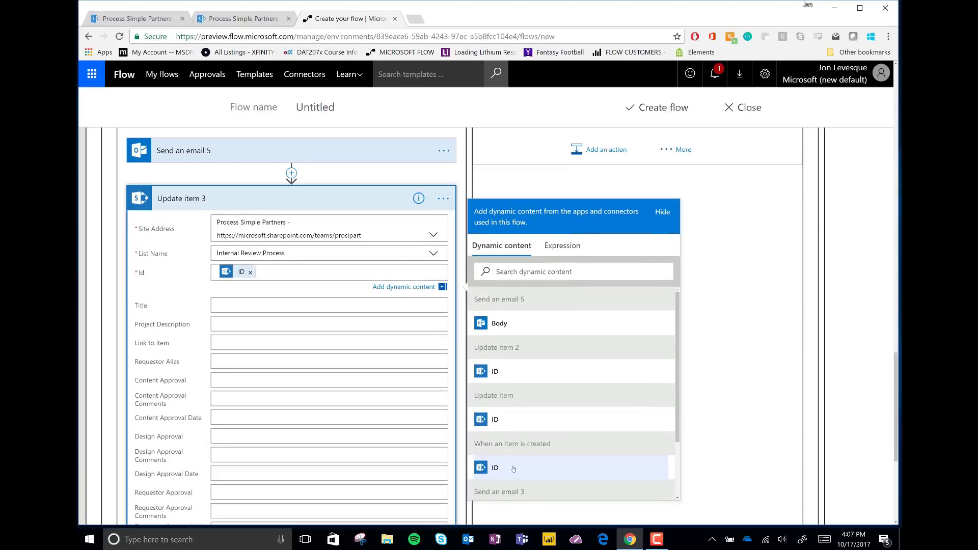
scroll(247, 357, down, 5)
click(247, 243)
scroll(560, 377, down, 3)
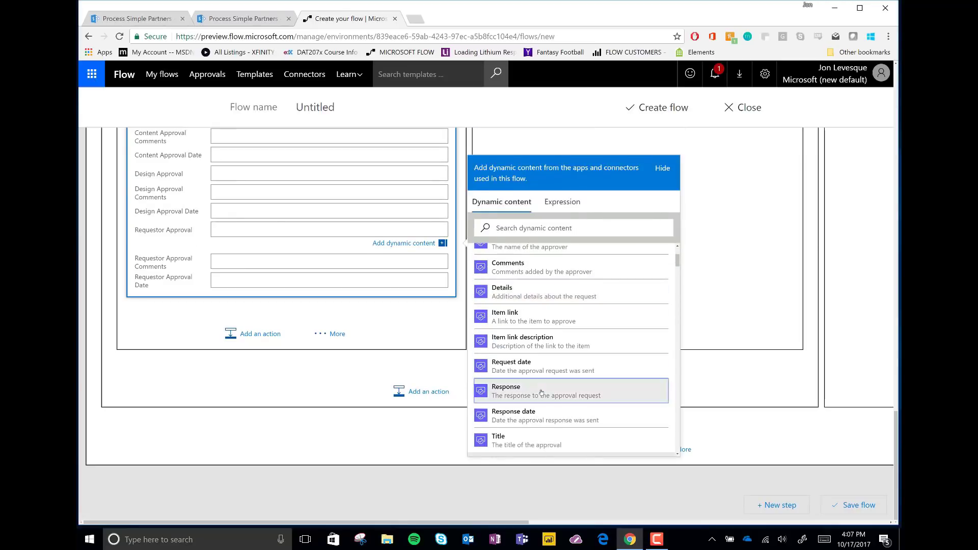
click(540, 389)
click(540, 397)
click(326, 279)
scroll(560, 403, down, 3)
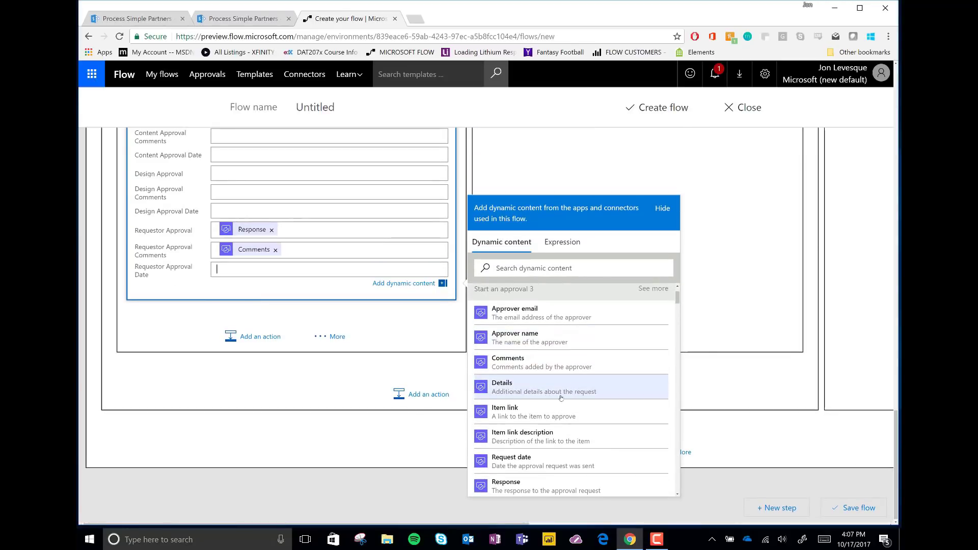
click(548, 456)
scroll(547, 357, up, 3)
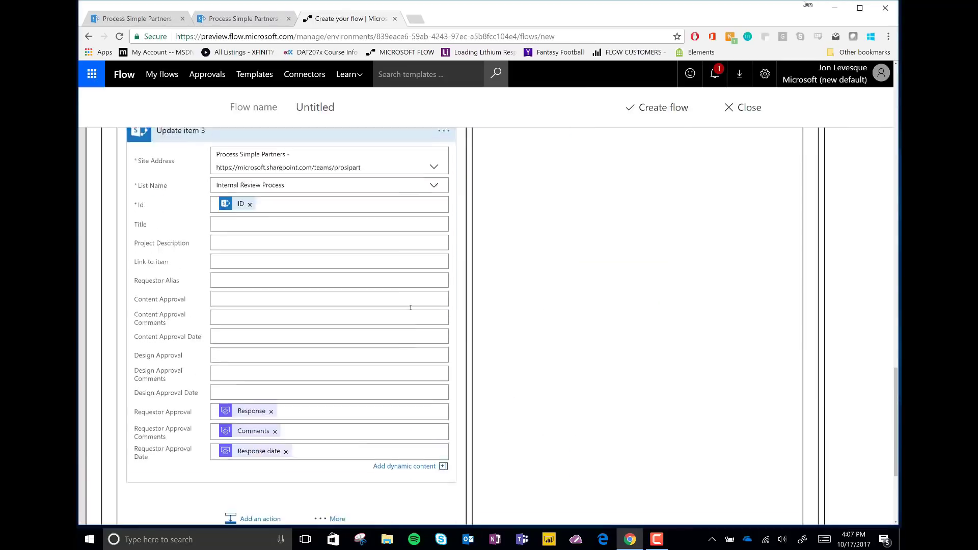
click(265, 131)
scroll(306, 306, up, 3)
scroll(429, 397, down, 2)
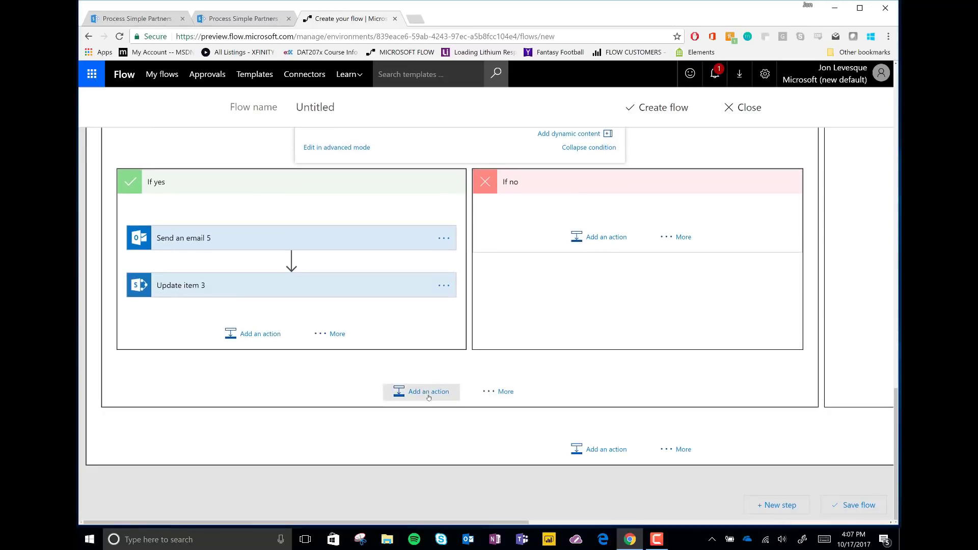
Add a Send an email step after Condition 3 to Requestor Alias with a 'Congrats' subject.
click(429, 392)
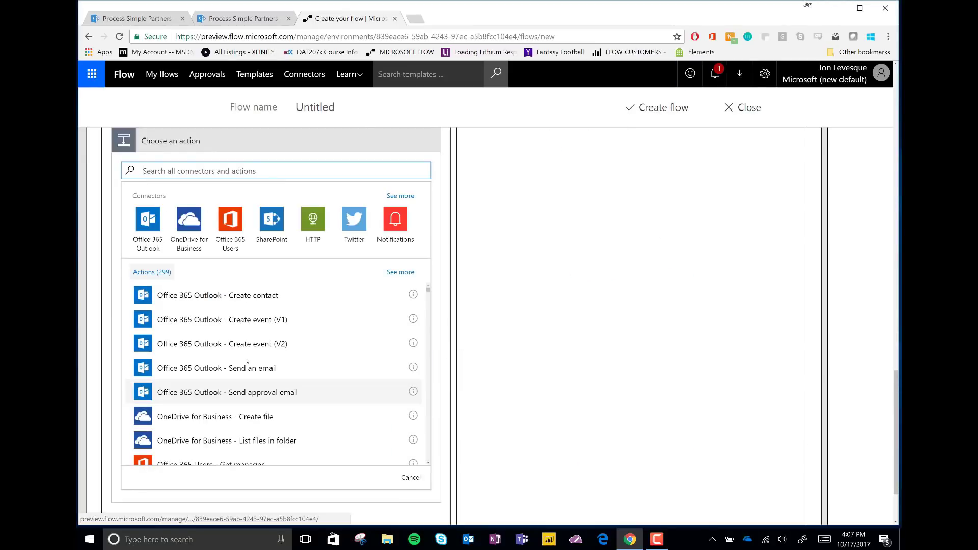
click(250, 367)
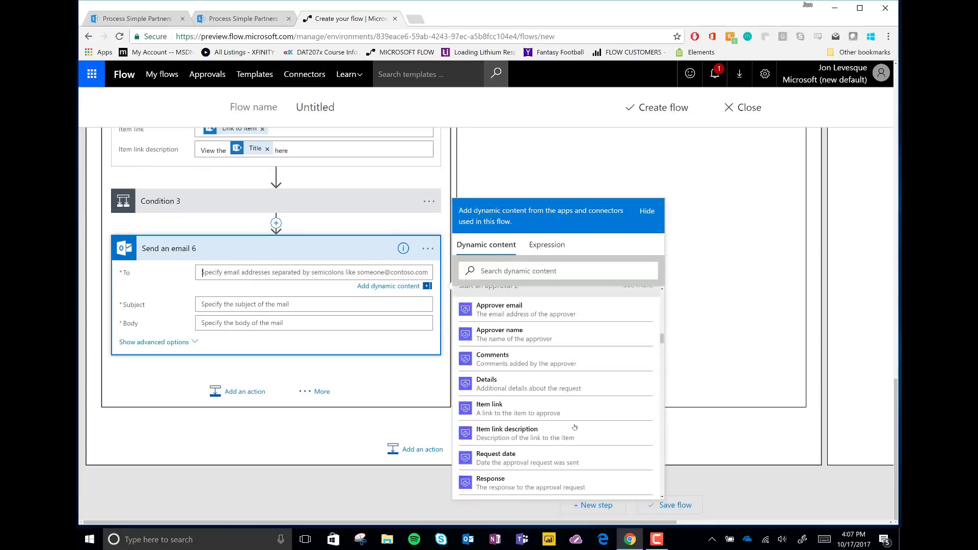
scroll(576, 425, down, 10)
scroll(536, 403, up, 3)
click(510, 402)
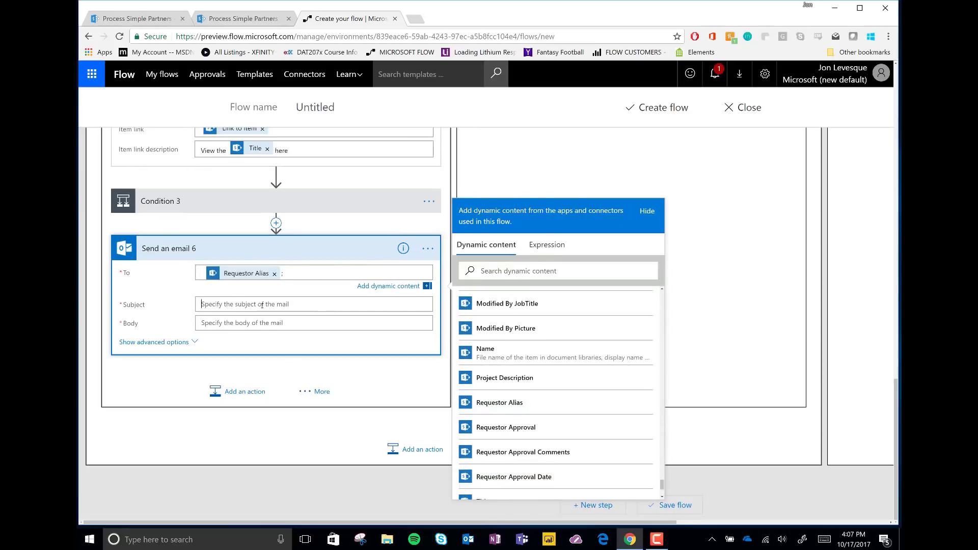
click(262, 304)
text(Congrats Your Project is complete!)
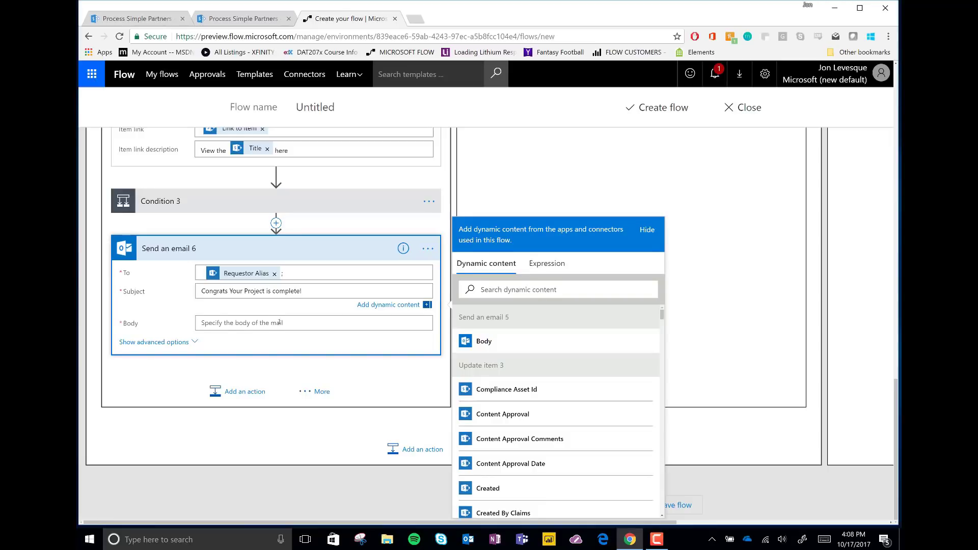
Write the completion body including the project Title, Project Description and Link to item.
click(280, 322)
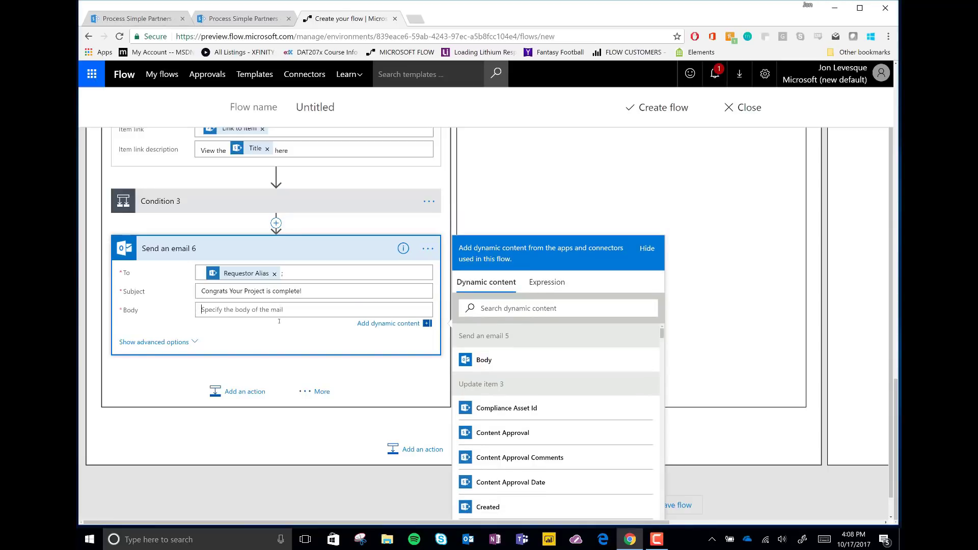
text(Congrats, The Project you requested:)
scroll(535, 387, down, 15)
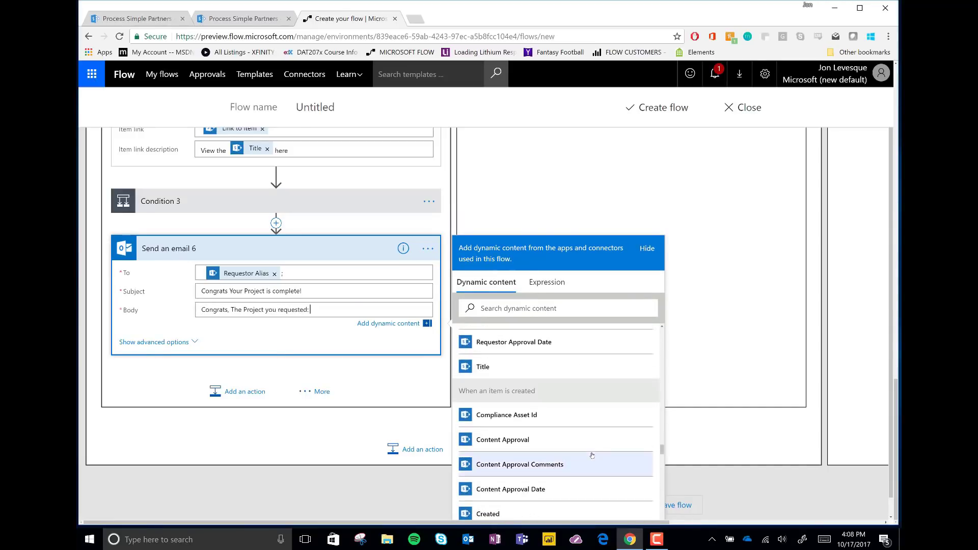
click(533, 368)
text(-)
scroll(534, 386, up, 6)
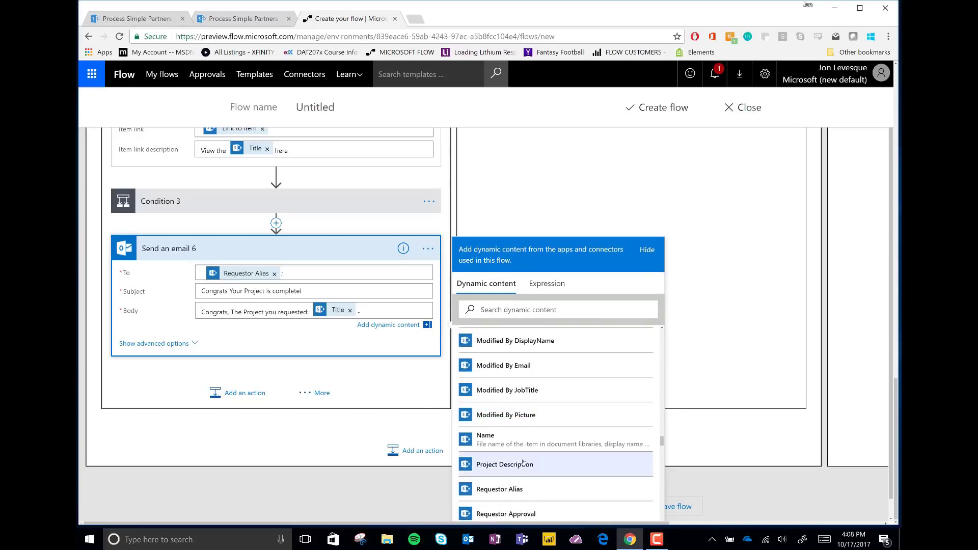
click(505, 464)
text(- Has reached completion!)
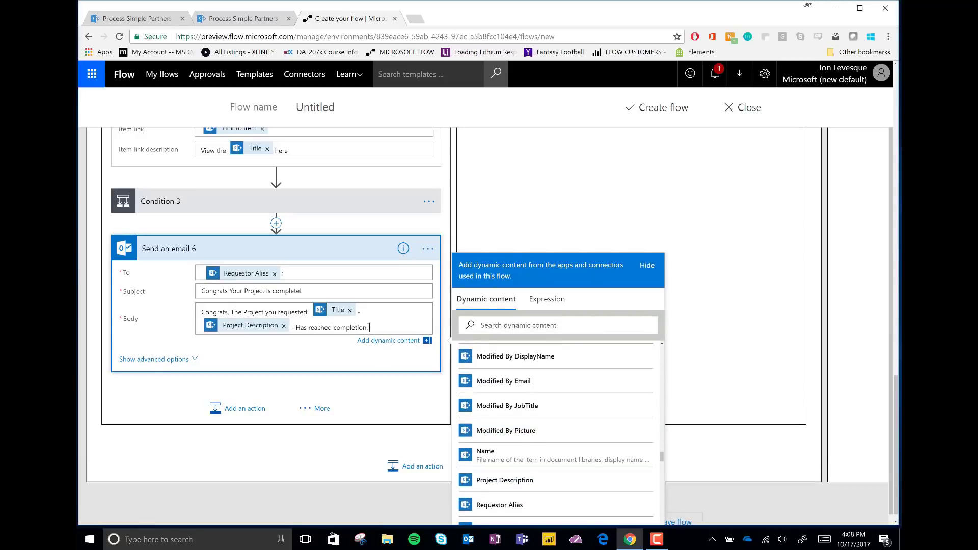
text(You can view the finished pr)
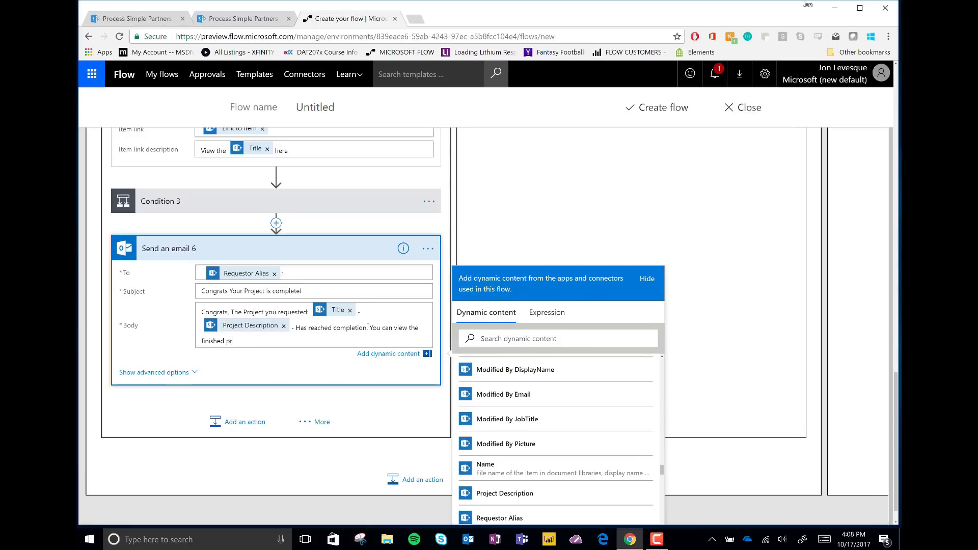
text(oject here -)
scroll(556, 433, up, 5)
scroll(555, 433, down, 3)
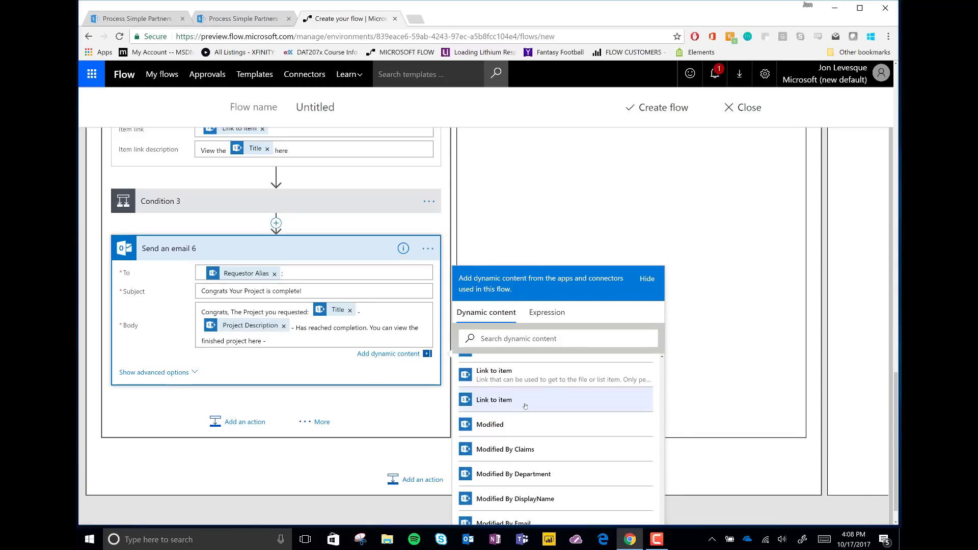
click(494, 403)
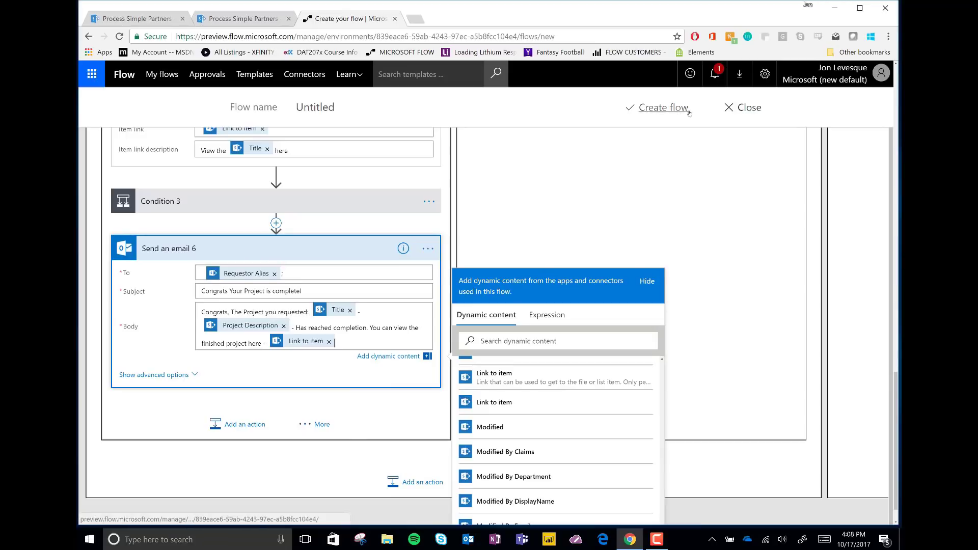
Create the flow, scroll through it to review, then go back to the Internal Review Process list.
click(663, 107)
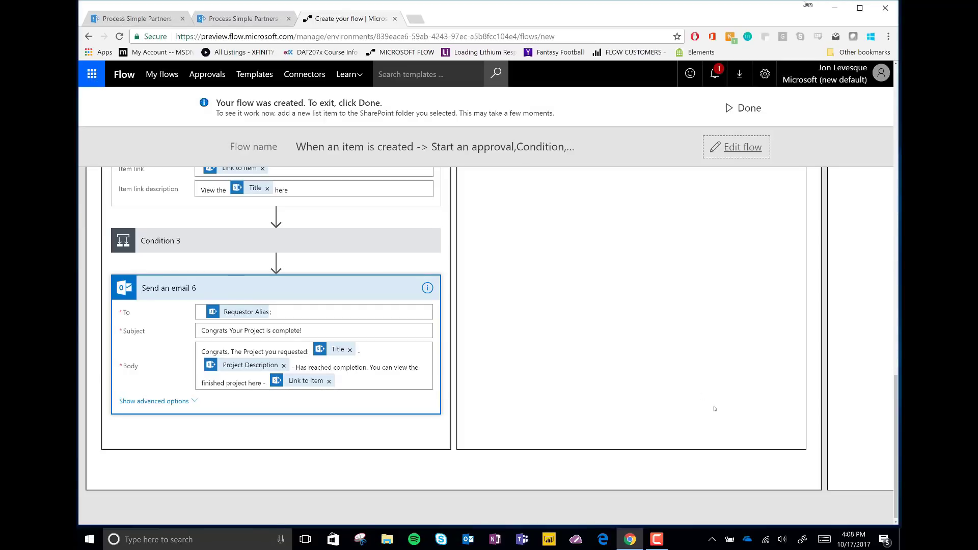
scroll(674, 358, up, 15)
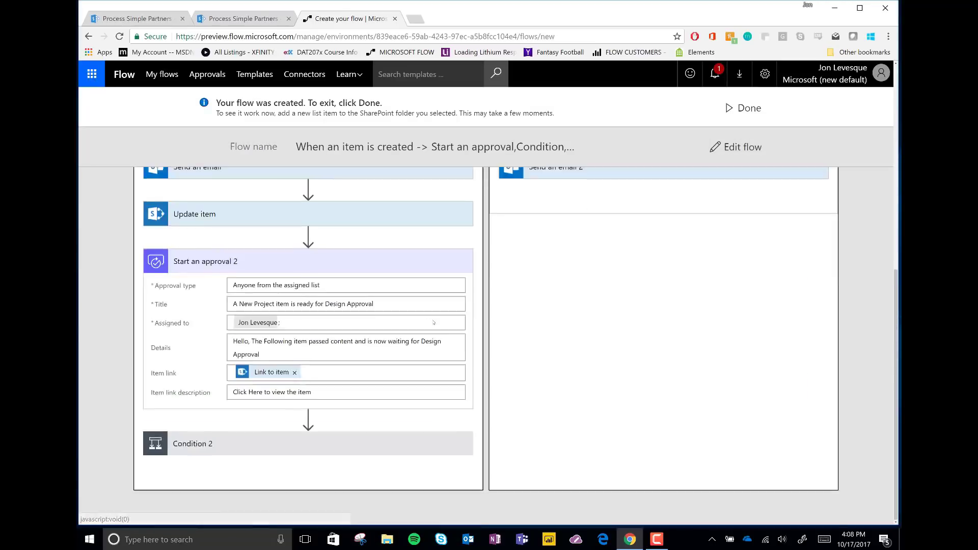
scroll(422, 234, up, 5)
scroll(442, 306, down, 10)
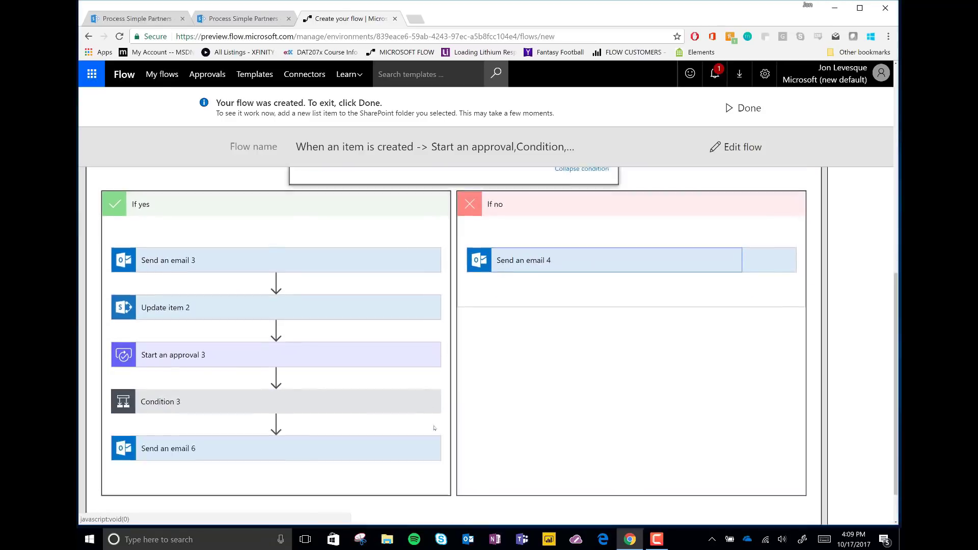
scroll(441, 350, down, 3)
scroll(384, 182, up, 15)
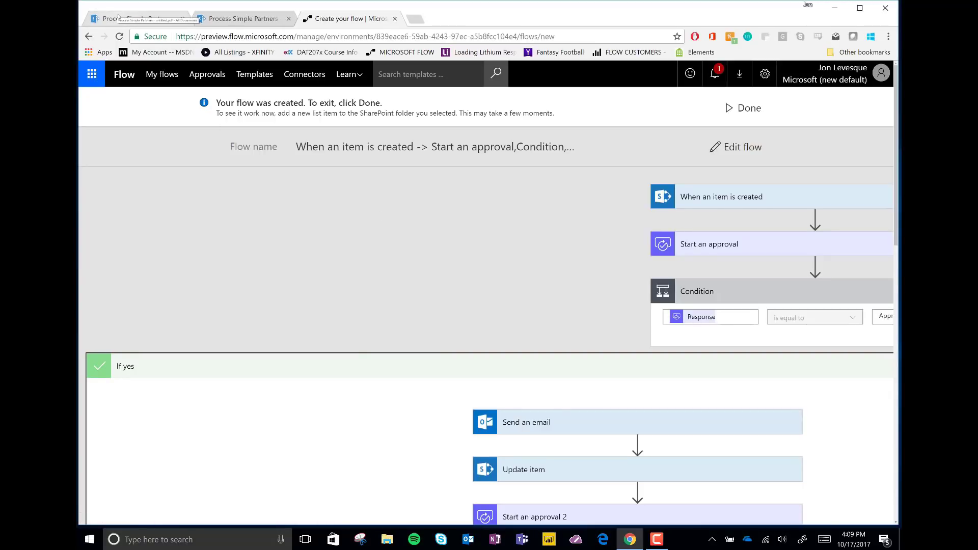
click(136, 20)
Start a new Internal Review Process item titled EBOOK with its ebook project description.
click(239, 18)
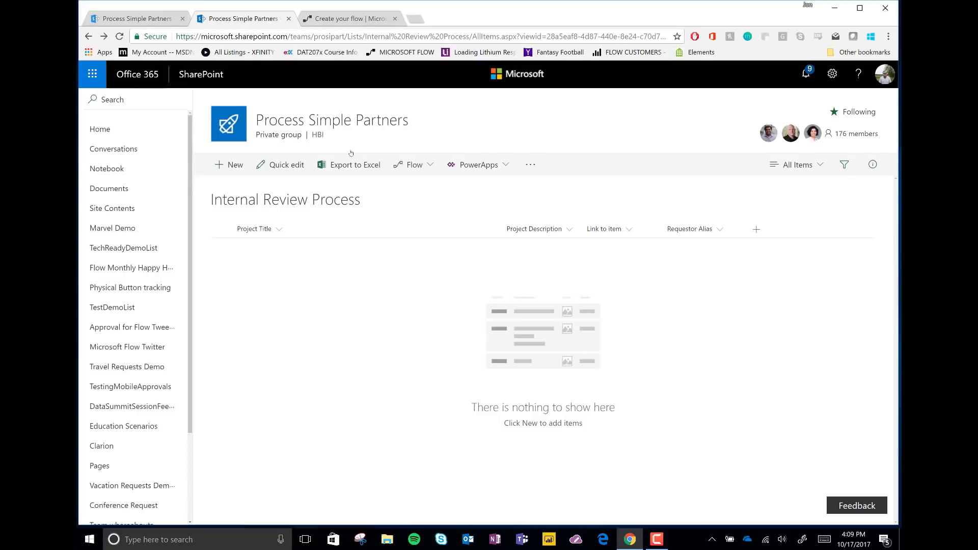
click(229, 165)
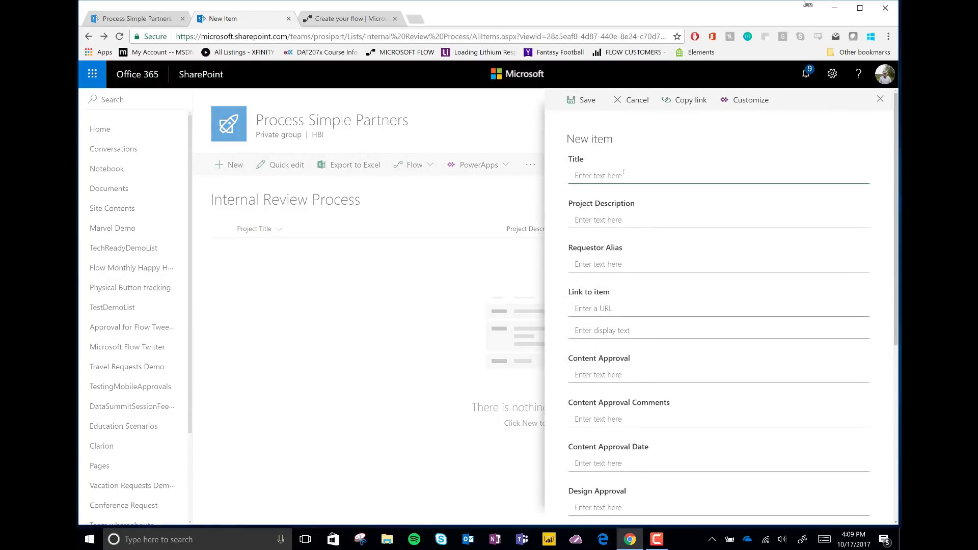
text(EBOOK)
key(Tab)
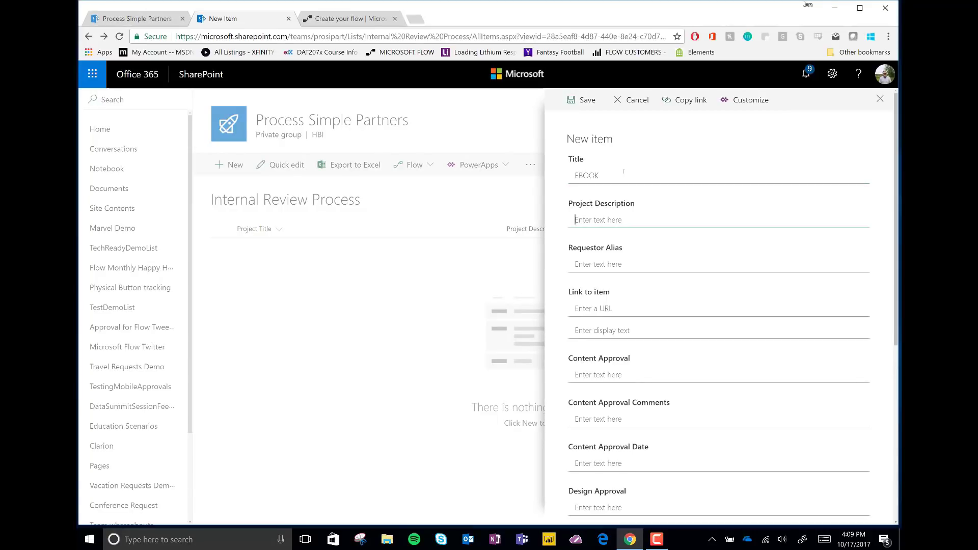
text(An ebook about Flow PowerApps and SharePoint)
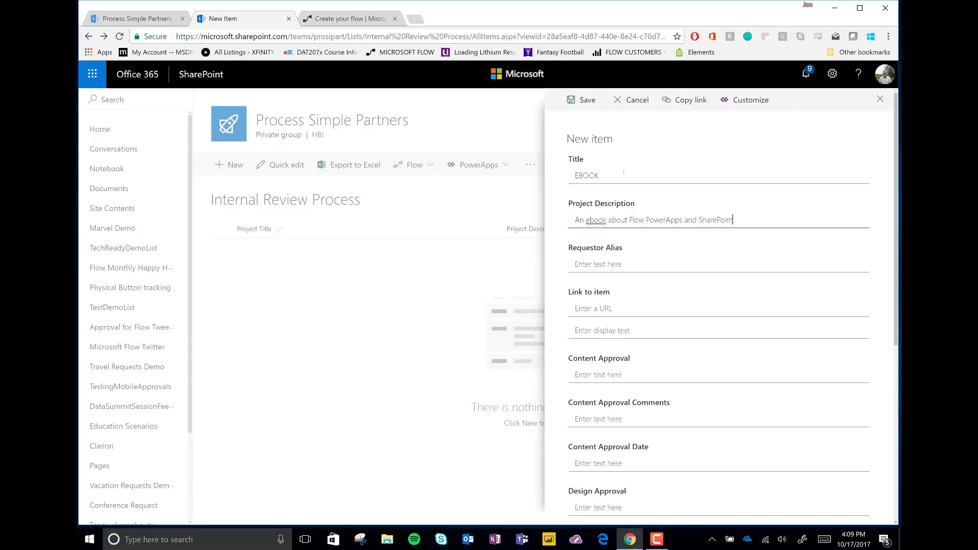
Enter the requestor's e-mail alias, paste the ebook URL into Link to item, and save.
click(637, 264)
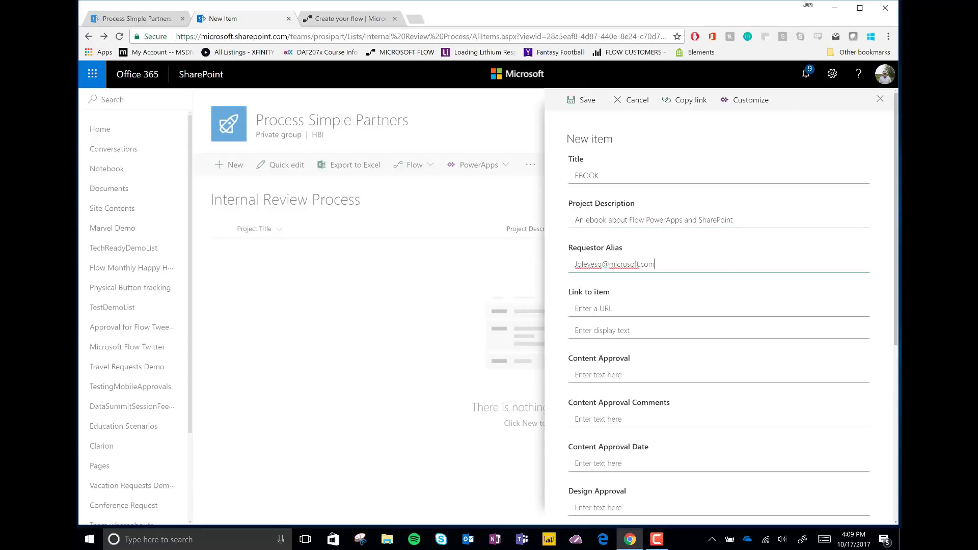
click(610, 307)
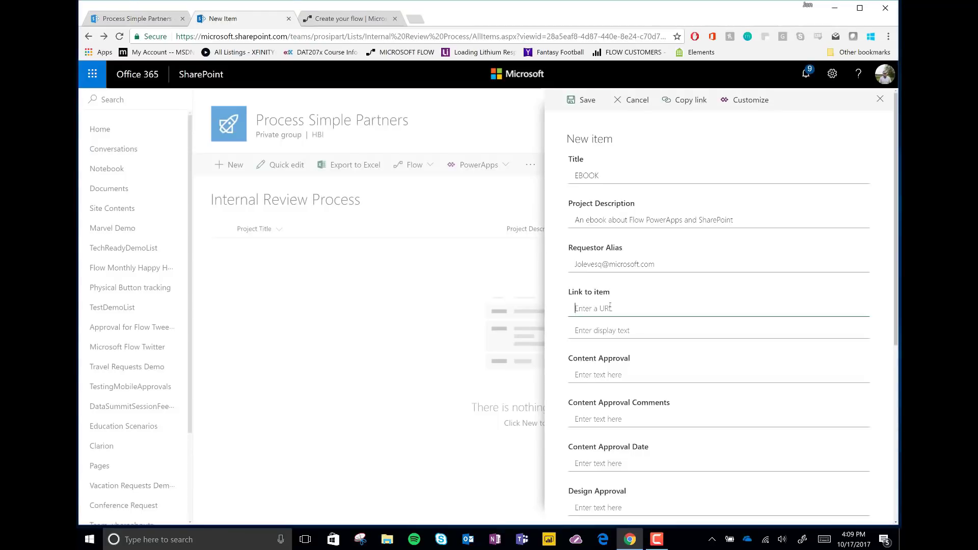
key(ctrl+v)
scroll(663, 357, down, 5)
click(585, 504)
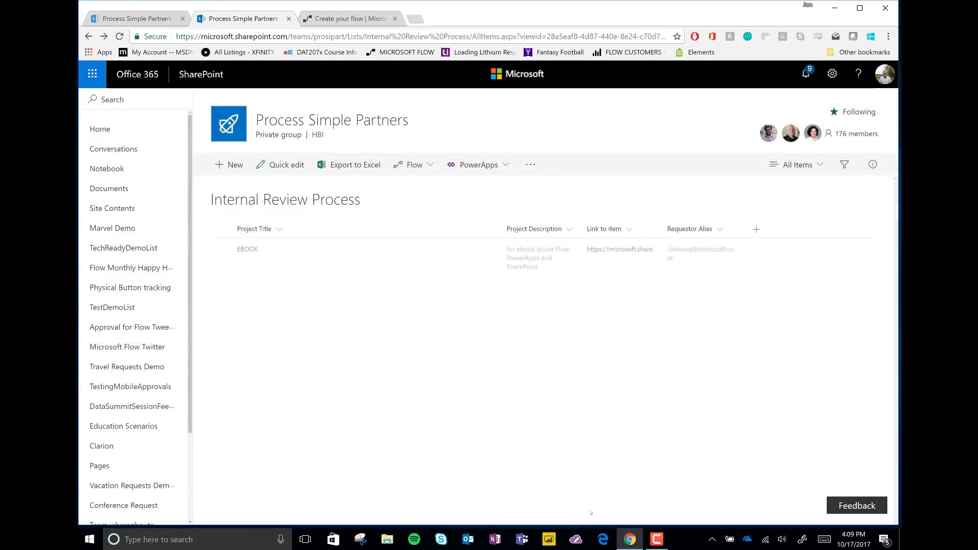
click(344, 18)
Zoom out to see the whole running flow, then switch to the Outlook inbox.
key(ctrl+minus)
key(ctrl+minus)
key(ctrl+minus)
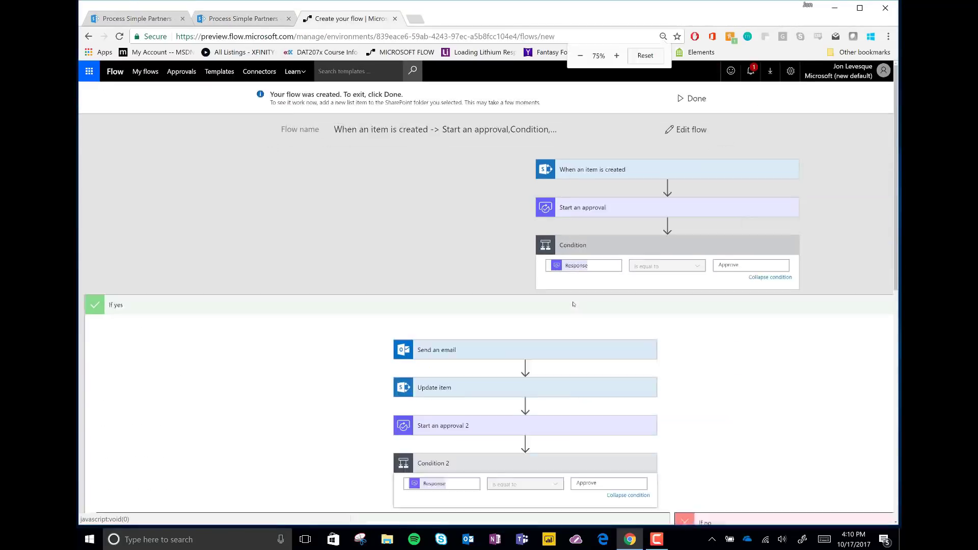
click(469, 540)
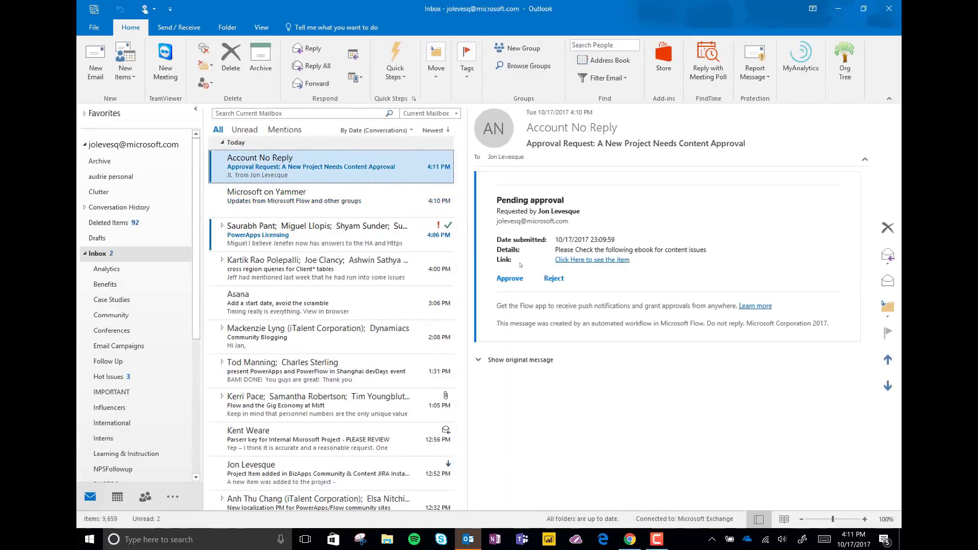
Approve the content approval request with the comment 'Content looks awesome'.
click(504, 317)
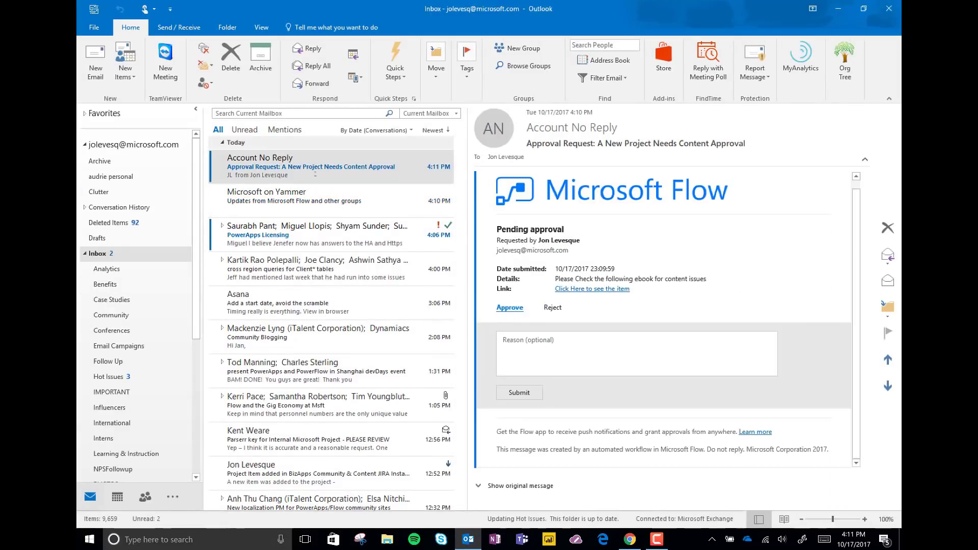
text(Content looks awesome!)
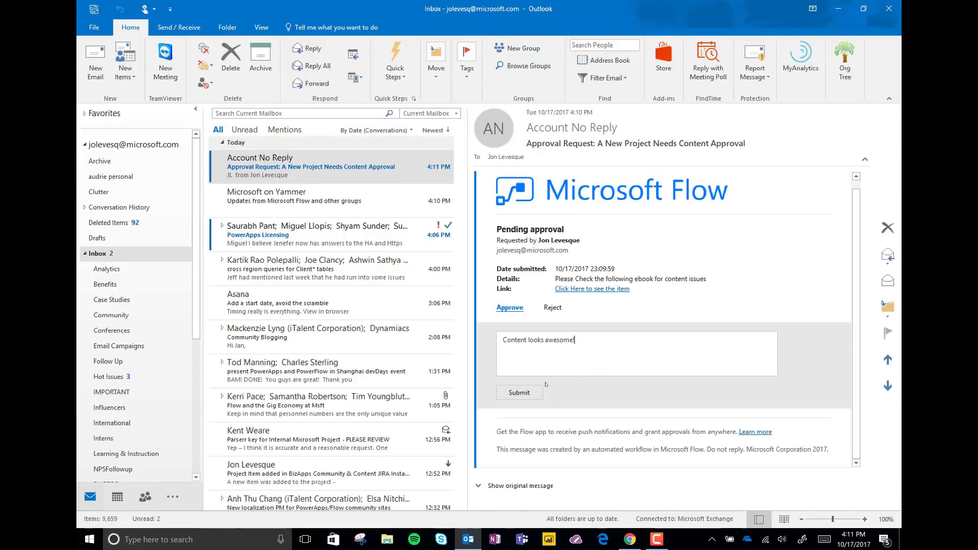
click(535, 390)
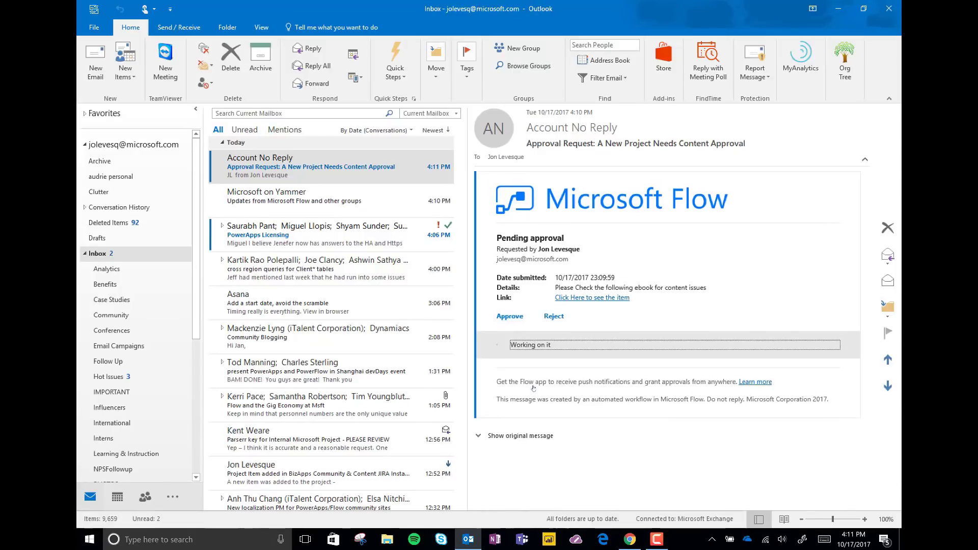
click(630, 540)
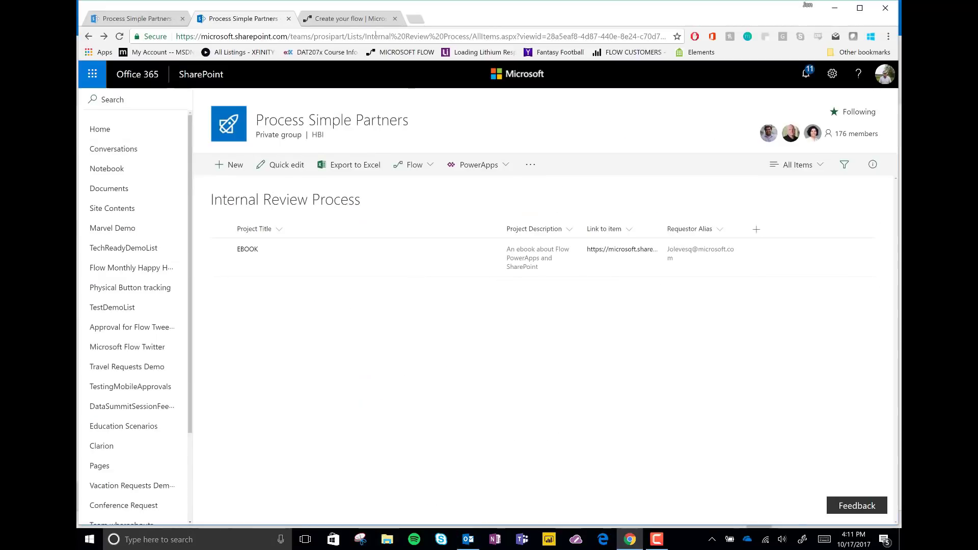
Switch to the flow tab to watch the run reach the pending design approval.
click(351, 19)
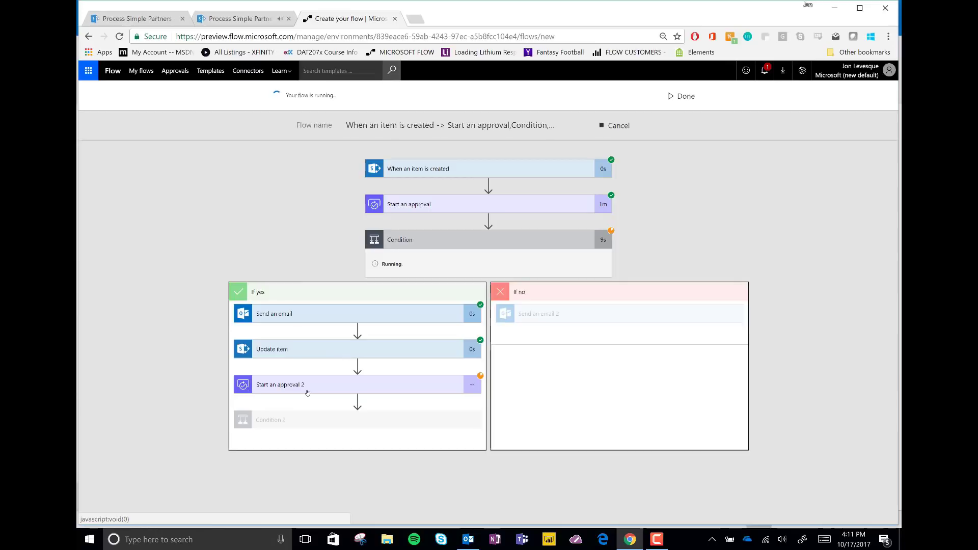
Read the content confirmation, then approve the design request with 'Design Looks Amazing!!'.
mouse_move(468, 539)
click(446, 497)
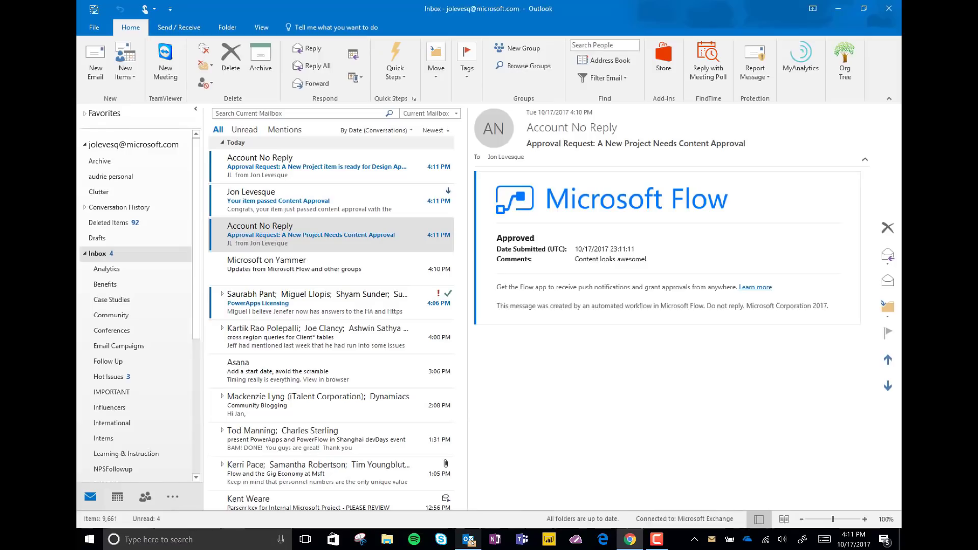
click(286, 207)
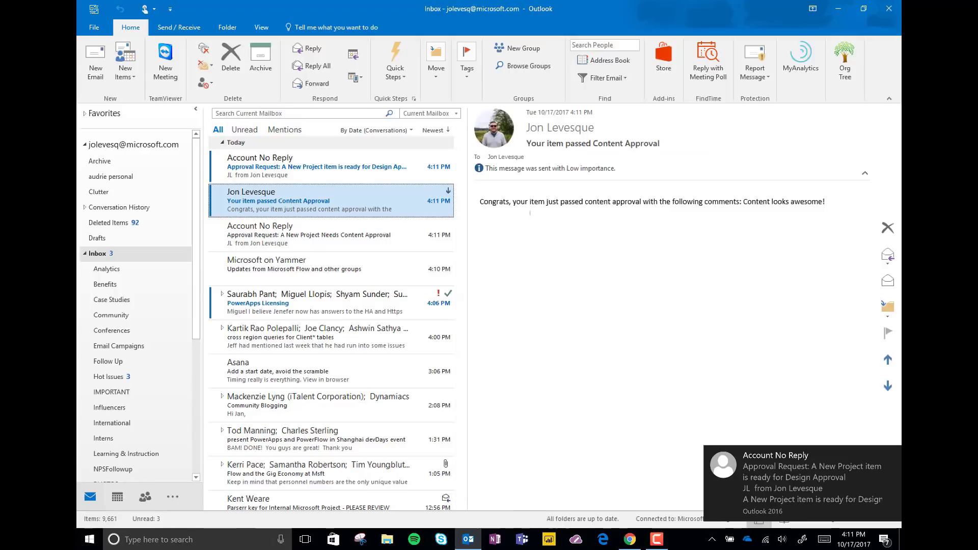
click(330, 178)
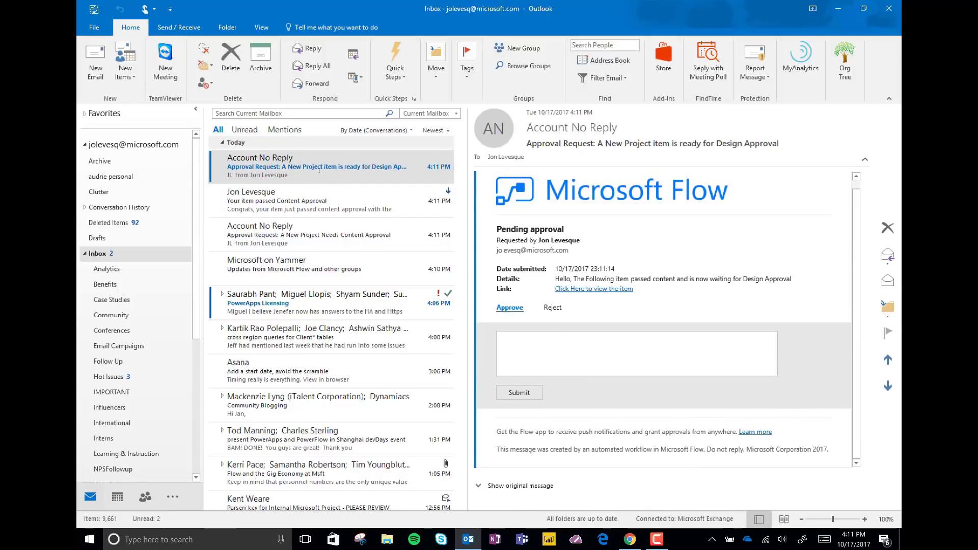
text(Design Looks Amazing)
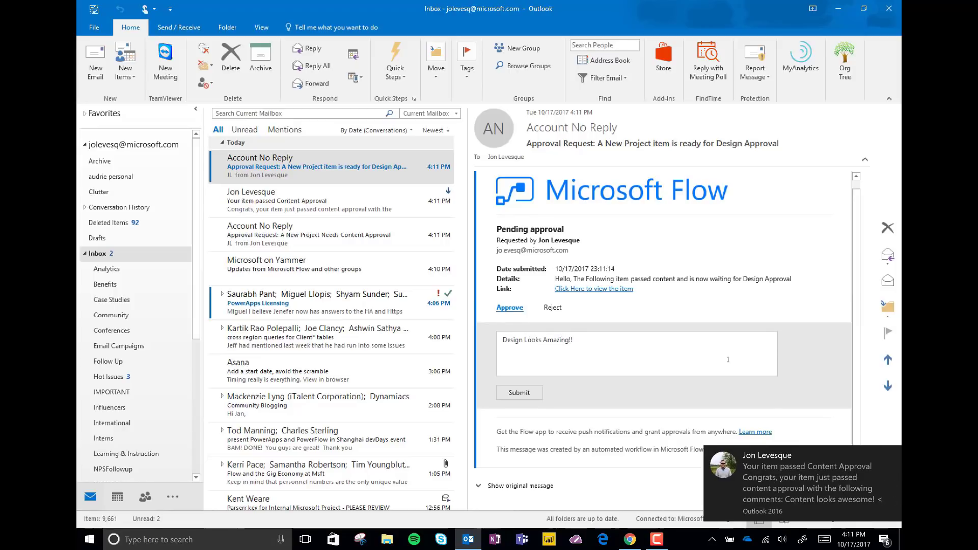
click(892, 457)
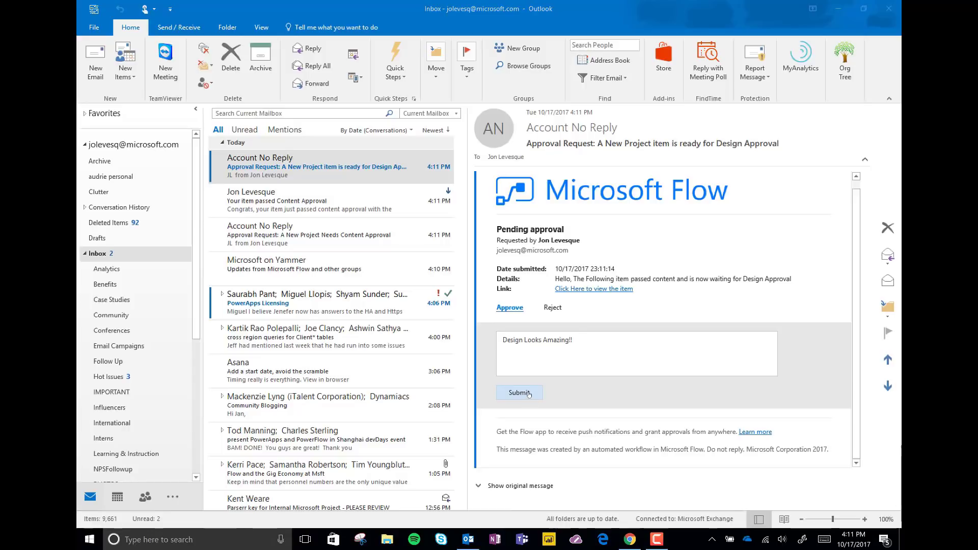
click(520, 393)
click(630, 539)
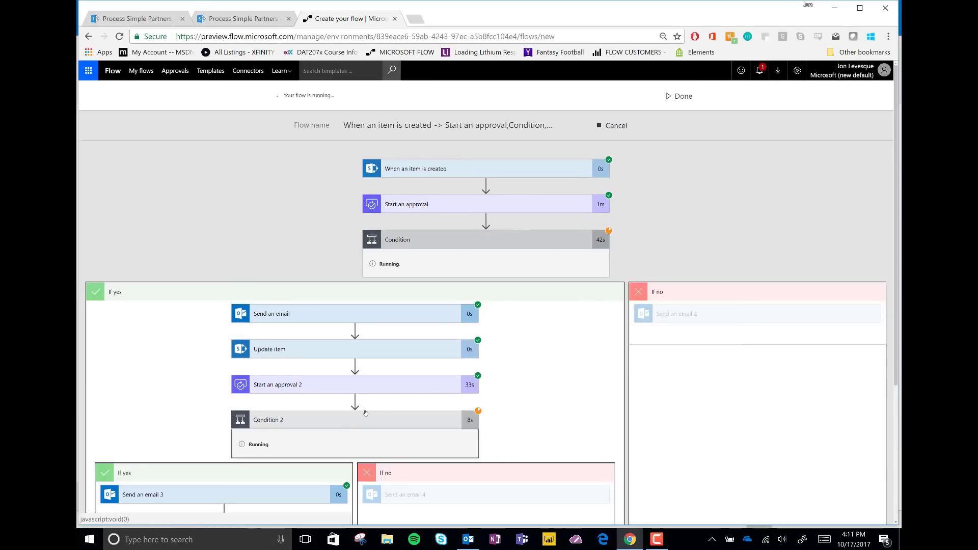
Check the run's progress, then read the 'Your Item Has Passed Design Approval!' email.
scroll(345, 425, down, 4)
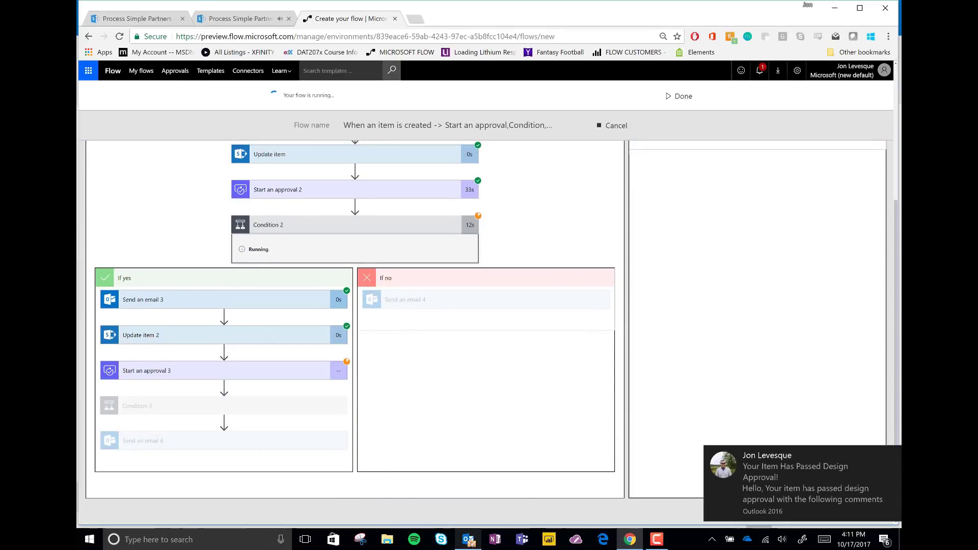
click(469, 539)
click(264, 169)
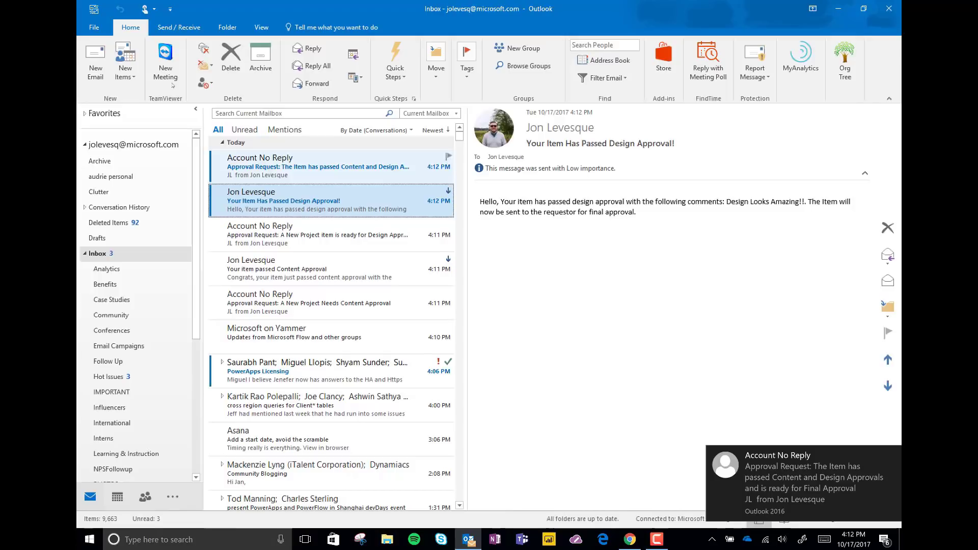
Open the Final Approval request and follow its View the EBOOK link.
click(299, 174)
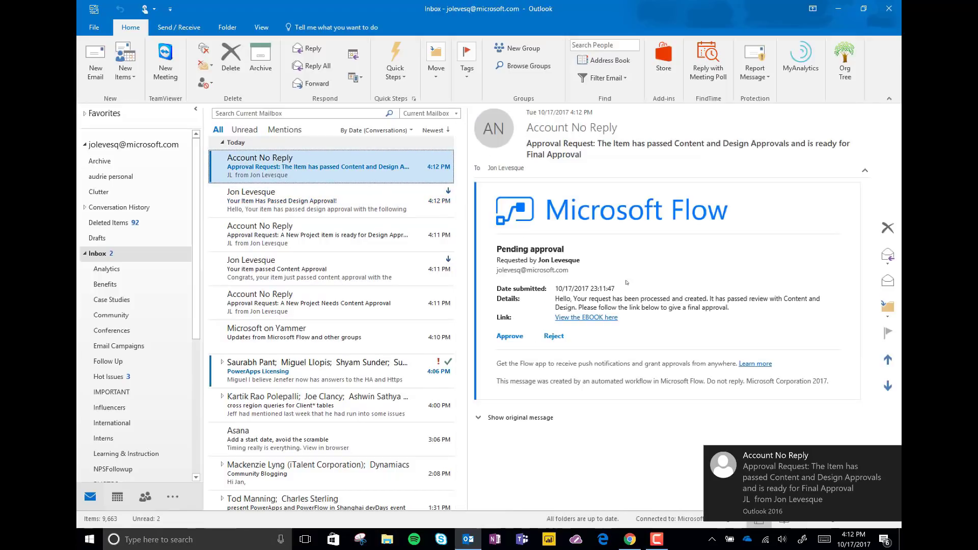
click(594, 318)
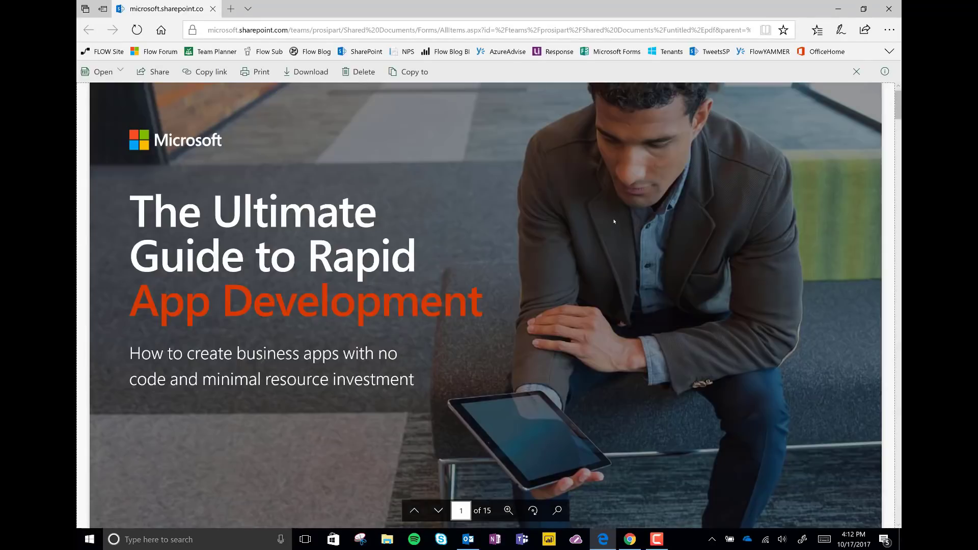
Scroll through the pages of the 'The Ultimate Guide to Rapid App Development' PDF.
scroll(614, 222, down, 15)
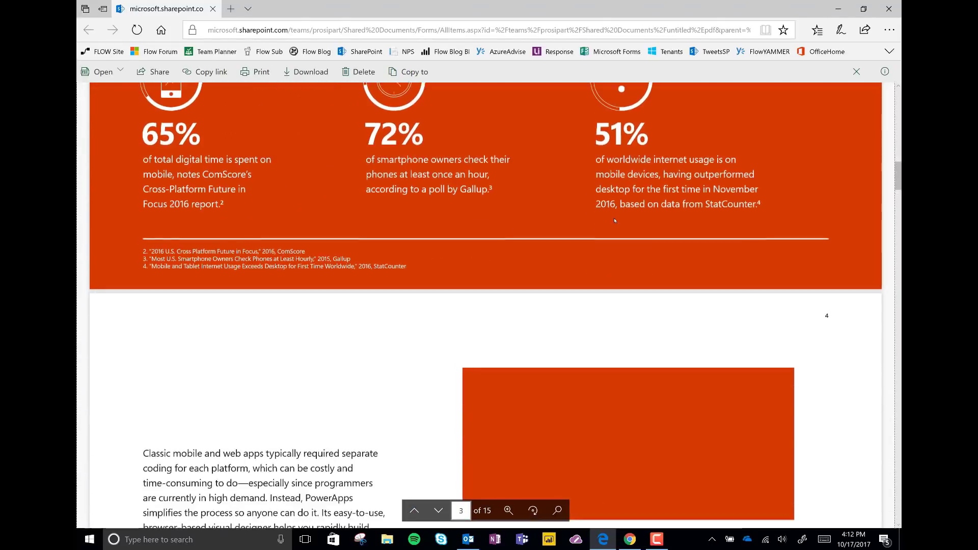
scroll(615, 221, down, 15)
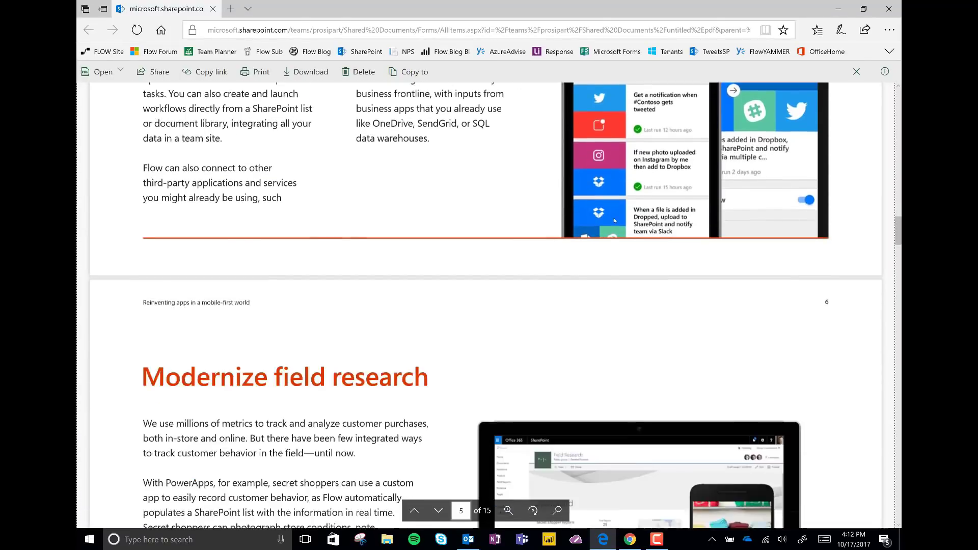
scroll(615, 220, down, 15)
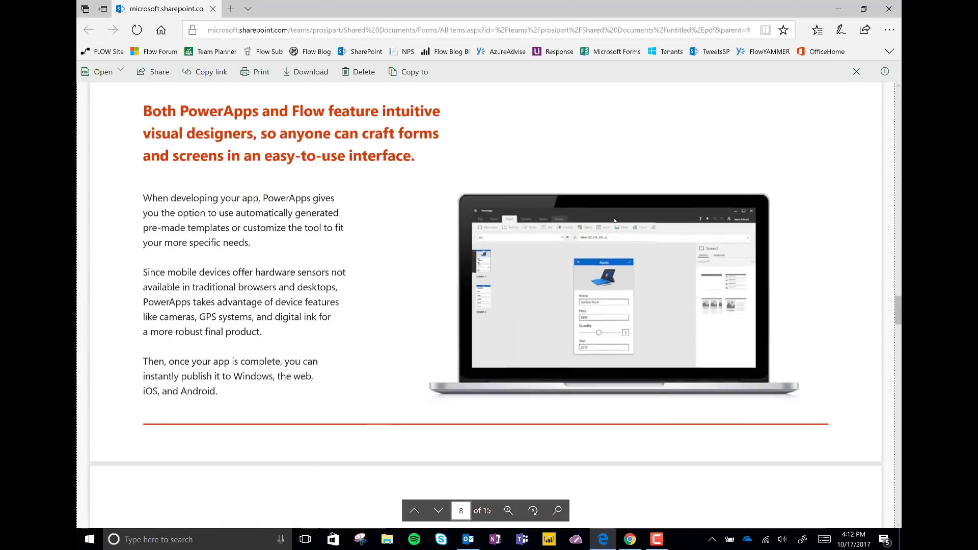
scroll(615, 220, down, 15)
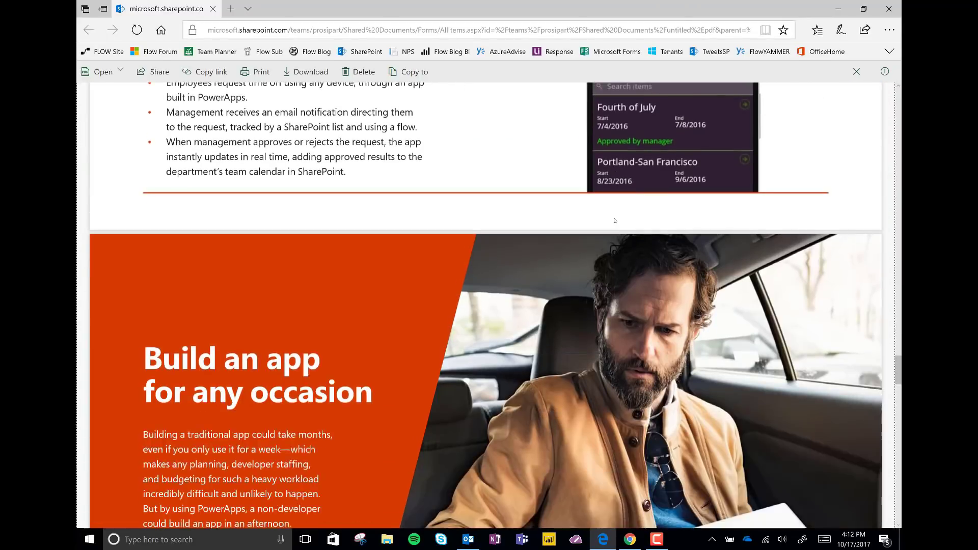
scroll(615, 221, down, 11)
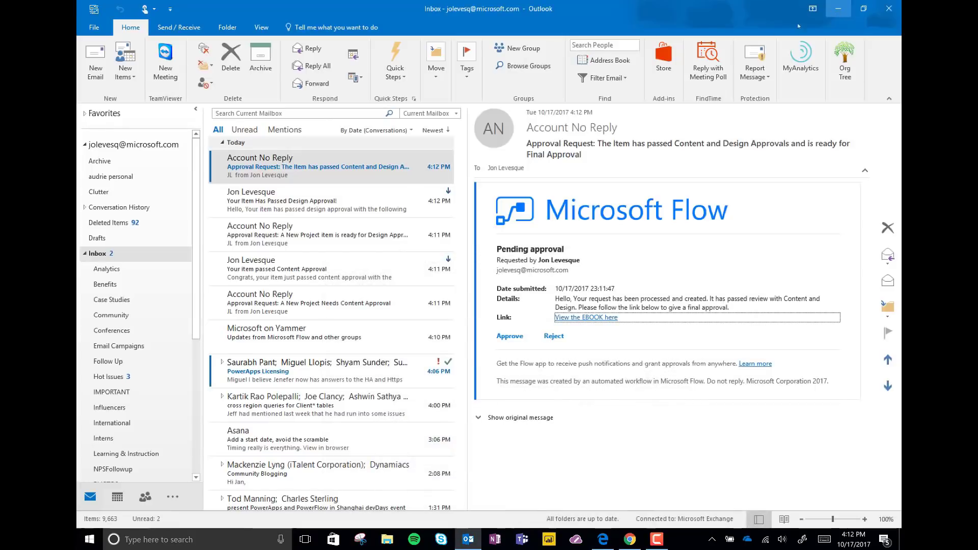
Give final approval with the comment 'I LOVE THIS SO MUCH!!!!' and return to the flow.
click(509, 337)
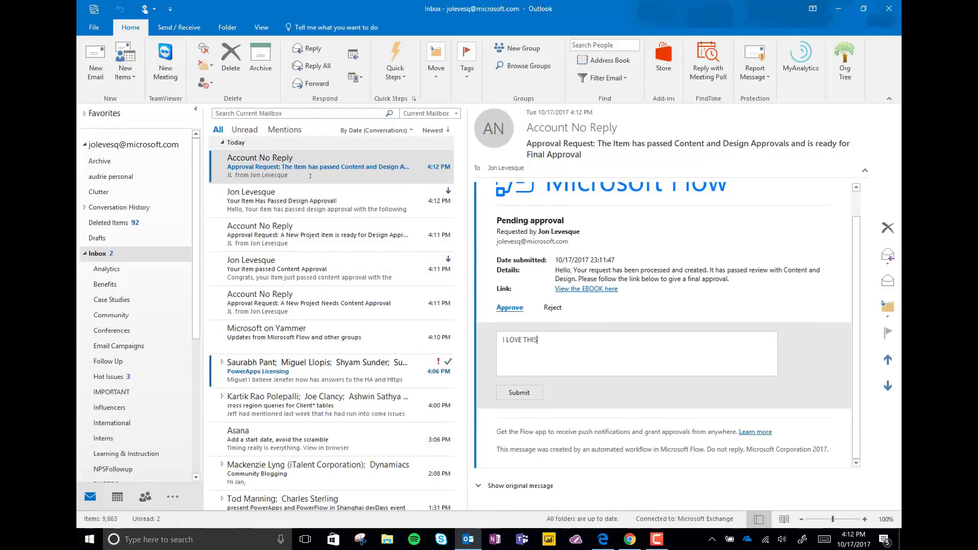
text(UCH!!!!!)
click(519, 393)
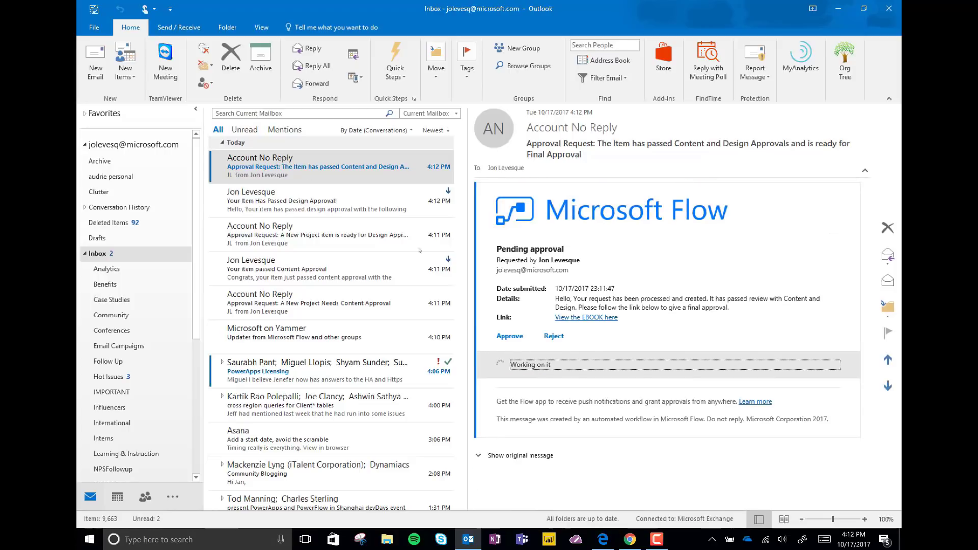
click(630, 539)
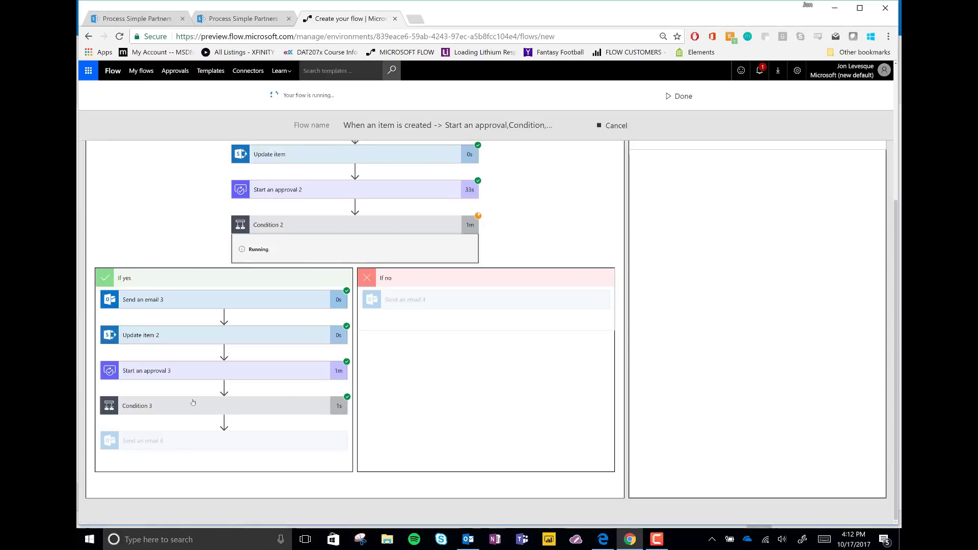
Expand Condition 3's inputs, then read the 'Your Item received Final Approval!' email.
click(179, 406)
scroll(261, 374, down, 4)
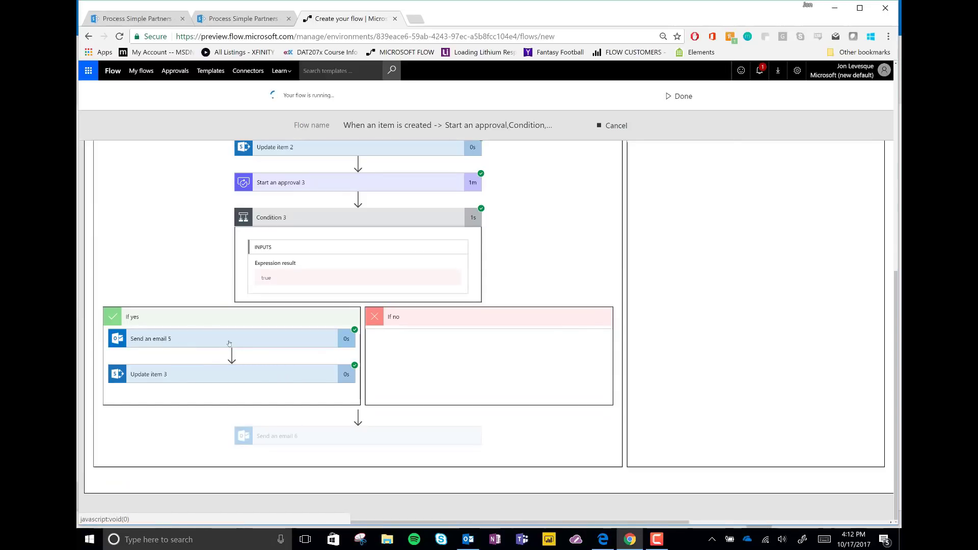
click(468, 540)
click(307, 201)
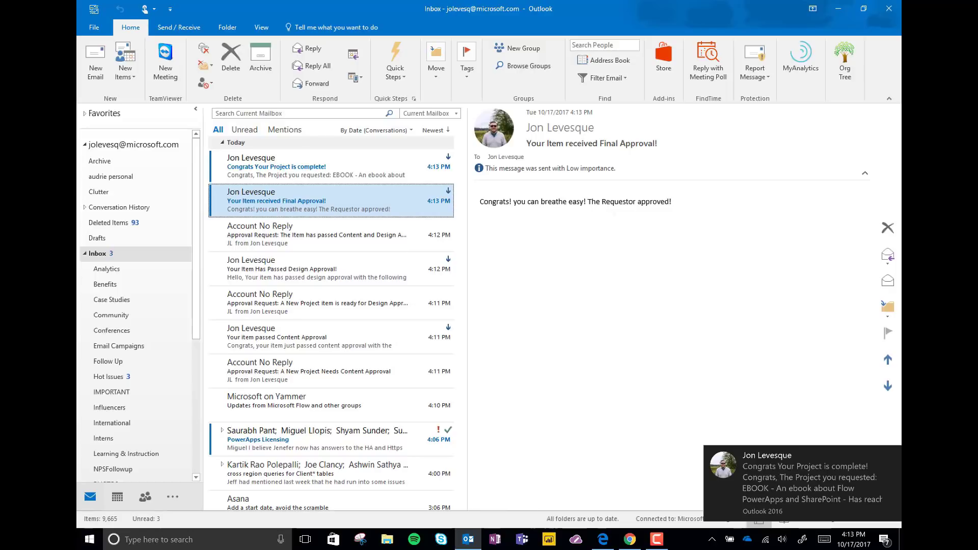
Open the 'Congrats Your Project is complete!' email about the finished EBOOK project.
click(275, 171)
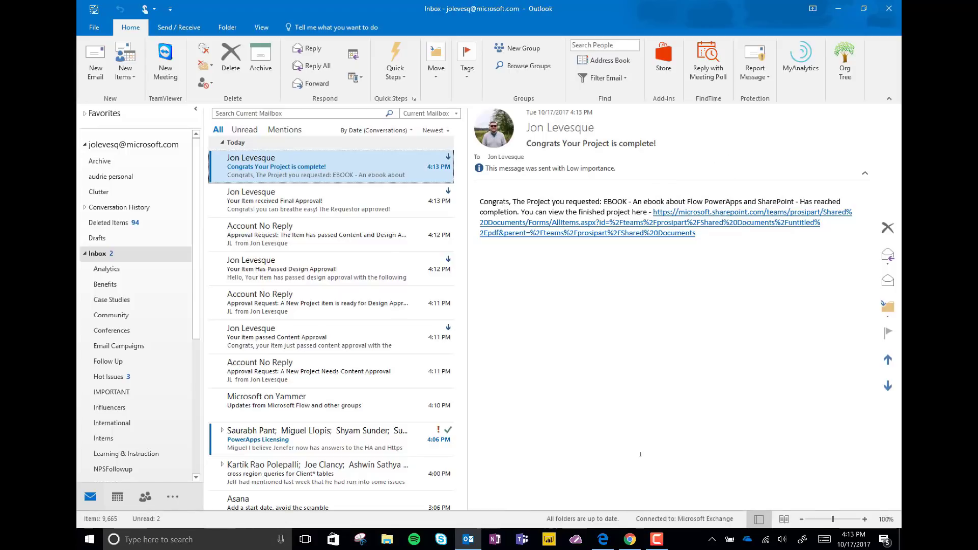
Switch back to the successful Flow run showing Send an email 5 and Update item 3 done.
key(alt+Tab)
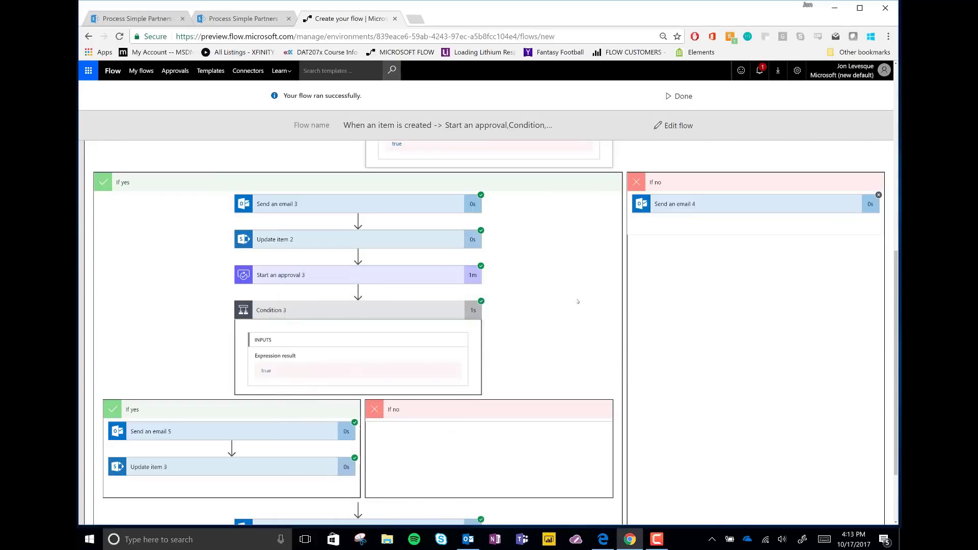